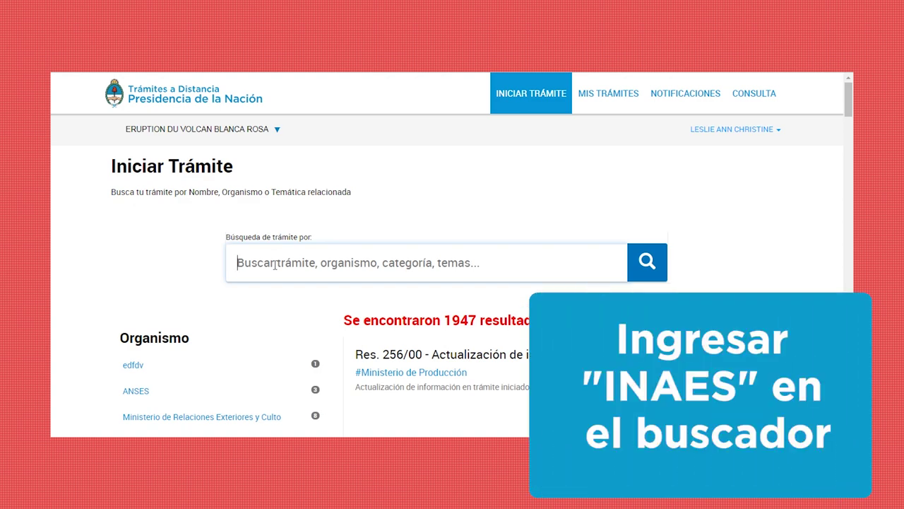
- Search the procedures for INAES and read the details of Presentación de Datos Estadísticos - Mutuales
{"action": "type", "text": "INAES"}
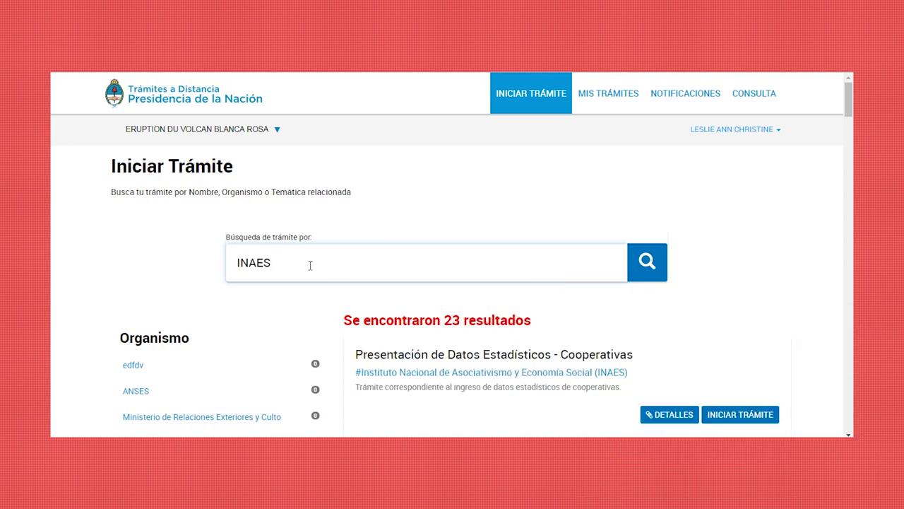
{"action": "scroll", "coordinate": [350, 155], "scroll_direction": "down", "scroll_amount": 15}
{"action": "left_click_drag", "start_coordinate": [351, 156], "coordinate": [364, 225]}
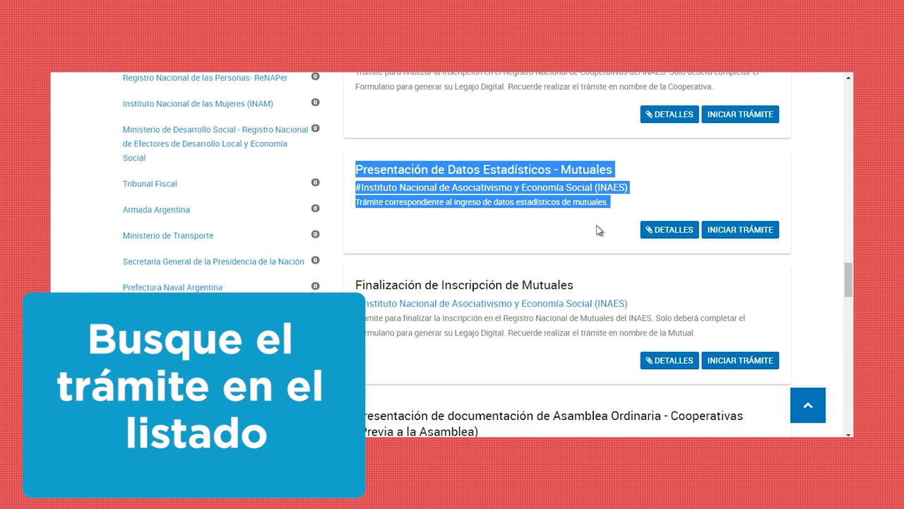
{"action": "left_click", "coordinate": [657, 230]}
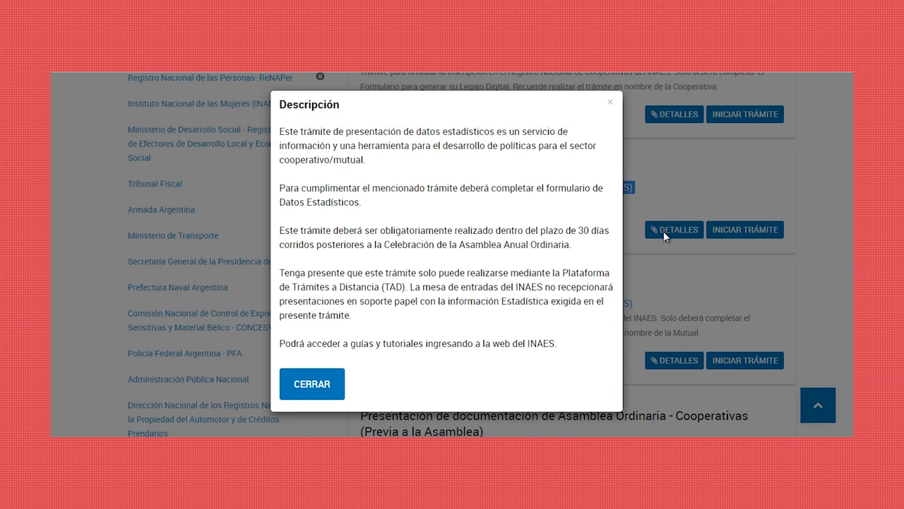
{"action": "left_click", "coordinate": [312, 387]}
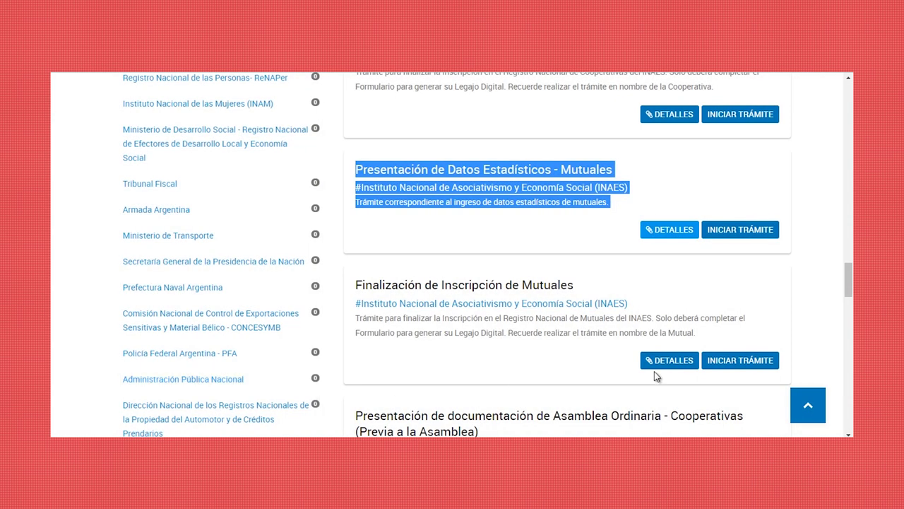
- Start the Presentación de Datos Estadísticos - Mutuales procedure and continue past the applicant and representative data
{"action": "left_click", "coordinate": [762, 230]}
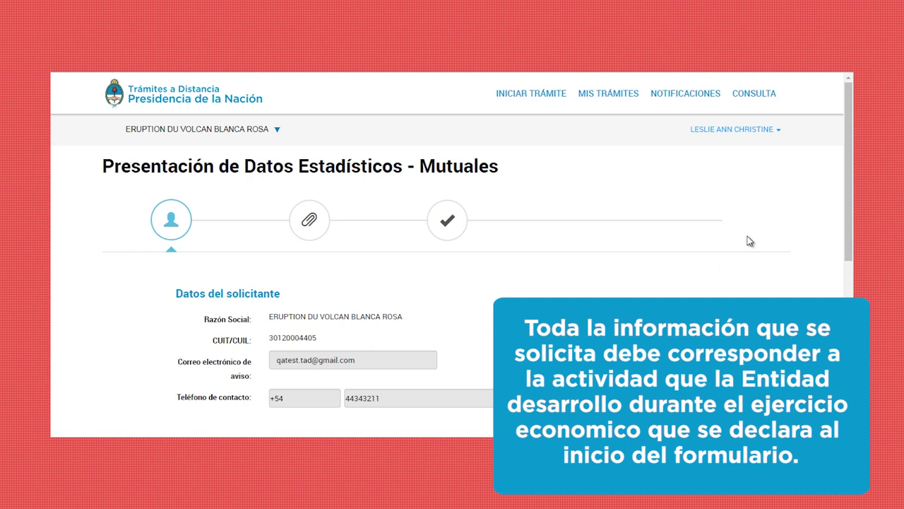
{"action": "scroll", "coordinate": [747, 240], "scroll_direction": "down", "scroll_amount": 5}
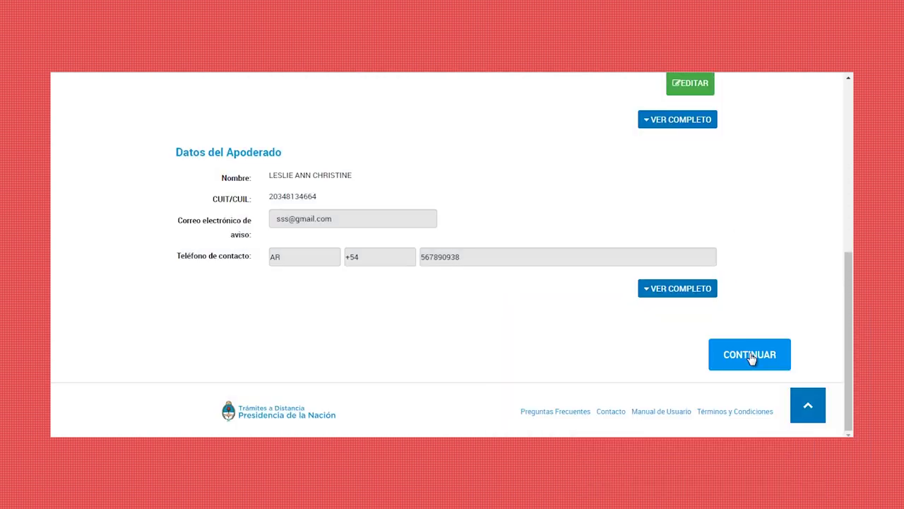
{"action": "left_click", "coordinate": [751, 357]}
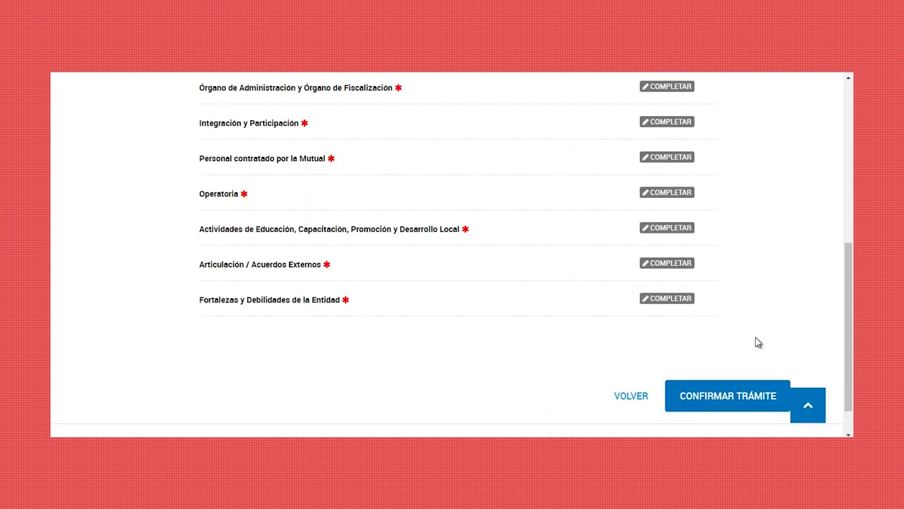
- Open the Identificación de la Mutual form, set the fiscal year closing date to 01/04/2019 and enter the registration number
{"action": "scroll", "coordinate": [774, 327], "scroll_direction": "up", "scroll_amount": 3}
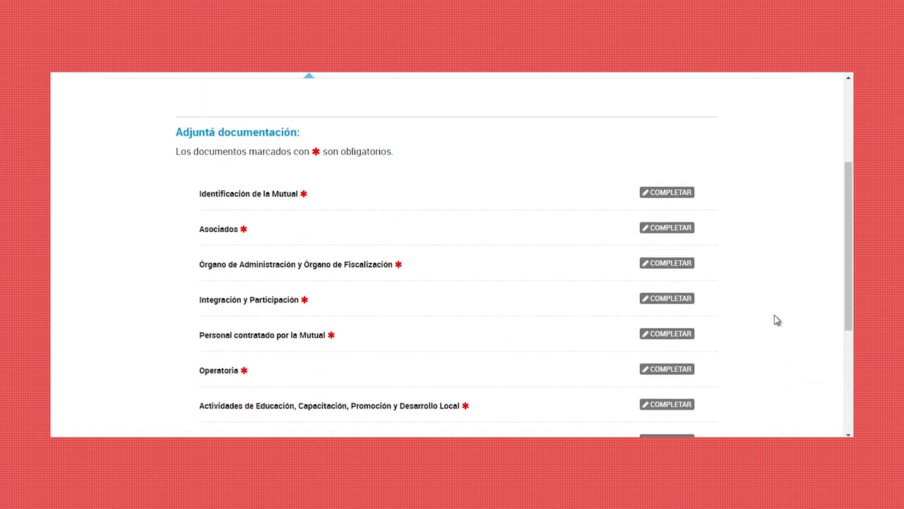
{"action": "scroll", "coordinate": [780, 297], "scroll_direction": "up", "scroll_amount": 1}
{"action": "scroll", "coordinate": [782, 281], "scroll_direction": "up", "scroll_amount": 2}
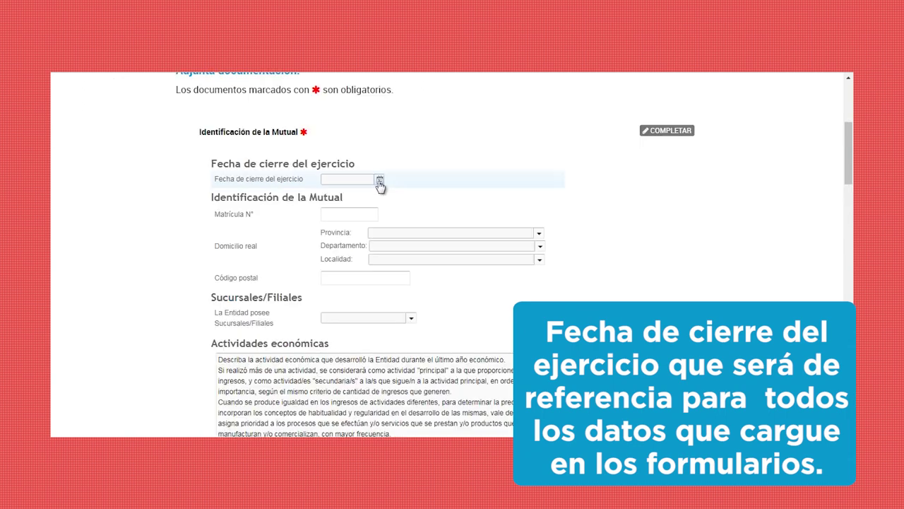
{"action": "left_click", "coordinate": [379, 181]}
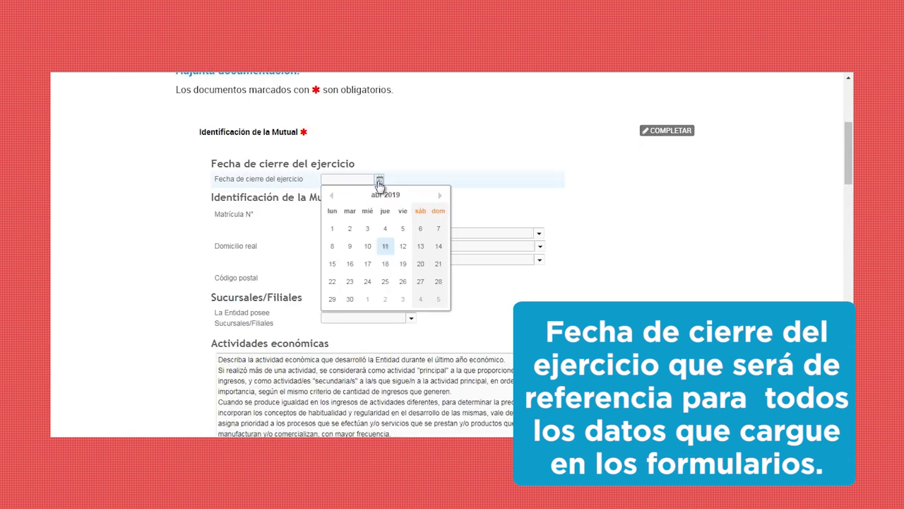
{"action": "left_click", "coordinate": [332, 227]}
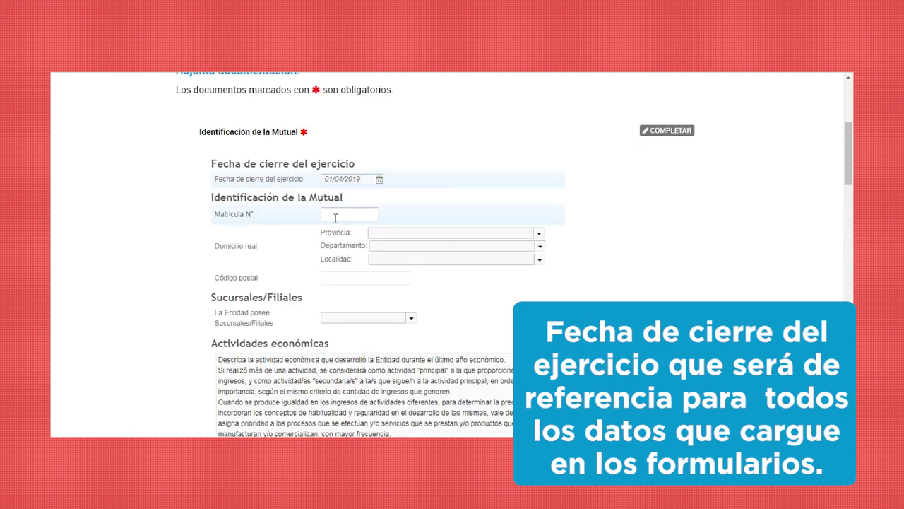
{"action": "left_click", "coordinate": [337, 215]}
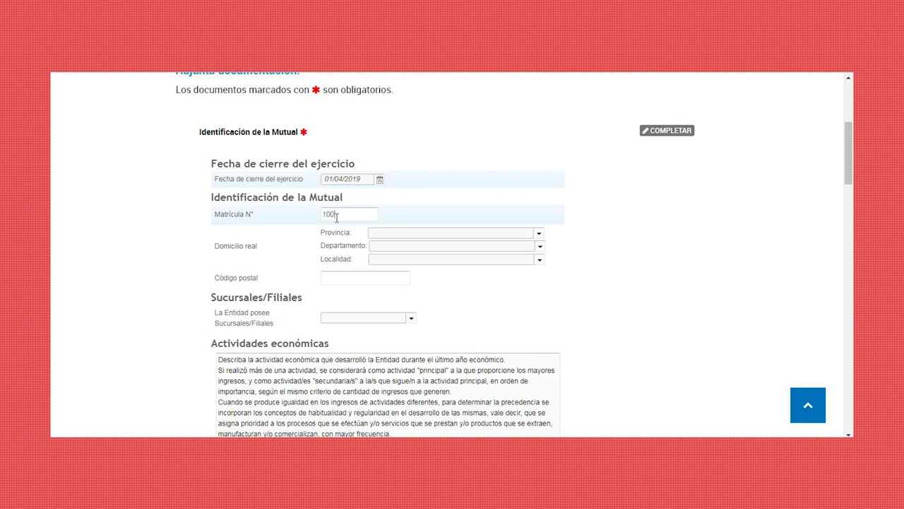
- Set the mutual's real domicile to CORDOBA, CRUZ DEL EJE, BELLA VISTA and fill in the postal code
{"action": "left_click", "coordinate": [538, 234]}
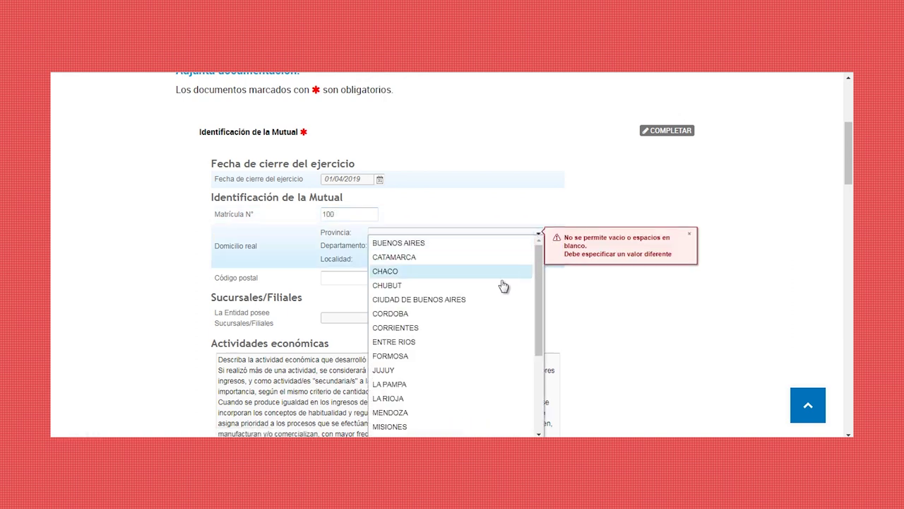
{"action": "left_click", "coordinate": [493, 321]}
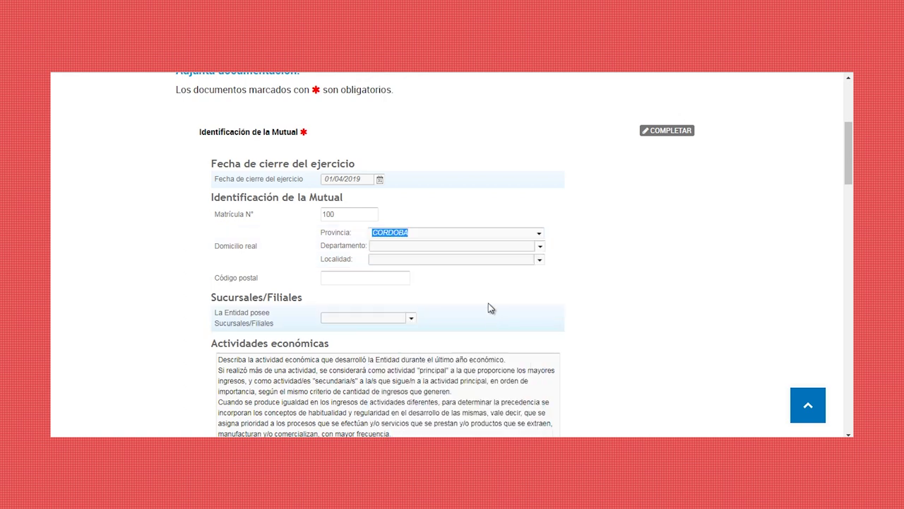
{"action": "left_click", "coordinate": [541, 247]}
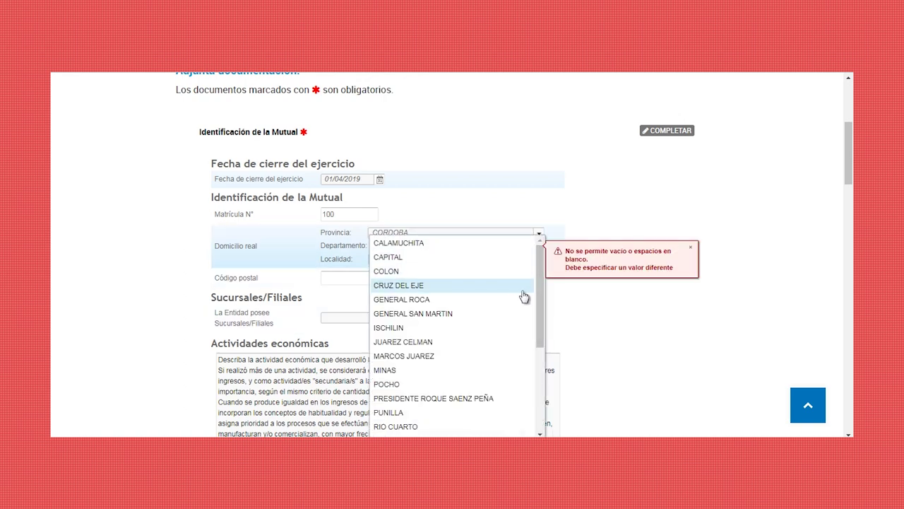
{"action": "left_click", "coordinate": [522, 289]}
{"action": "left_click", "coordinate": [539, 262]}
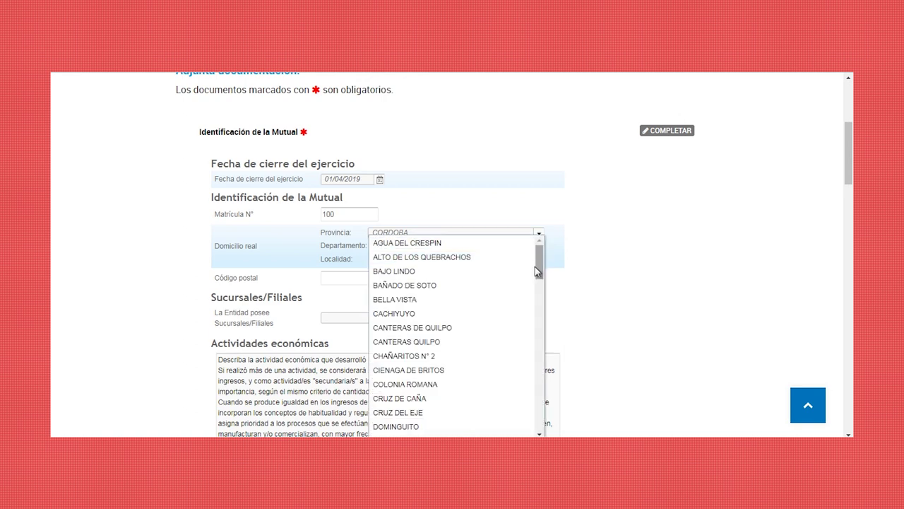
{"action": "left_click", "coordinate": [524, 304]}
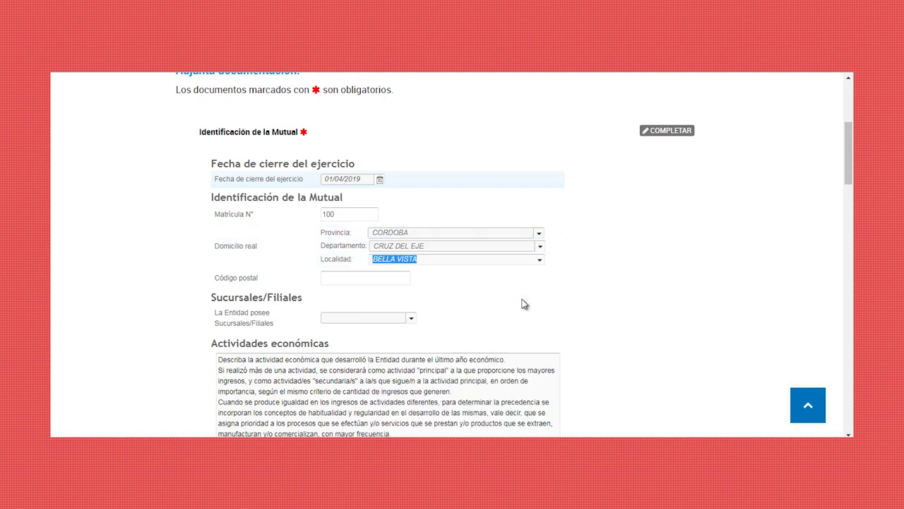
{"action": "left_click", "coordinate": [379, 284]}
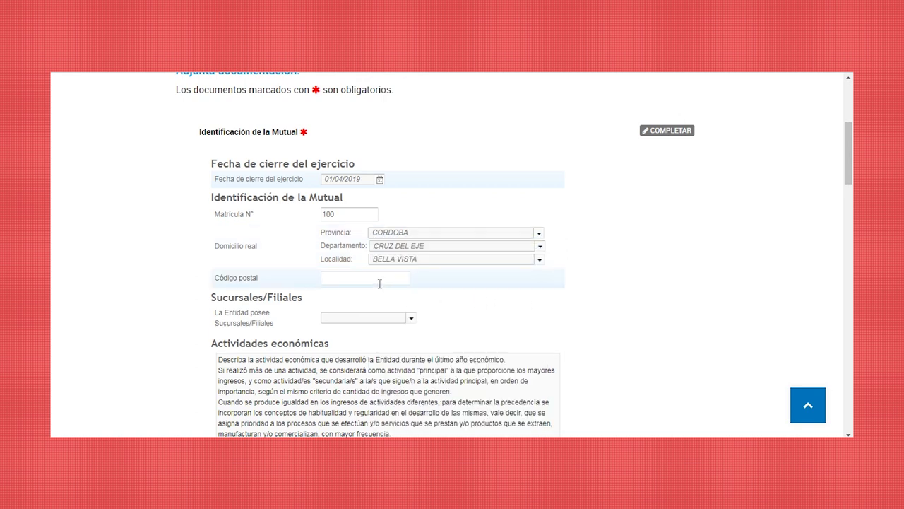
- Declare that the entity has branches and register branch 1 in ARGENTINA, CHACO, FRAY JUSTO SANTA MARIA DE ORO, COLONIA JACARANDA SUR
{"action": "left_click", "coordinate": [410, 319]}
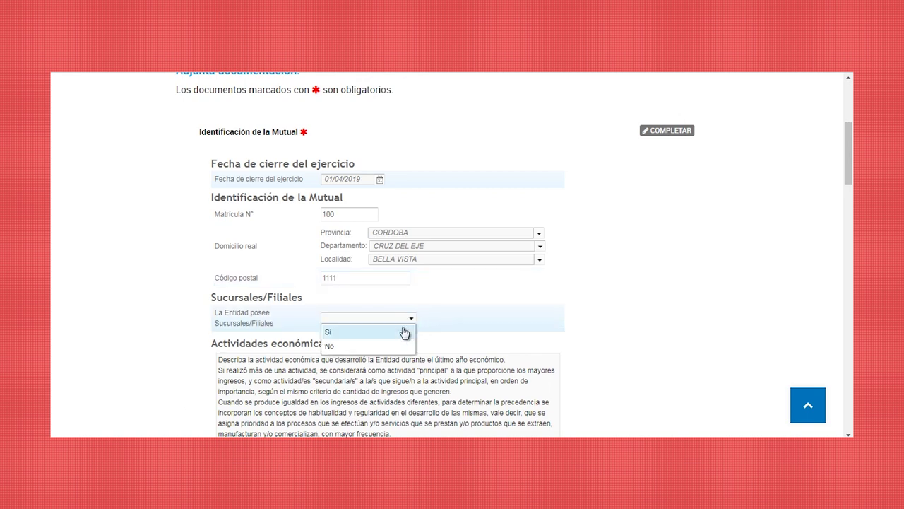
{"action": "left_click", "coordinate": [405, 332]}
{"action": "scroll", "coordinate": [466, 309], "scroll_direction": "down", "scroll_amount": 2}
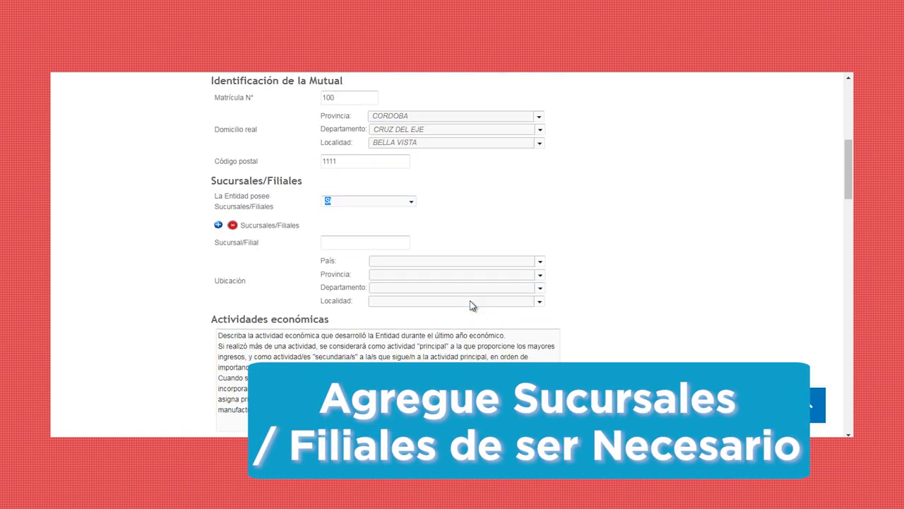
{"action": "left_click", "coordinate": [543, 262]}
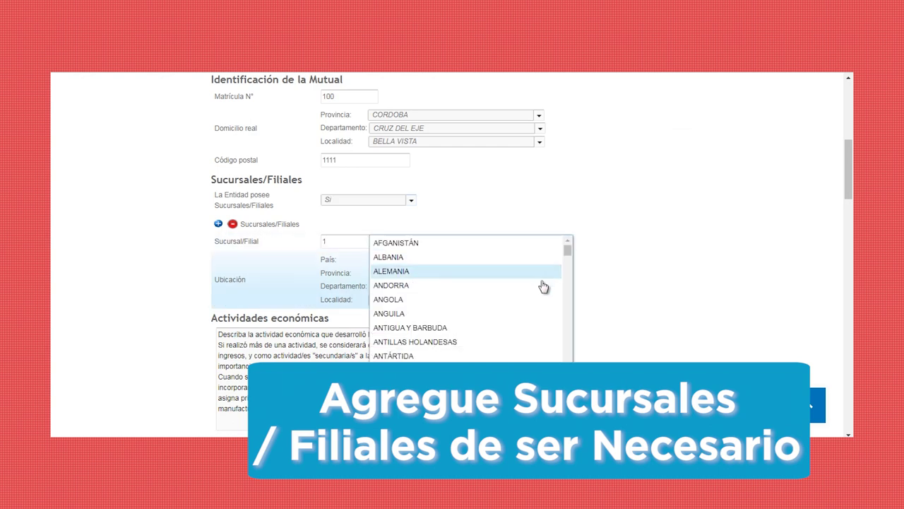
{"action": "left_click", "coordinate": [530, 313]}
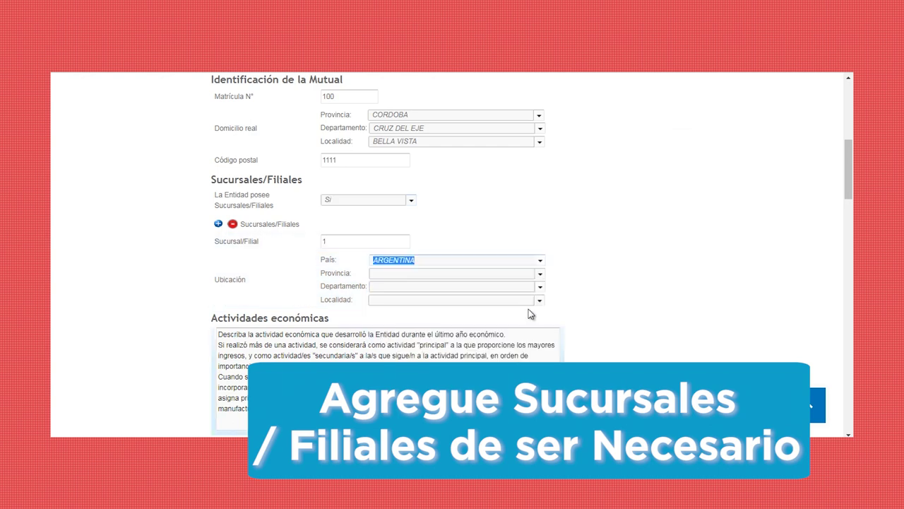
{"action": "left_click", "coordinate": [541, 277]}
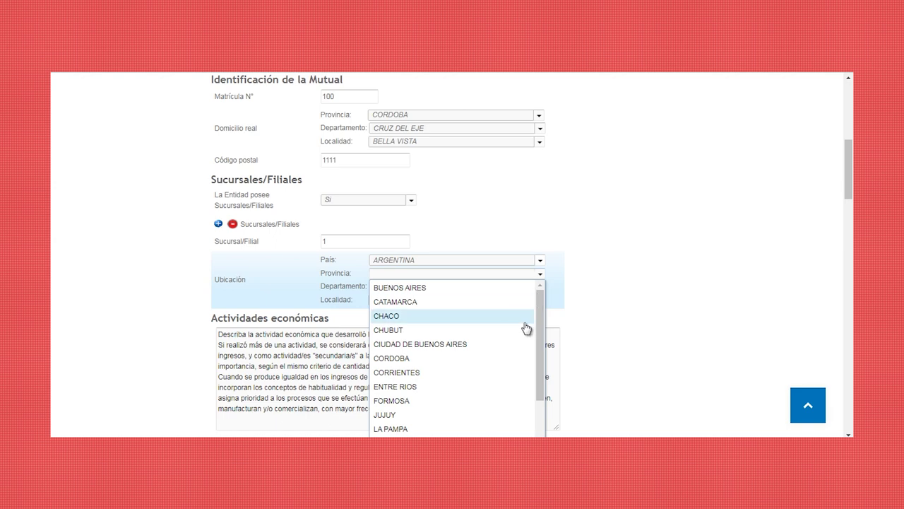
{"action": "left_click", "coordinate": [529, 316]}
{"action": "left_click", "coordinate": [539, 290]}
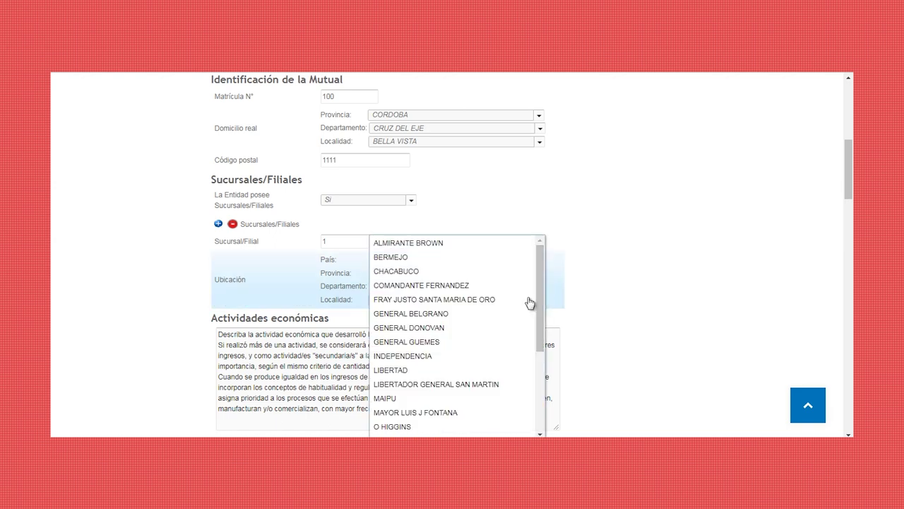
{"action": "left_click", "coordinate": [535, 301]}
{"action": "left_click", "coordinate": [537, 303]}
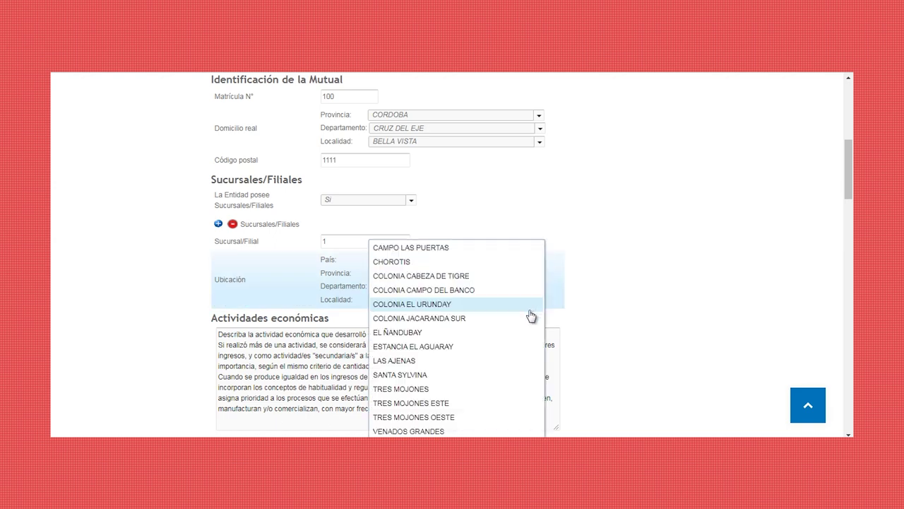
{"action": "left_click", "coordinate": [527, 317]}
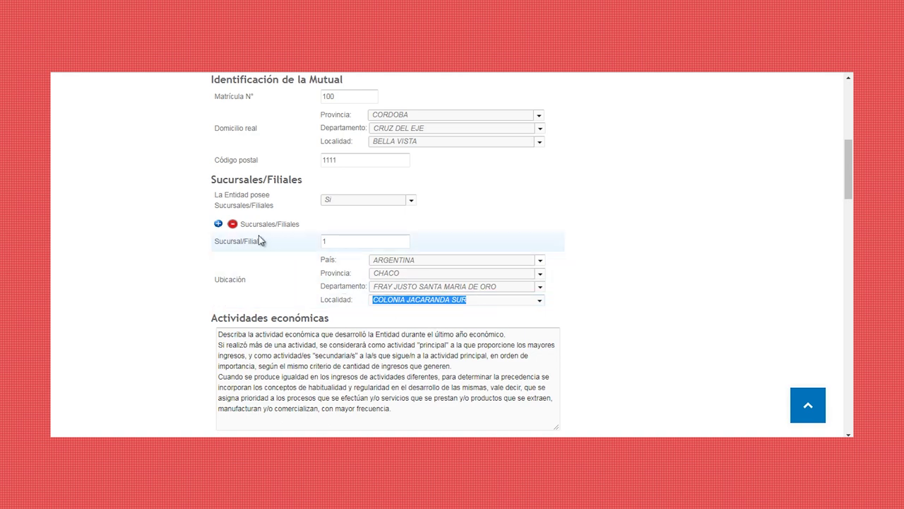
- Add a second branch entry named 2 and set its country to ANGOLA
{"action": "left_click", "coordinate": [219, 224]}
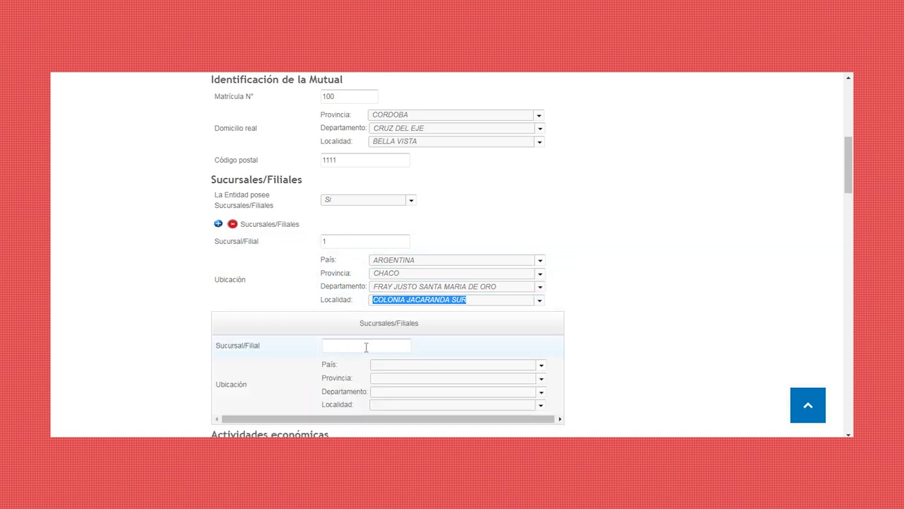
{"action": "left_click", "coordinate": [366, 344]}
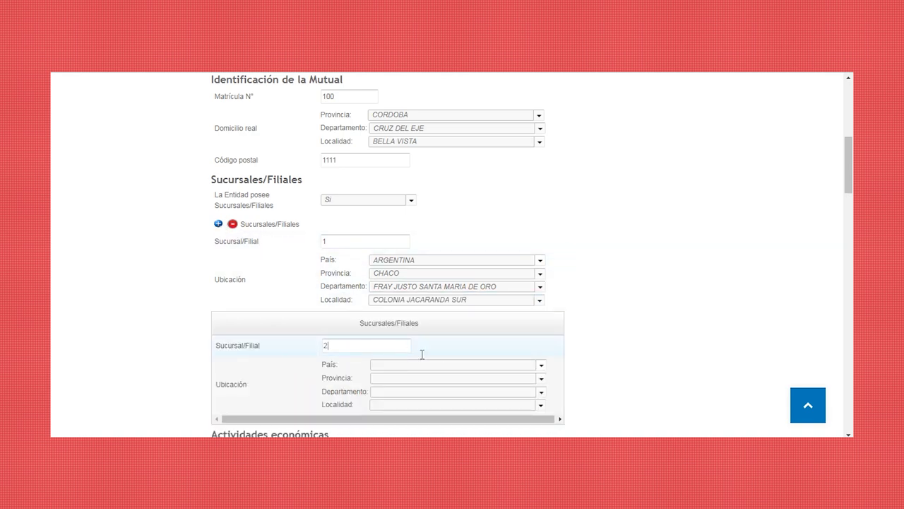
{"action": "left_click", "coordinate": [541, 364]}
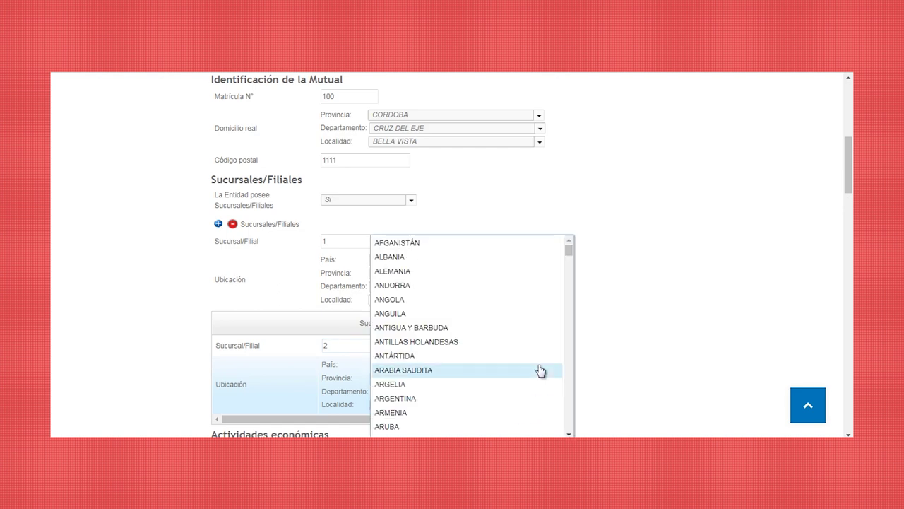
{"action": "left_click", "coordinate": [514, 310]}
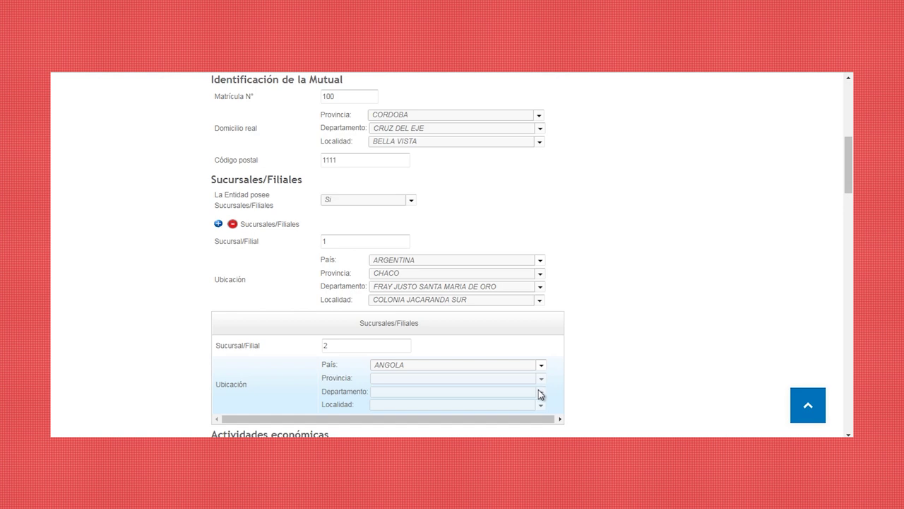
- Set the main economic activity according to AFIP to 000013 - Agricultura Familiar
{"action": "scroll", "coordinate": [579, 363], "scroll_direction": "down", "scroll_amount": 3}
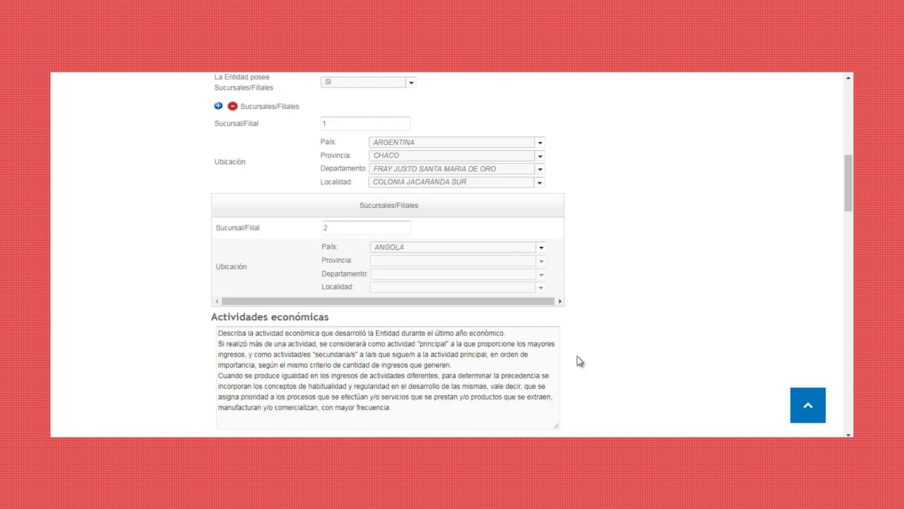
{"action": "scroll", "coordinate": [577, 361], "scroll_direction": "down", "scroll_amount": 5}
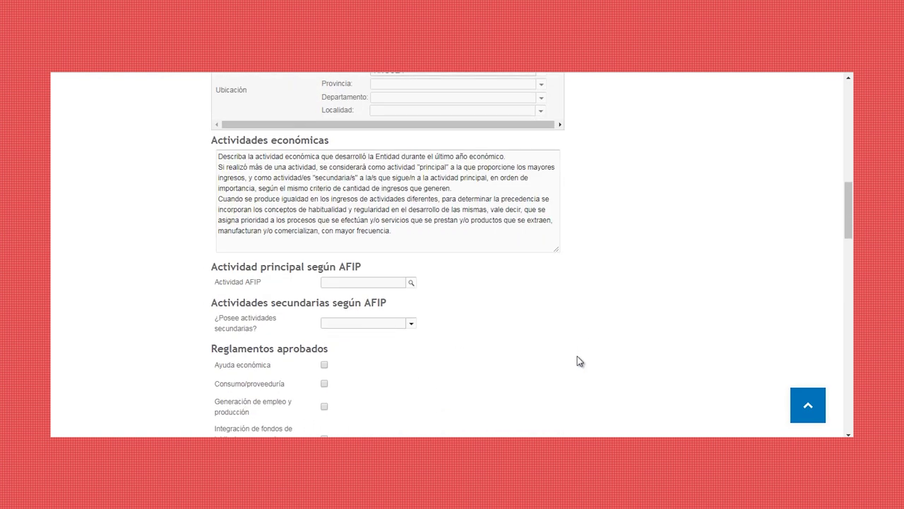
{"action": "left_click", "coordinate": [411, 283]}
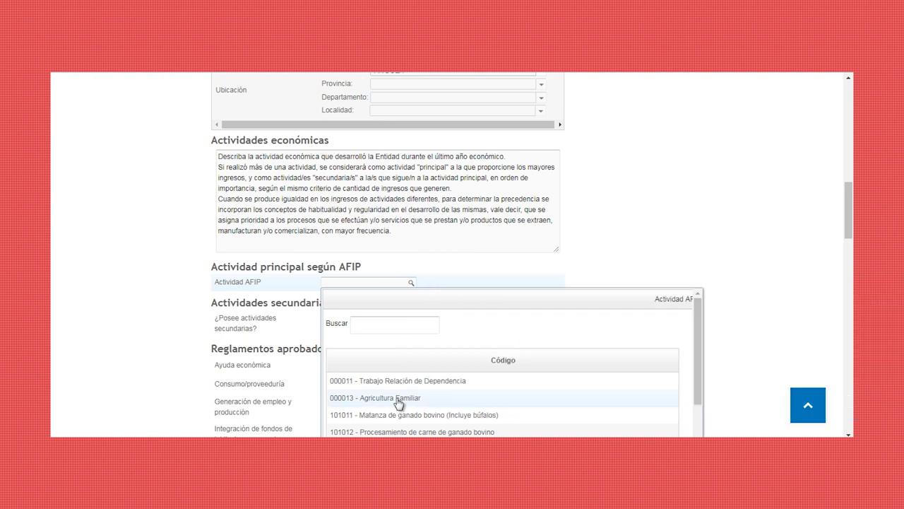
{"action": "left_click", "coordinate": [399, 400]}
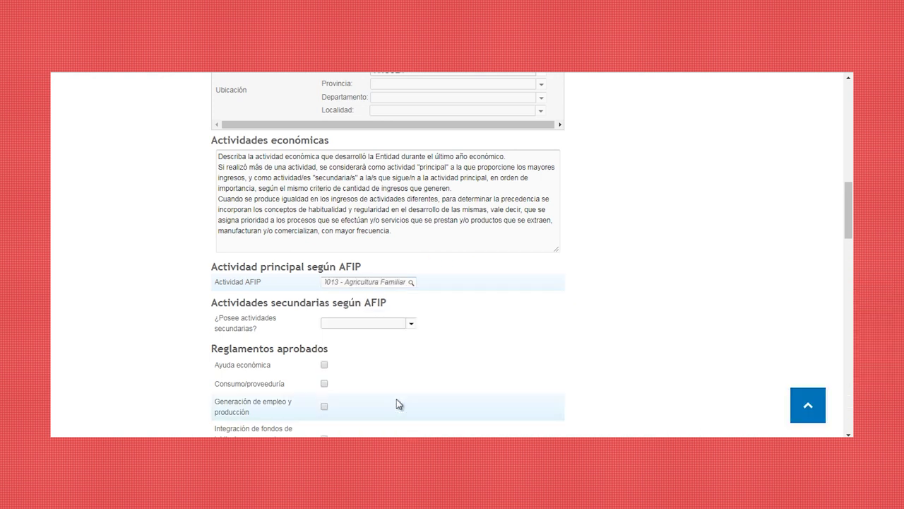
- Declare that the entity has no secondary activities according to AFIP
{"action": "left_click", "coordinate": [410, 325]}
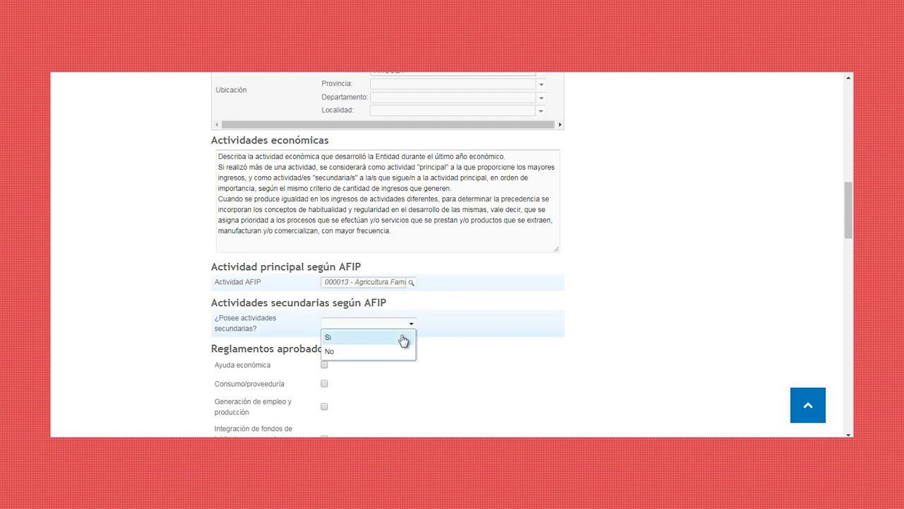
{"action": "left_click", "coordinate": [400, 340]}
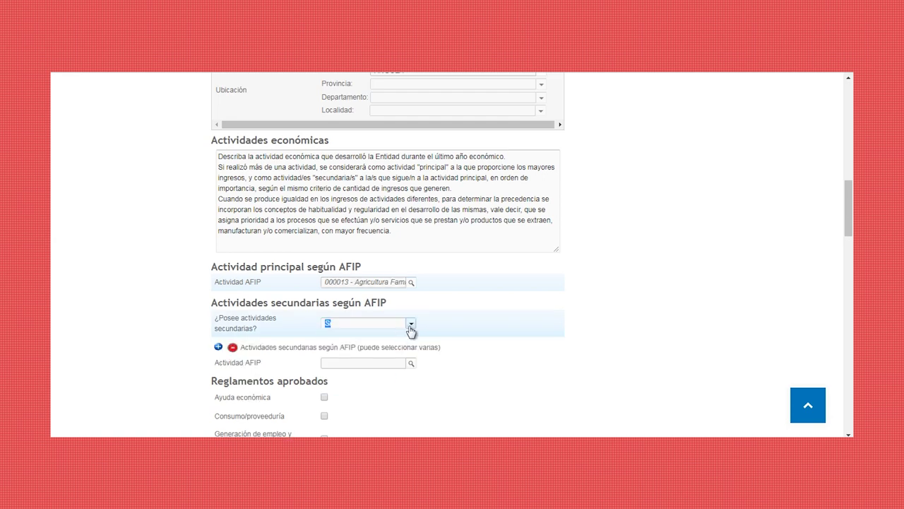
{"action": "left_click", "coordinate": [411, 326]}
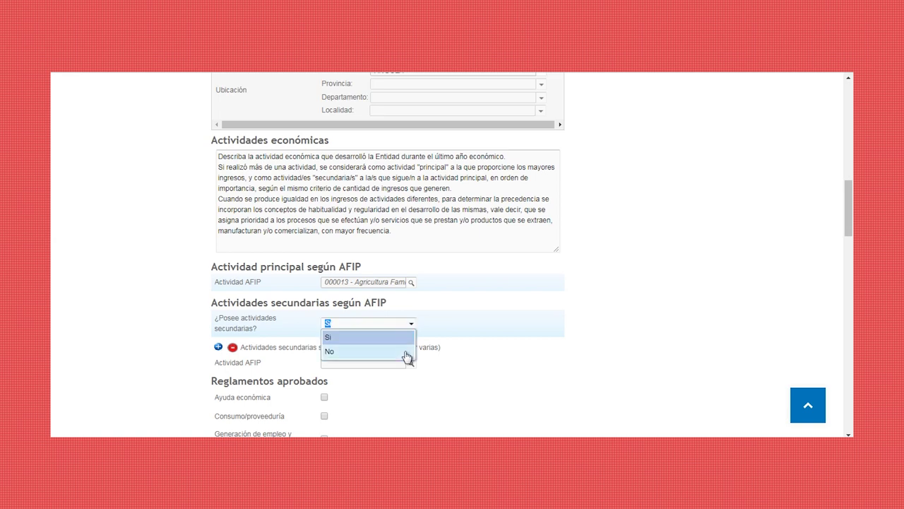
{"action": "left_click", "coordinate": [405, 351]}
- Mark Ayuda económica, Consumo/proveeduría and Generación de empleo y producción as approved regulations
{"action": "scroll", "coordinate": [496, 332], "scroll_direction": "down", "scroll_amount": 1}
{"action": "scroll", "coordinate": [497, 332], "scroll_direction": "down", "scroll_amount": 2}
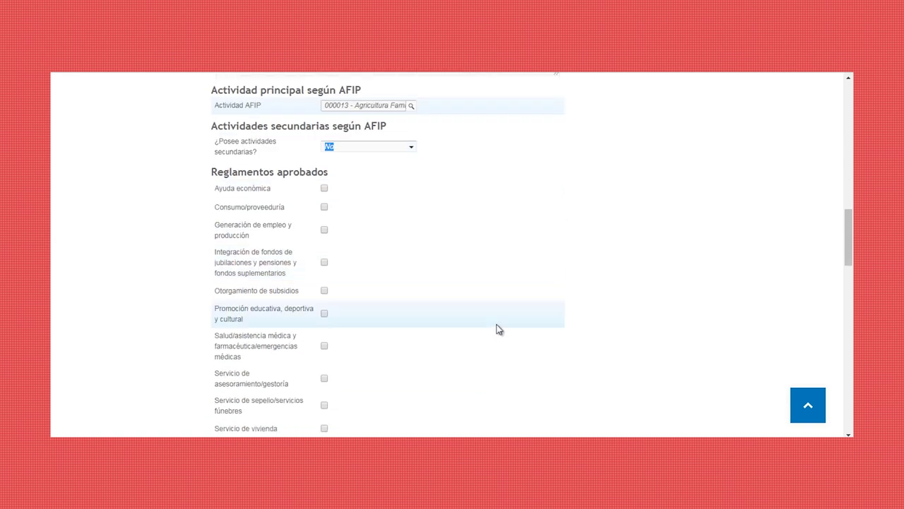
{"action": "left_click", "coordinate": [324, 190]}
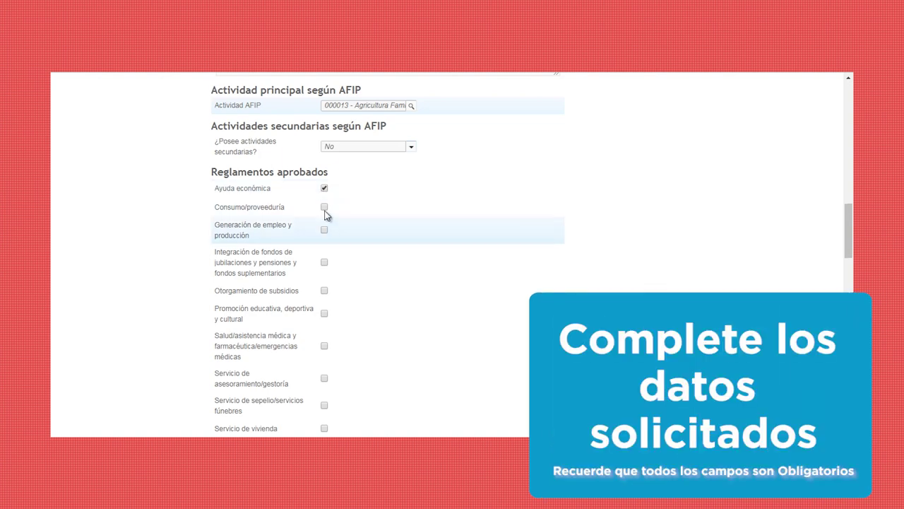
{"action": "left_click", "coordinate": [324, 207]}
{"action": "left_click", "coordinate": [325, 230]}
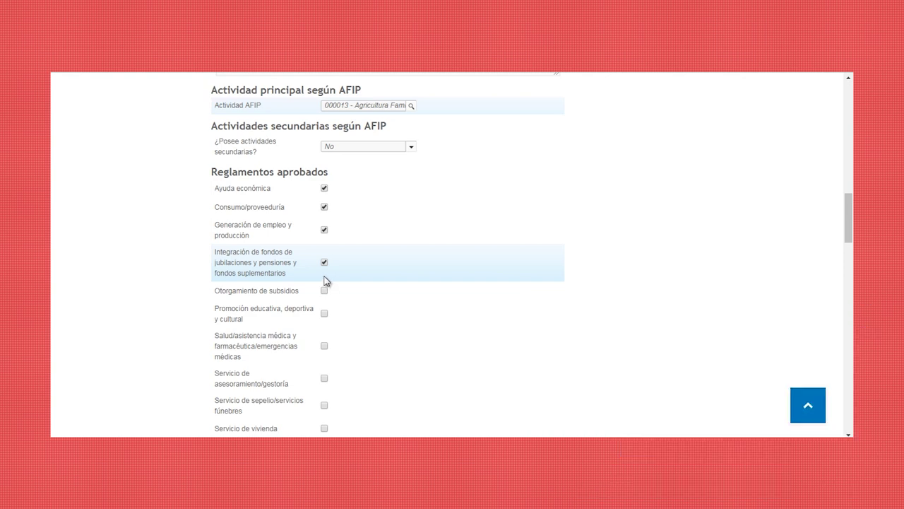
{"action": "left_click", "coordinate": [324, 262]}
{"action": "scroll", "coordinate": [331, 295], "scroll_direction": "down", "scroll_amount": 3}
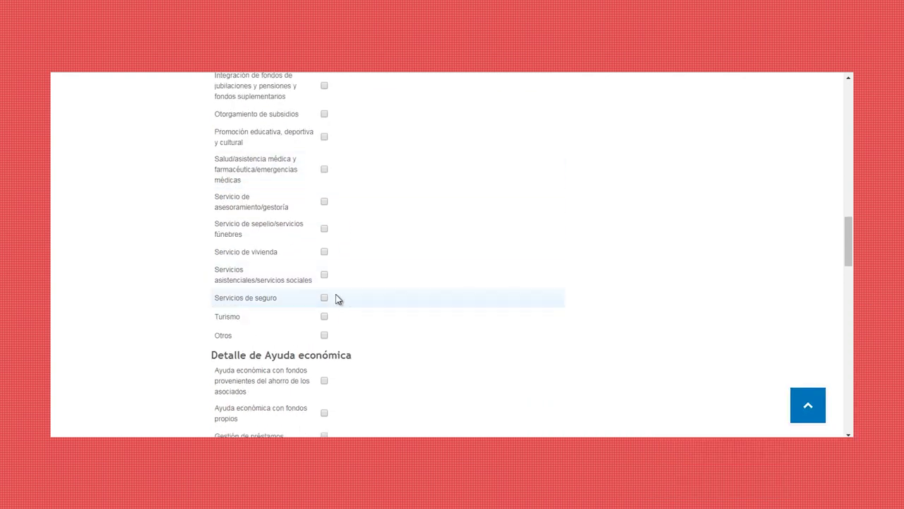
{"action": "left_click", "coordinate": [324, 337]}
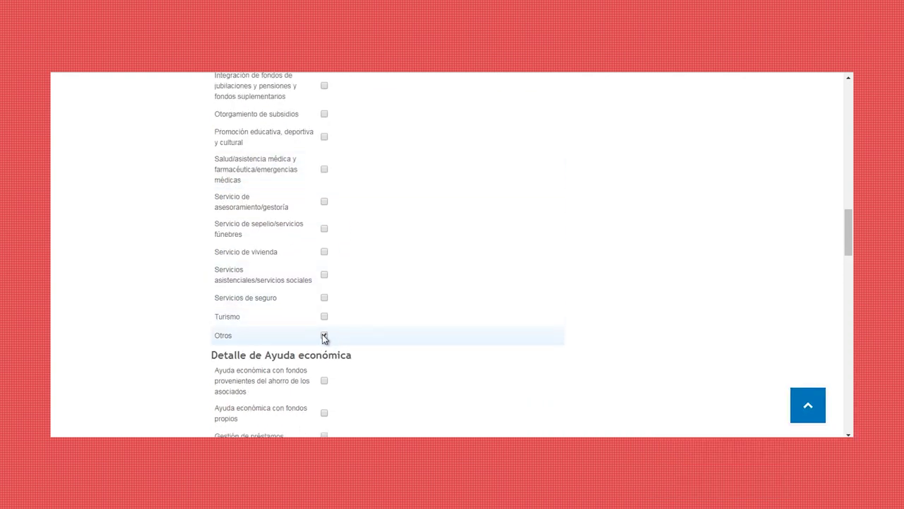
{"action": "scroll", "coordinate": [325, 343], "scroll_direction": "down", "scroll_amount": 2}
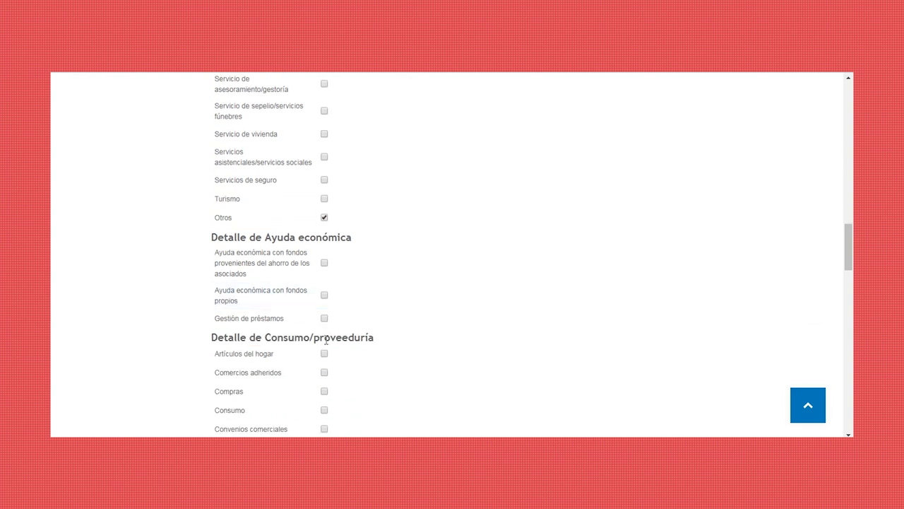
{"action": "left_click", "coordinate": [324, 218]}
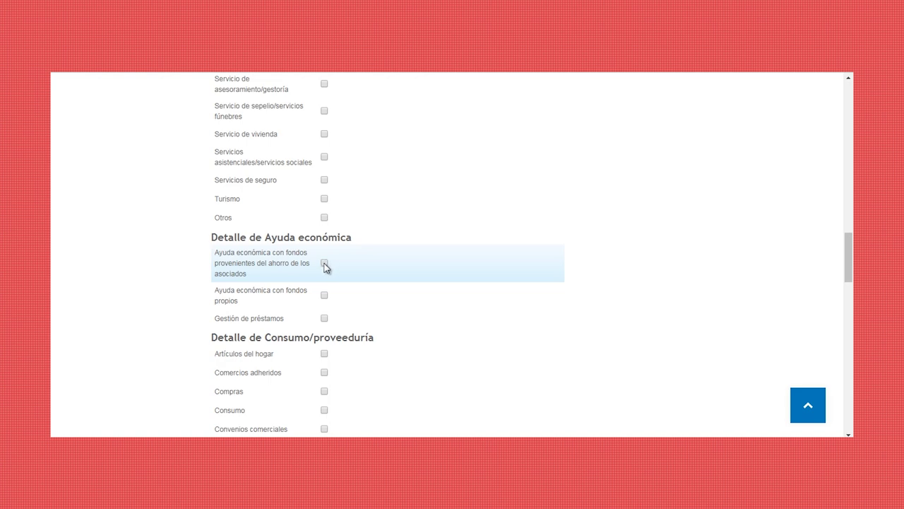
- Detail the approved regulations with Ayuda económica con fondos provenientes del ahorro de los asociados, plus Artículos del hogar, Consumo and Proveeduría
{"action": "left_click", "coordinate": [324, 263]}
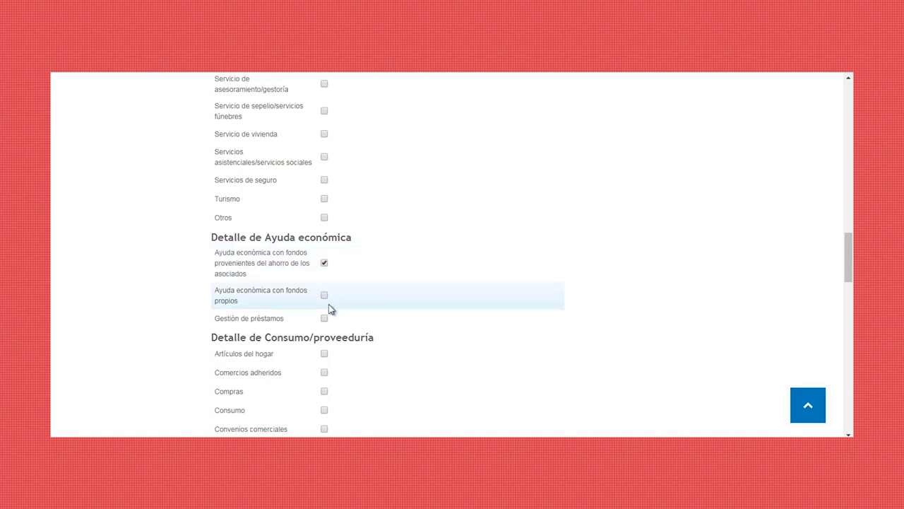
{"action": "scroll", "coordinate": [397, 305], "scroll_direction": "down", "scroll_amount": 2}
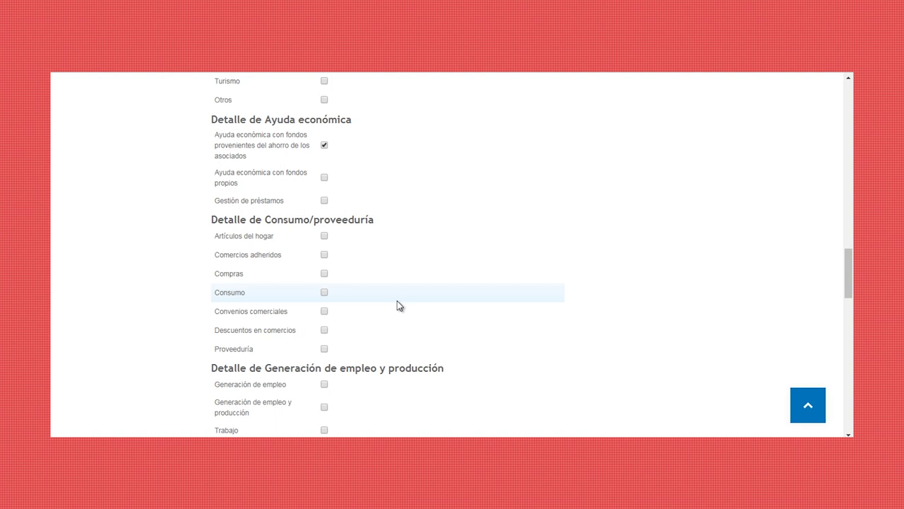
{"action": "left_click", "coordinate": [325, 236]}
{"action": "left_click", "coordinate": [324, 292]}
{"action": "left_click", "coordinate": [324, 349]}
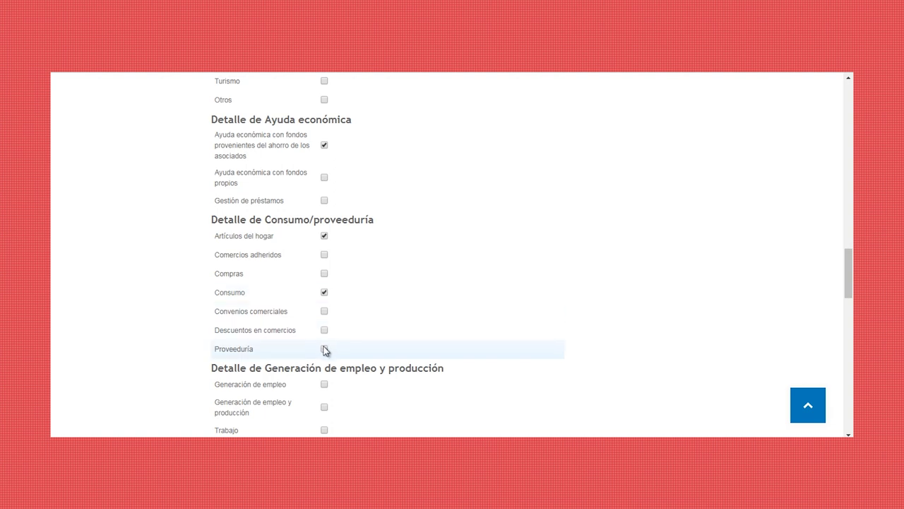
- Select only Generación de empleo in the detail of Generación de empleo y producción
{"action": "scroll", "coordinate": [397, 290], "scroll_direction": "down", "scroll_amount": 3}
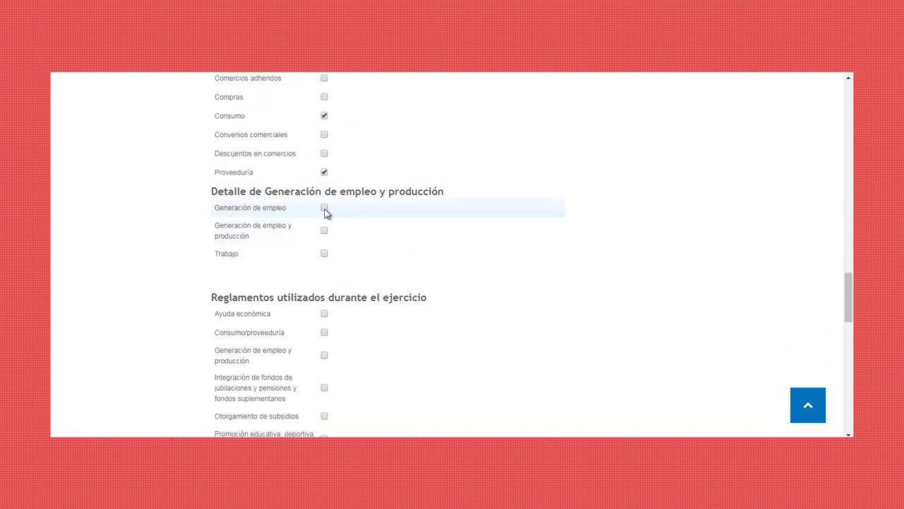
{"action": "left_click", "coordinate": [325, 209]}
{"action": "left_click", "coordinate": [324, 231]}
{"action": "left_click", "coordinate": [325, 255]}
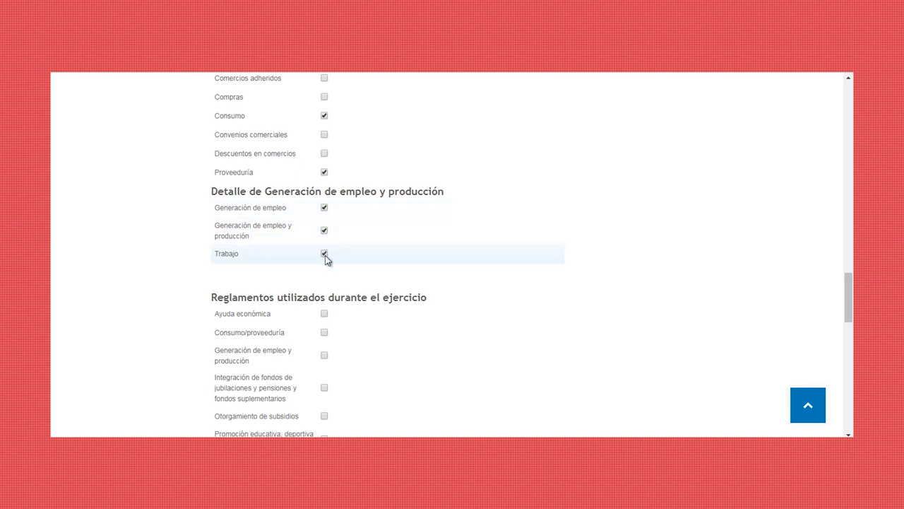
{"action": "left_click", "coordinate": [324, 254]}
{"action": "left_click", "coordinate": [324, 231]}
- Mark Ayuda económica, Consumo/proveeduría and Otros as regulations used during the fiscal year
{"action": "scroll", "coordinate": [375, 252], "scroll_direction": "down", "scroll_amount": 2}
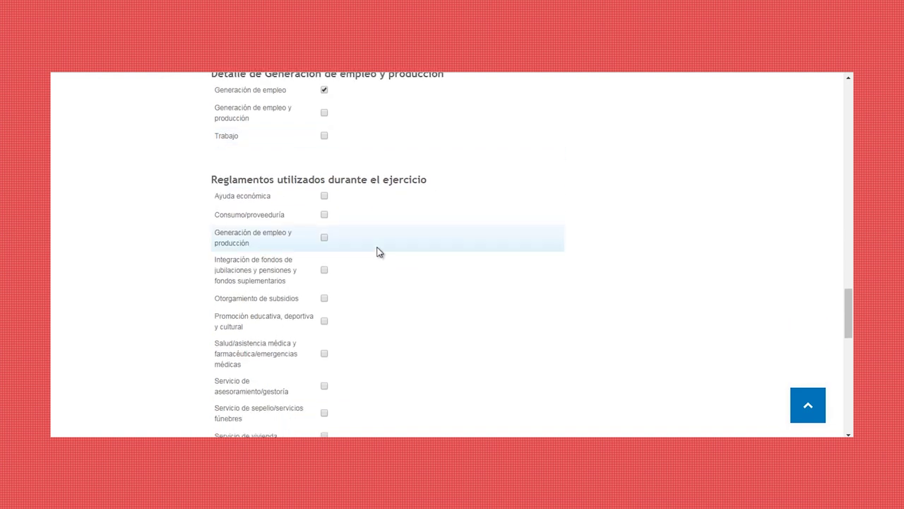
{"action": "left_click", "coordinate": [322, 201]}
{"action": "left_click", "coordinate": [324, 215]}
{"action": "scroll", "coordinate": [358, 255], "scroll_direction": "down", "scroll_amount": 3}
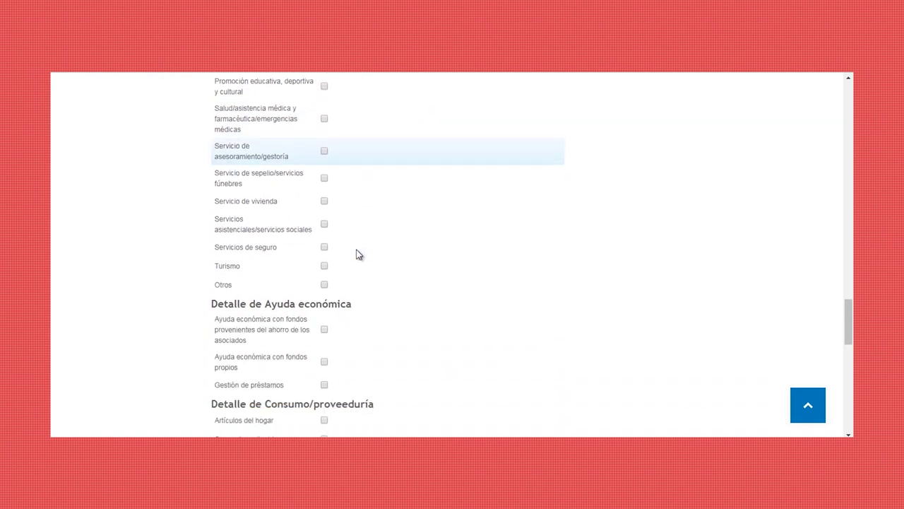
{"action": "left_click", "coordinate": [324, 284]}
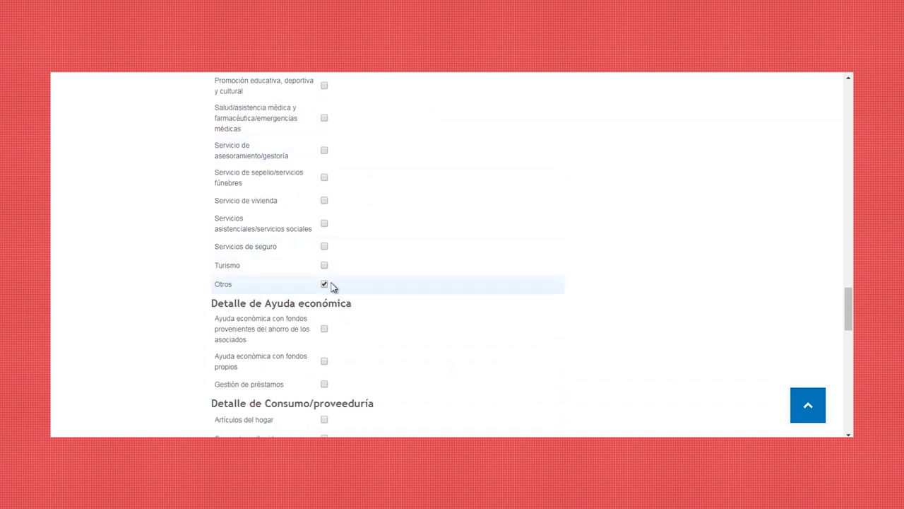
- Detail the regulations used with Ayuda económica con fondos propios, Compras under Consumo/proveeduría, and Asambleas electorales de distrito under Otros
{"action": "scroll", "coordinate": [333, 286], "scroll_direction": "down", "scroll_amount": 2}
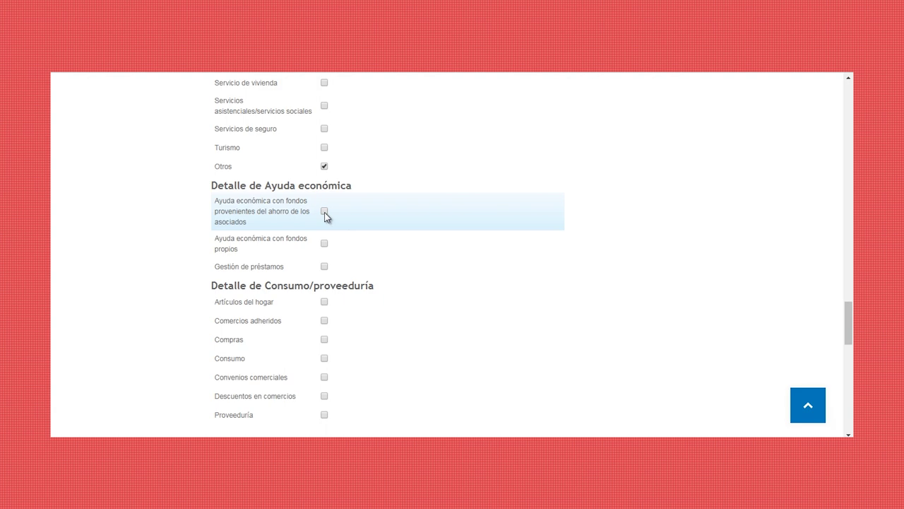
{"action": "left_click", "coordinate": [325, 243]}
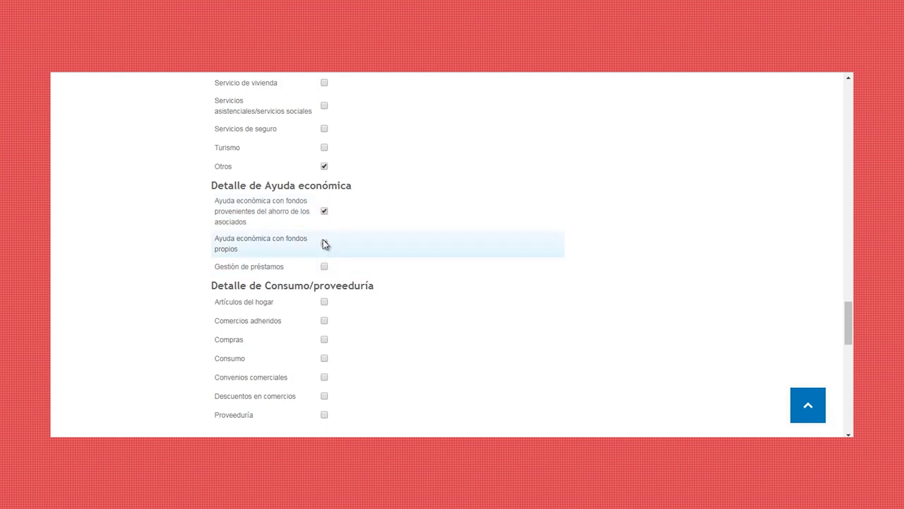
{"action": "left_click", "coordinate": [325, 212]}
{"action": "left_click", "coordinate": [324, 212]}
{"action": "scroll", "coordinate": [339, 284], "scroll_direction": "down", "scroll_amount": 2}
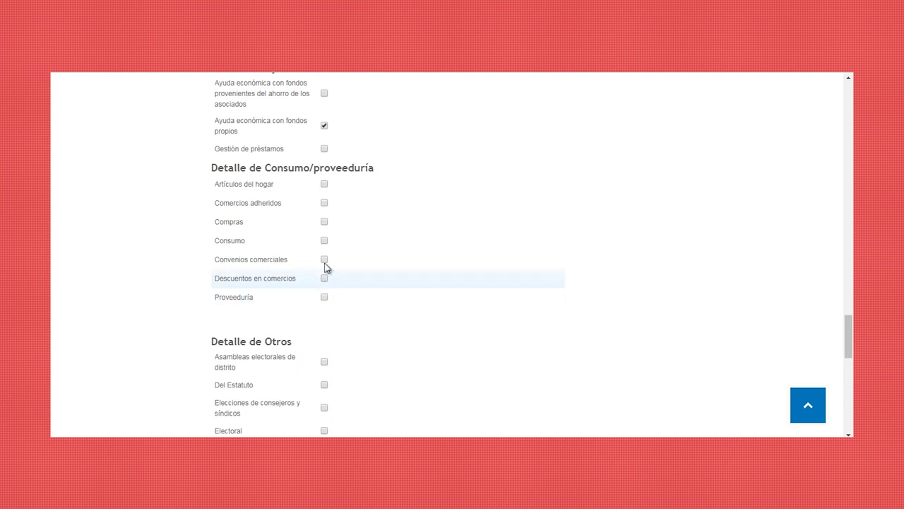
{"action": "left_click", "coordinate": [325, 223]}
{"action": "scroll", "coordinate": [347, 220], "scroll_direction": "down", "scroll_amount": 3}
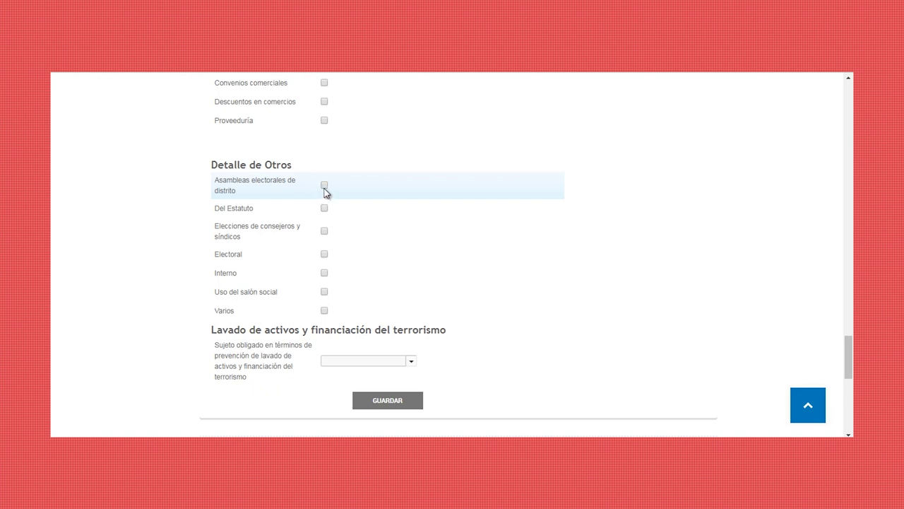
{"action": "left_click", "coordinate": [325, 186]}
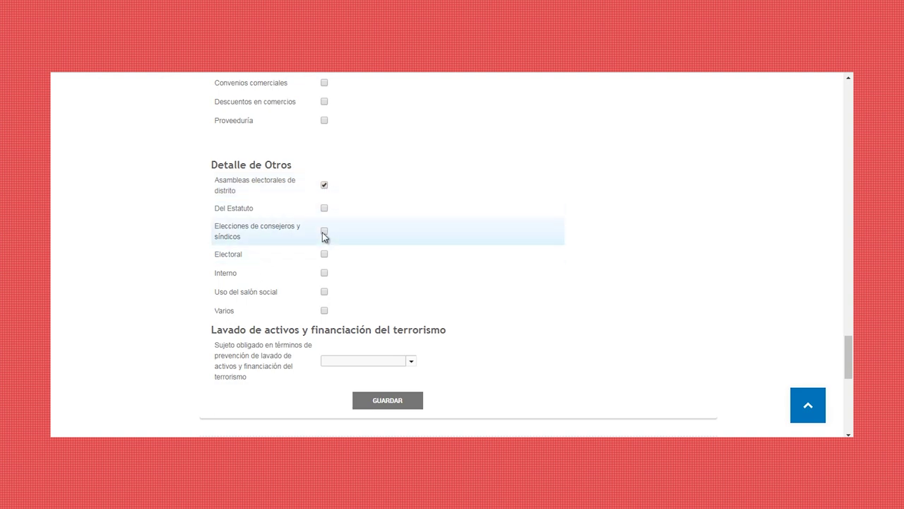
- Set the money laundering and terrorism financing obligated-subject answer to No and save the Identificación de la Mutual form
{"action": "scroll", "coordinate": [381, 233], "scroll_direction": "down", "scroll_amount": 3}
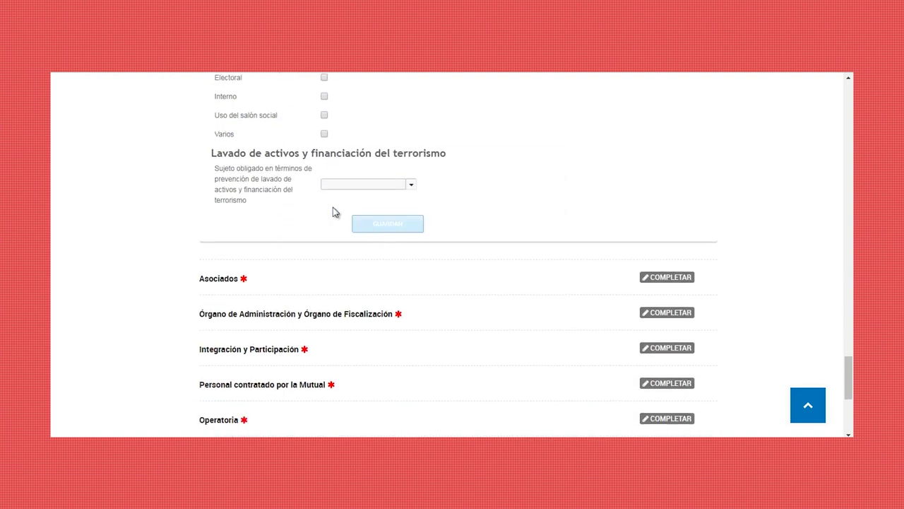
{"action": "left_click", "coordinate": [409, 185]}
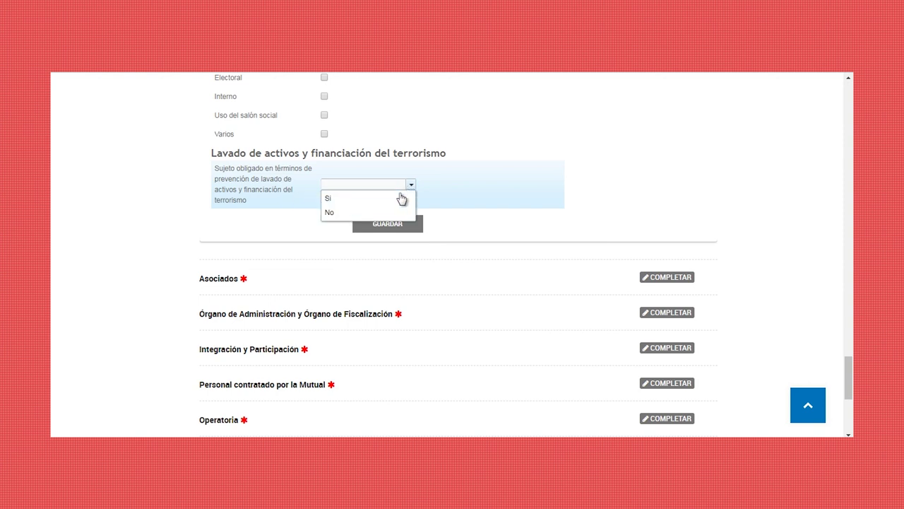
{"action": "left_click", "coordinate": [396, 203]}
{"action": "left_click", "coordinate": [410, 188]}
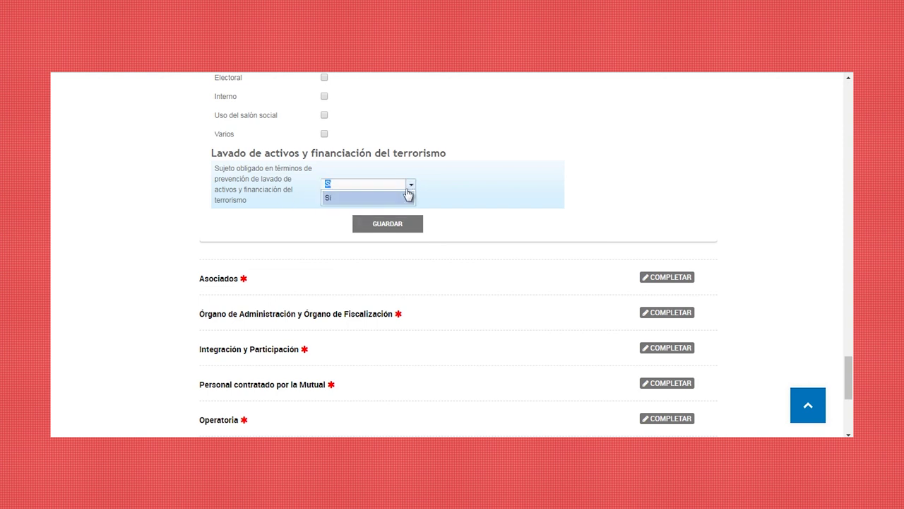
{"action": "left_click", "coordinate": [396, 213]}
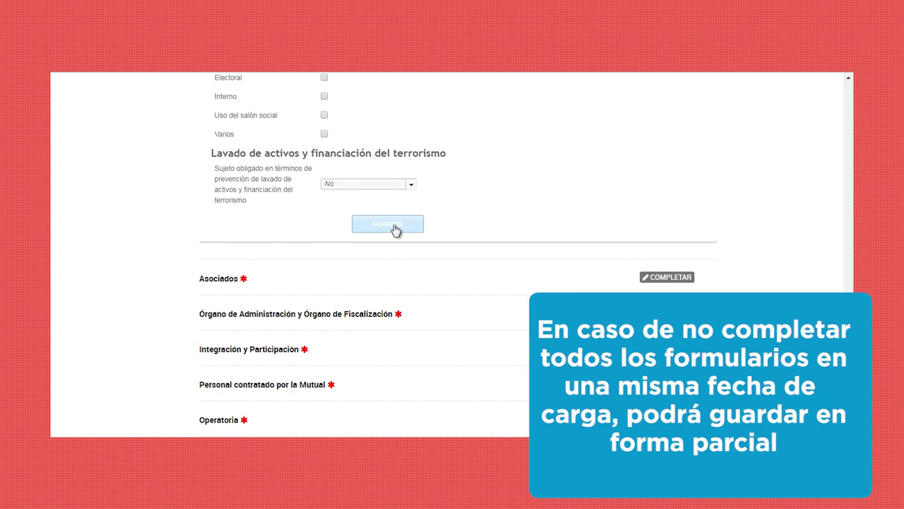
{"action": "left_click", "coordinate": [393, 225]}
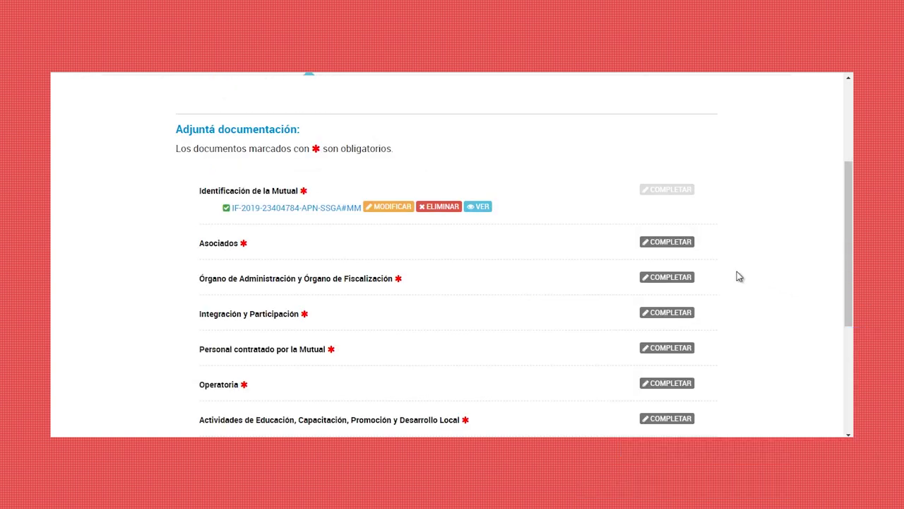
- In the Asociados form's Egresos/Bajas, enter 1 Activos, 1 Adherentes Personas Humanas, 0 Adherentes Personas Jurídicas and 3 Participantes
{"action": "left_click", "coordinate": [342, 337]}
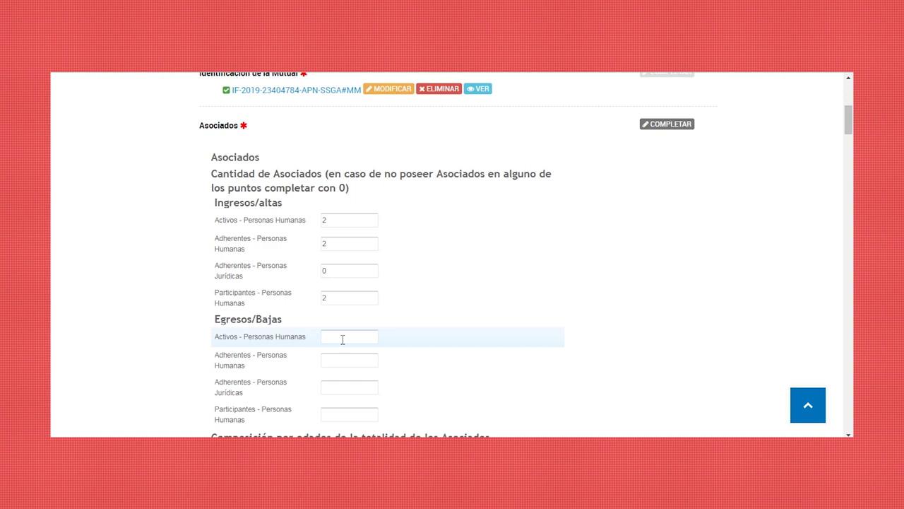
{"action": "type", "text": "1"}
{"action": "left_click", "coordinate": [340, 359]}
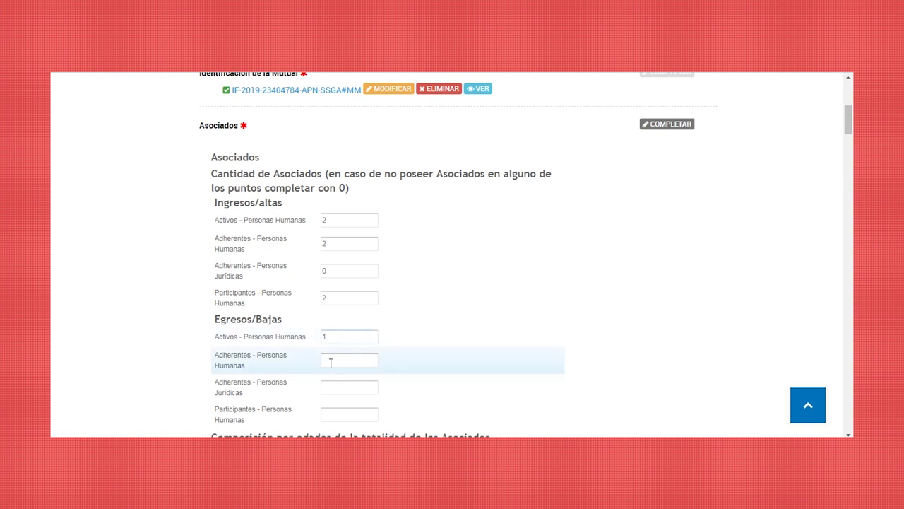
{"action": "type", "text": "1"}
{"action": "left_click", "coordinate": [340, 381]}
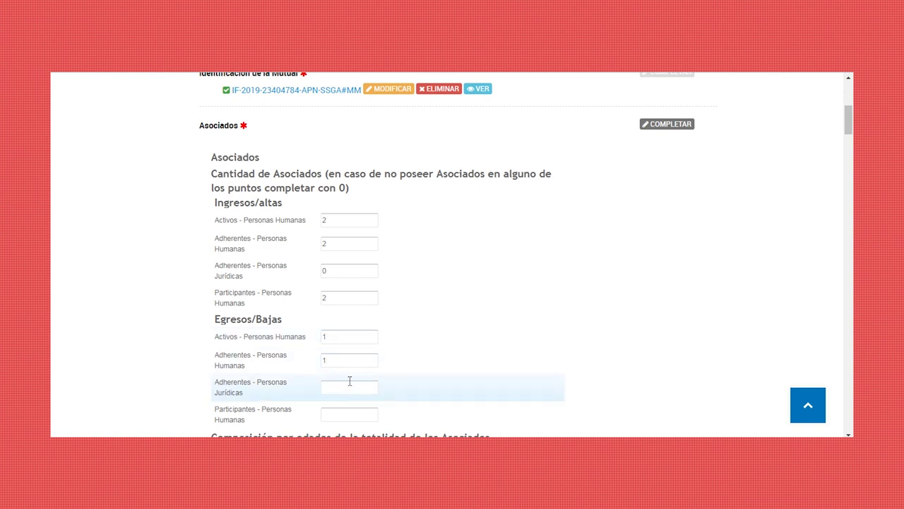
{"action": "left_click", "coordinate": [349, 412]}
{"action": "type", "text": "3"}
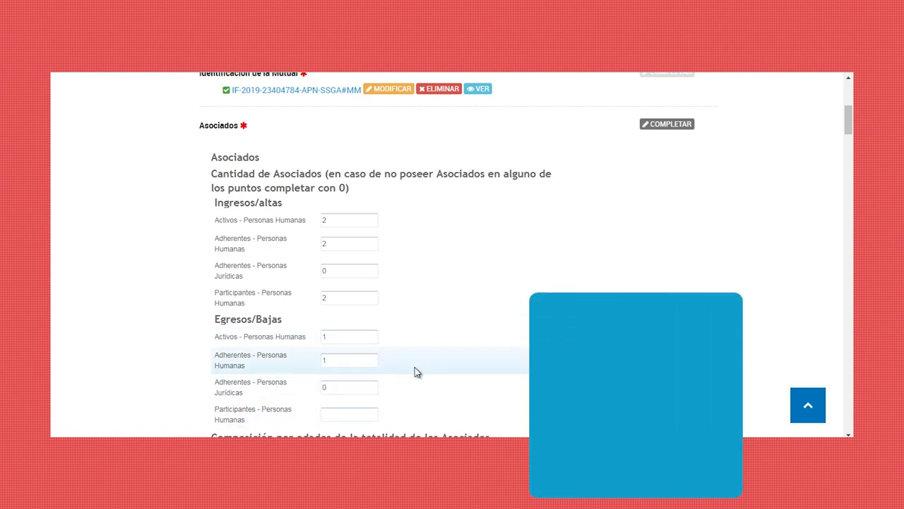
- Under Hasta 29 años, enter 22 for Adherentes - Mujeres and 2 for every other women's and men's category
{"action": "scroll", "coordinate": [430, 352], "scroll_direction": "down", "scroll_amount": 3}
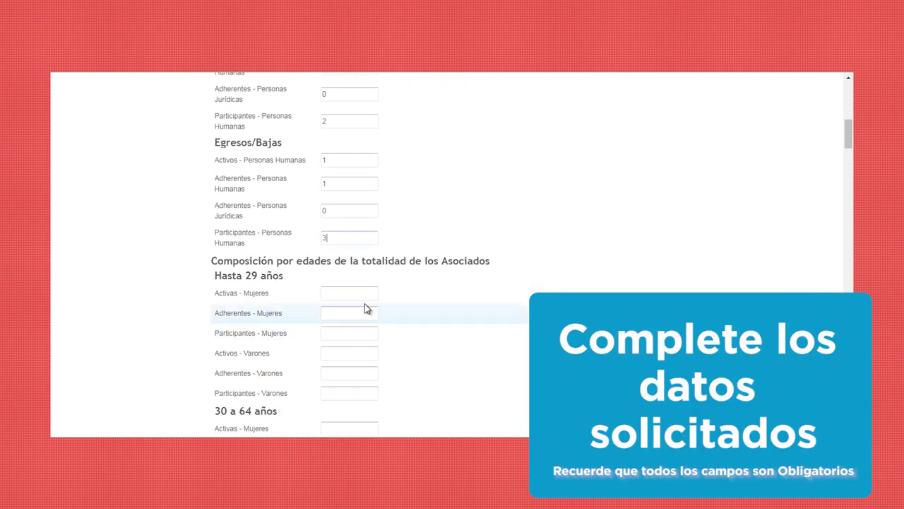
{"action": "left_click", "coordinate": [348, 314]}
{"action": "type", "text": "22"}
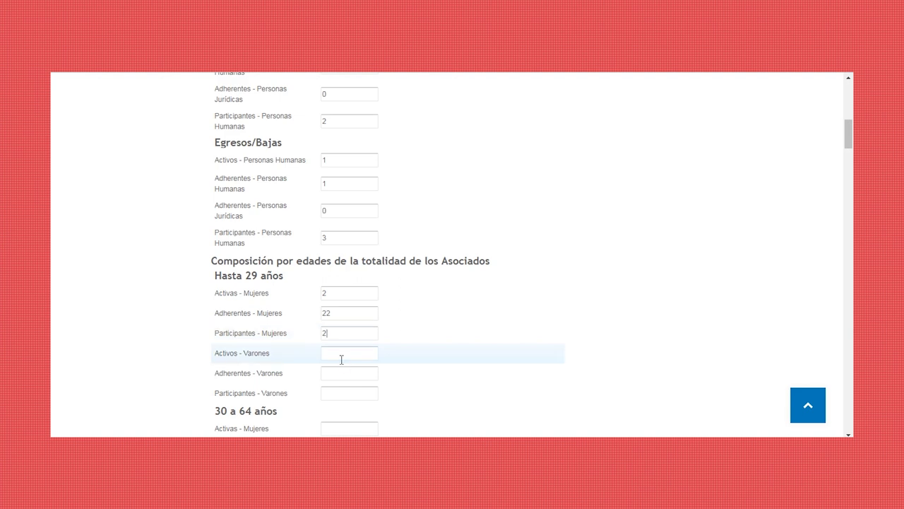
{"action": "left_click", "coordinate": [340, 359]}
{"action": "type", "text": "2"}
{"action": "left_click", "coordinate": [345, 375]}
{"action": "type", "text": "2"}
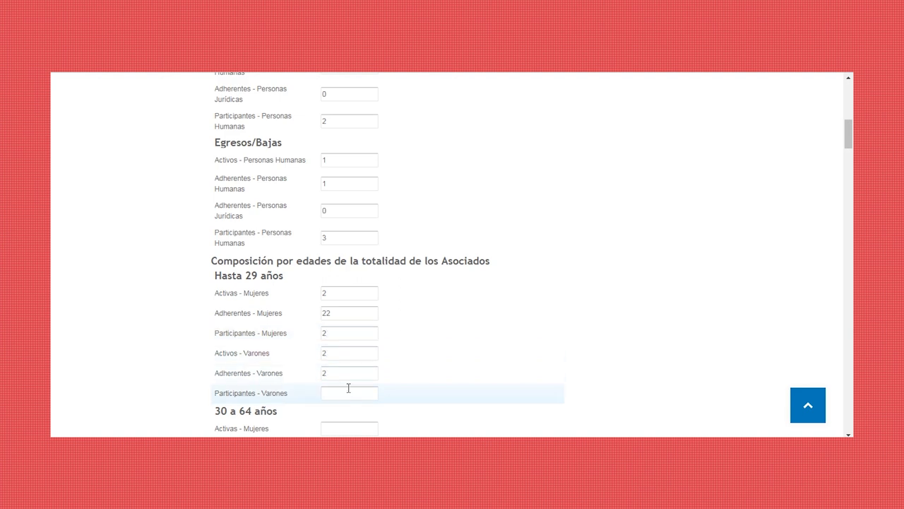
{"action": "type", "text": "2"}
- Under 30 a 64 años, enter 2 Activas, 1 Adherentes and 1 Participantes for Mujeres, and 1 Activos, 0 Adherentes and 0 Participantes for Varones
{"action": "scroll", "coordinate": [400, 287], "scroll_direction": "down", "scroll_amount": 3}
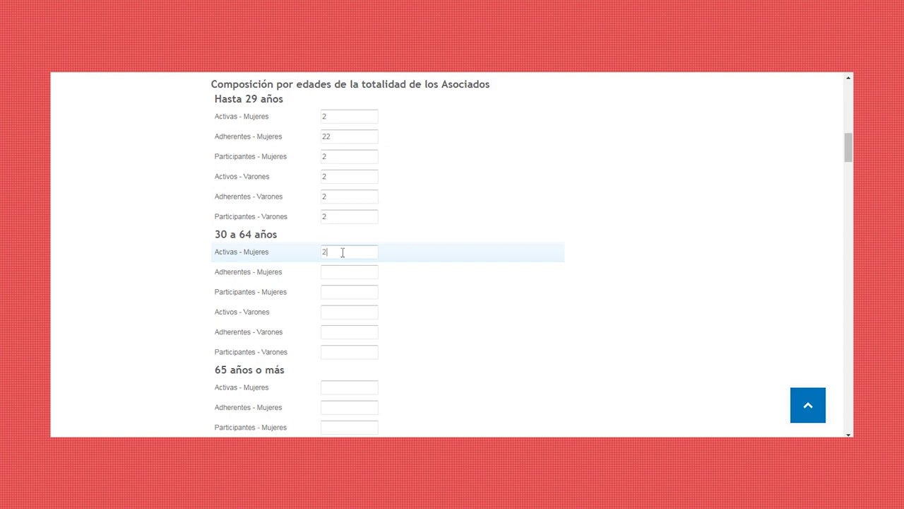
{"action": "left_click", "coordinate": [340, 277]}
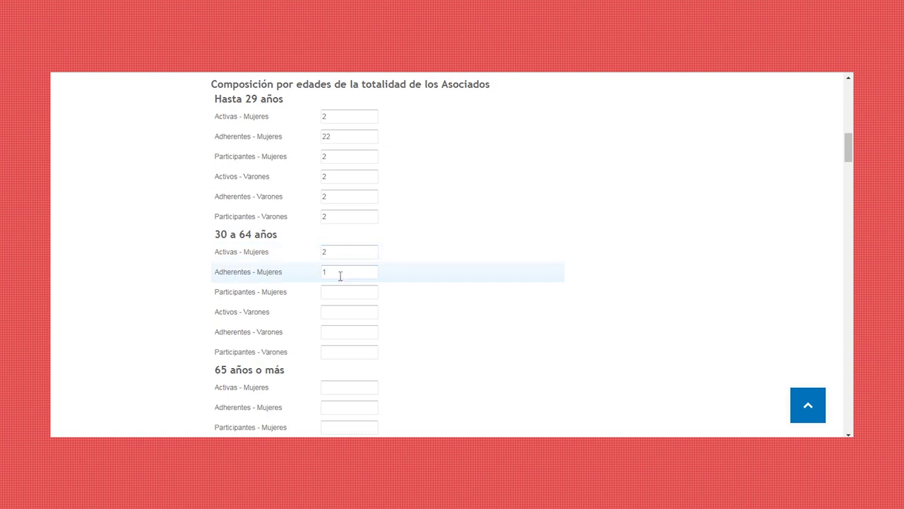
{"action": "left_click", "coordinate": [339, 295]}
{"action": "type", "text": "1"}
{"action": "left_click", "coordinate": [344, 310]}
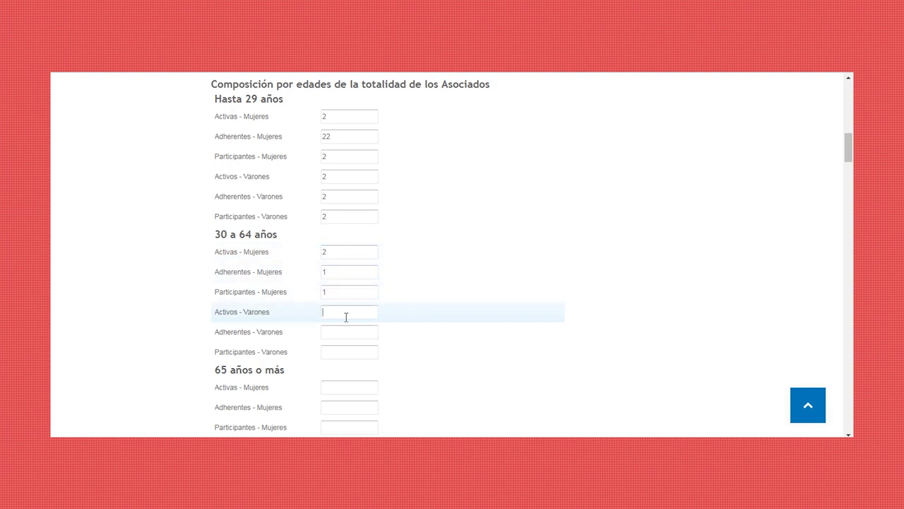
{"action": "type", "text": "1"}
{"action": "left_click", "coordinate": [356, 331]}
{"action": "type", "text": "0"}
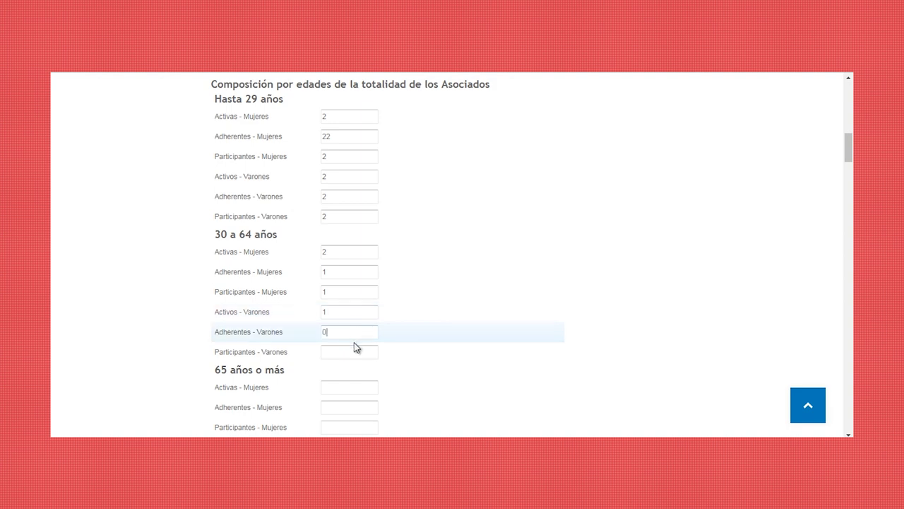
{"action": "left_click", "coordinate": [351, 350]}
{"action": "type", "text": "0"}
- Under 65 años o más, enter 2 for Activos, Adherentes and Participantes of both Mujeres and Varones
{"action": "scroll", "coordinate": [416, 309], "scroll_direction": "down", "scroll_amount": 2}
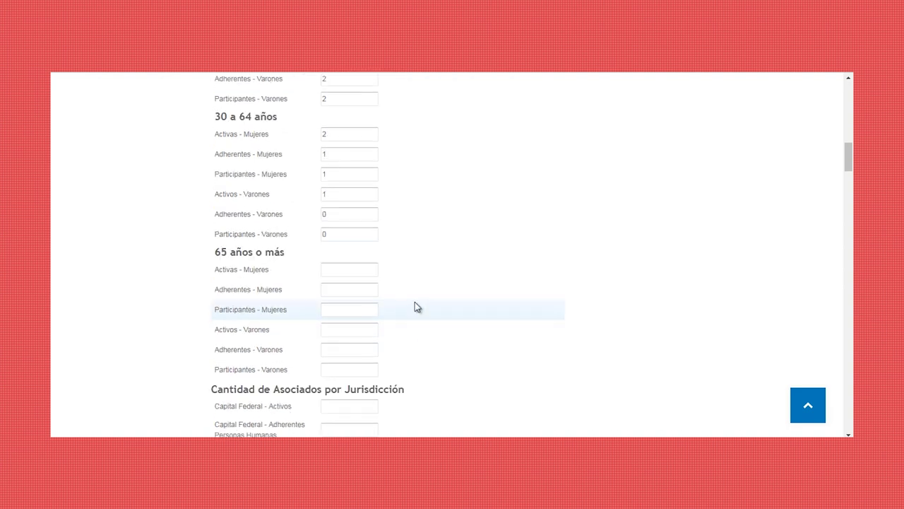
{"action": "type", "text": "2"}
{"action": "left_click", "coordinate": [347, 289]}
{"action": "type", "text": "2"}
{"action": "left_click", "coordinate": [347, 312]}
{"action": "type", "text": "2"}
{"action": "left_click", "coordinate": [347, 326]}
{"action": "type", "text": "2"}
{"action": "left_click", "coordinate": [347, 348]}
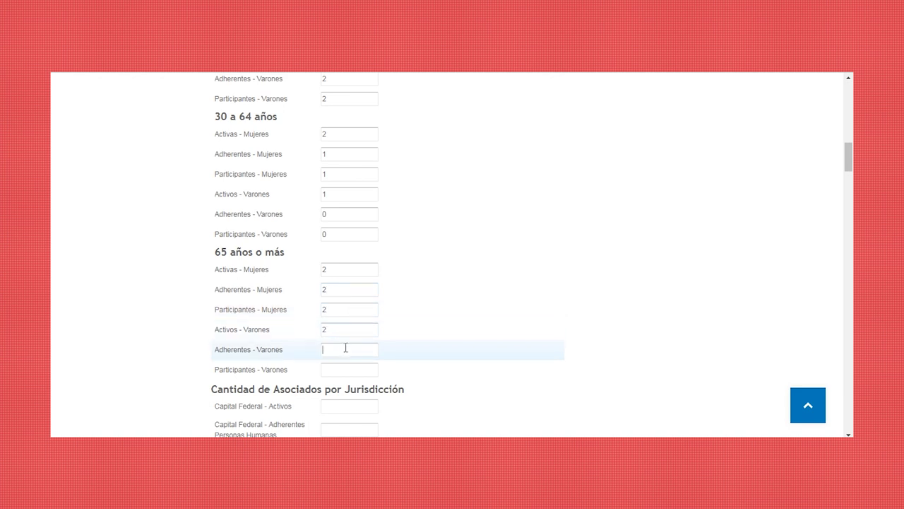
{"action": "type", "text": "2"}
{"action": "left_click", "coordinate": [340, 368]}
{"action": "type", "text": "2"}
- For Capital Federal, enter 0 Activos, 5 Adherentes Personas Humanas, 55 Adherentes Personas Jurídicas and 5 Participantes
{"action": "scroll", "coordinate": [445, 339], "scroll_direction": "down", "scroll_amount": 2}
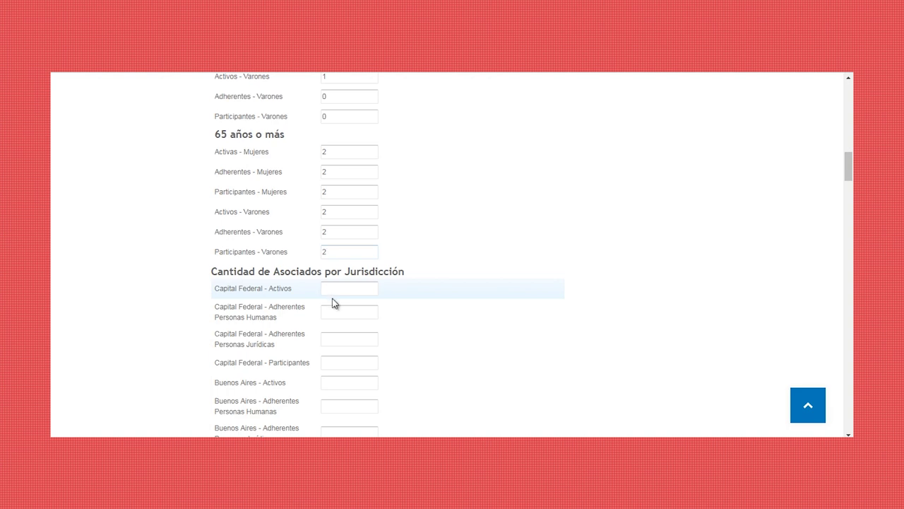
{"action": "left_click", "coordinate": [334, 313]}
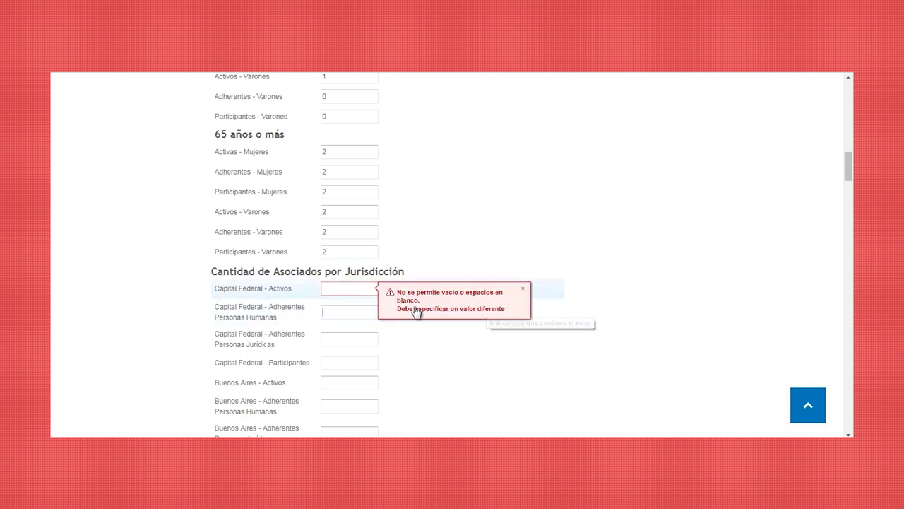
{"action": "left_click", "coordinate": [349, 289]}
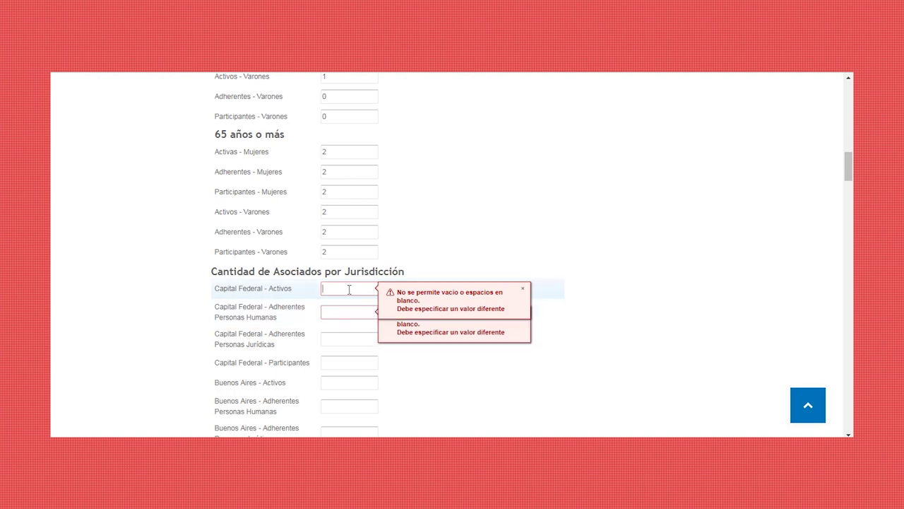
{"action": "type", "text": "0"}
{"action": "left_click", "coordinate": [345, 311]}
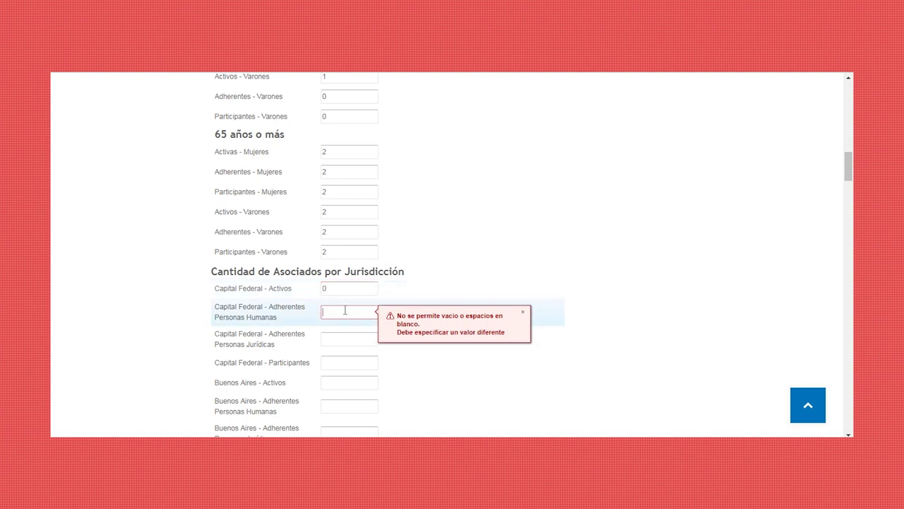
{"action": "left_click", "coordinate": [522, 312]}
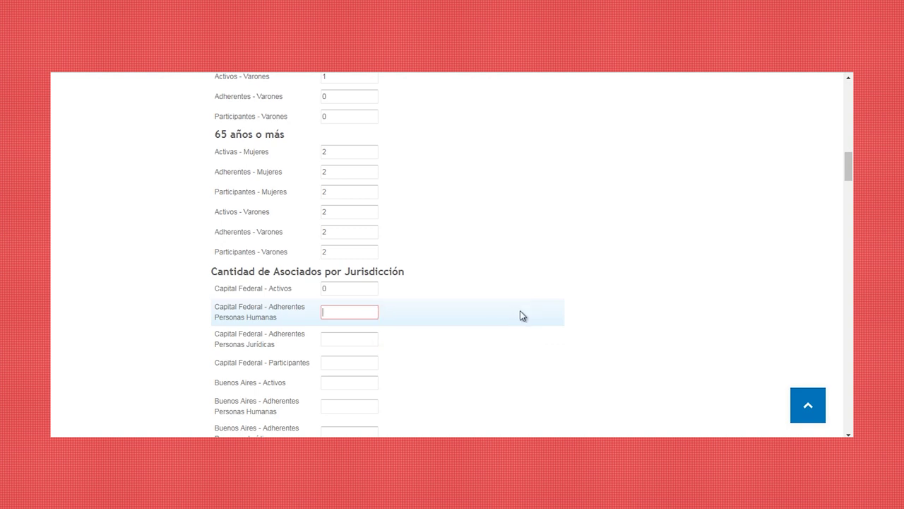
{"action": "type", "text": "5"}
{"action": "left_click", "coordinate": [374, 338]}
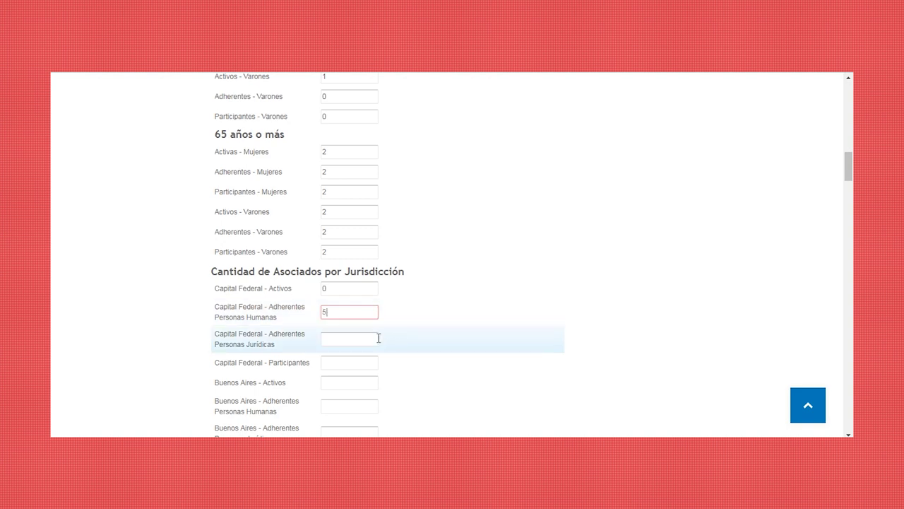
{"action": "type", "text": "55"}
{"action": "left_click", "coordinate": [365, 360]}
{"action": "type", "text": "5"}
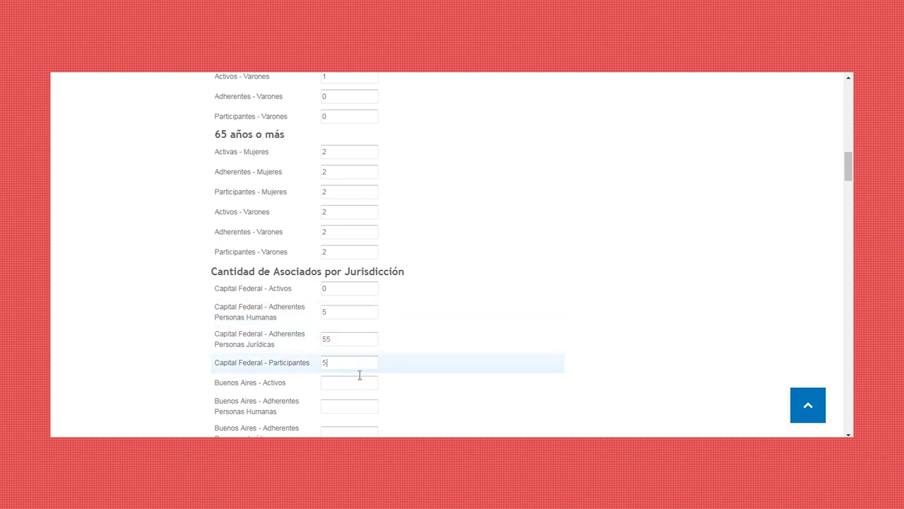
- For Buenos Aires, enter 5 for Activos, both Adherentes categories and Participantes
{"action": "left_click", "coordinate": [357, 383]}
{"action": "type", "text": "55"}
{"action": "scroll", "coordinate": [424, 340], "scroll_direction": "down", "scroll_amount": 3}
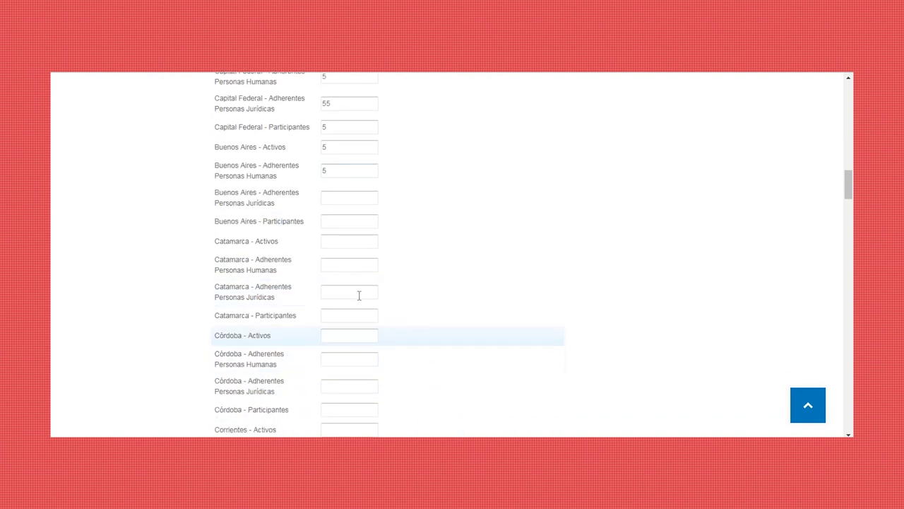
{"action": "left_click", "coordinate": [330, 200]}
{"action": "type", "text": "5"}
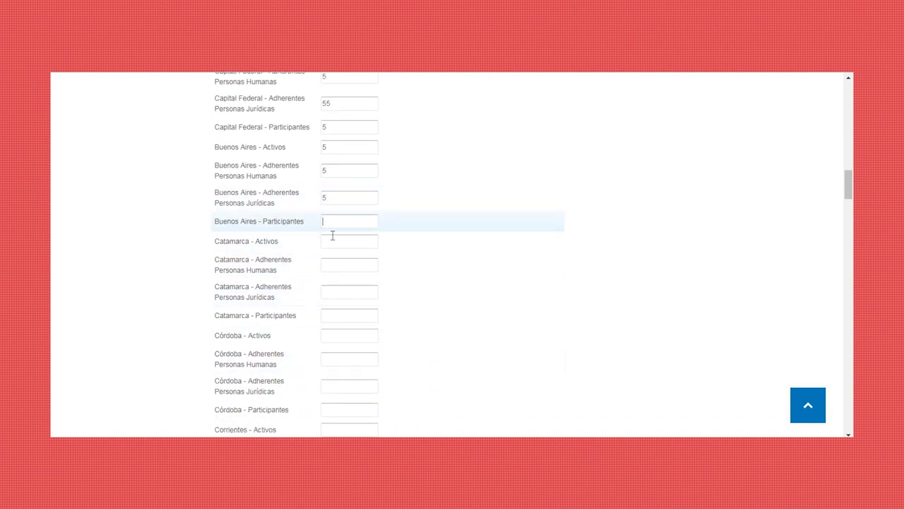
{"action": "type", "text": "5"}
- Enter 5 in all four Catamarca associate categories and in Córdoba - Activos
{"action": "left_click", "coordinate": [333, 243]}
{"action": "type", "text": "5"}
{"action": "left_click", "coordinate": [332, 266]}
{"action": "type", "text": "5"}
{"action": "left_click", "coordinate": [337, 292]}
{"action": "type", "text": "5"}
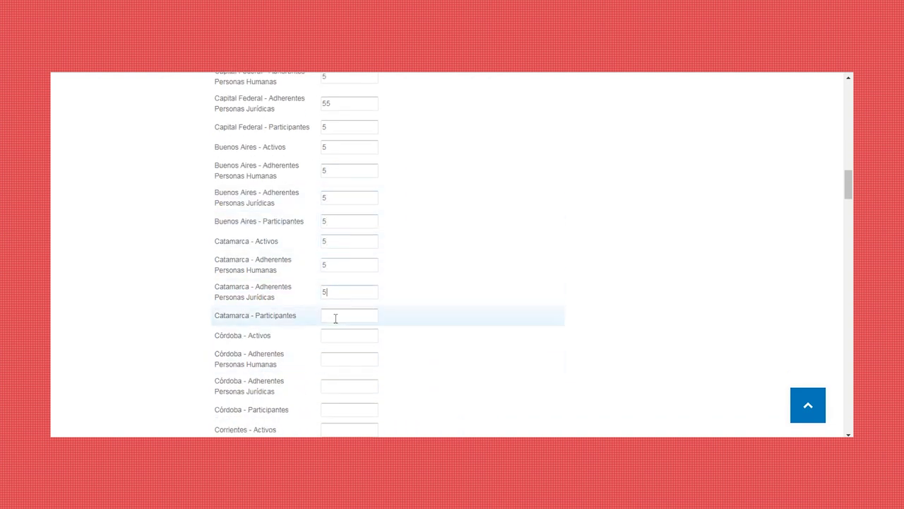
{"action": "left_click", "coordinate": [335, 318]}
{"action": "type", "text": "55"}
- For Córdoba, enter 5 for Adherentes Personas Humanas, Adherentes Personas Jurídicas and Participantes
{"action": "left_click", "coordinate": [337, 357]}
{"action": "type", "text": "5"}
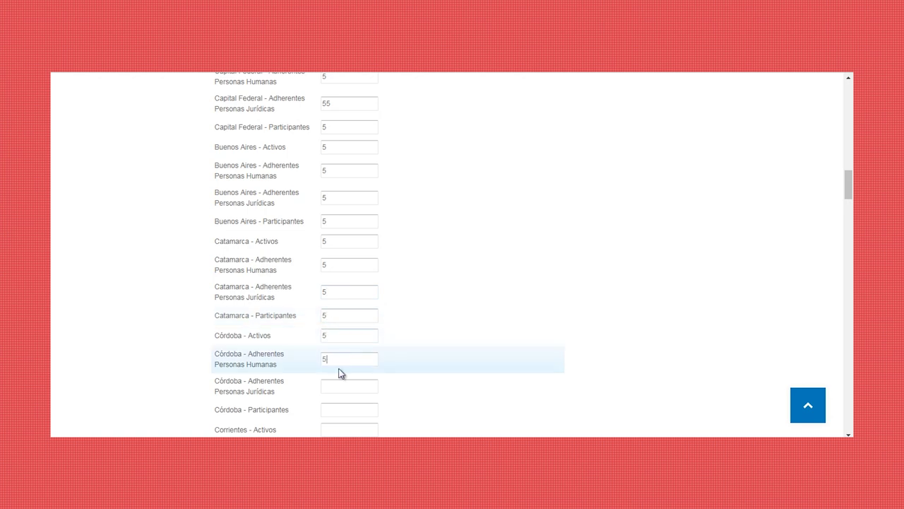
{"action": "left_click", "coordinate": [329, 384]}
{"action": "type", "text": "5"}
{"action": "scroll", "coordinate": [422, 334], "scroll_direction": "down", "scroll_amount": 2}
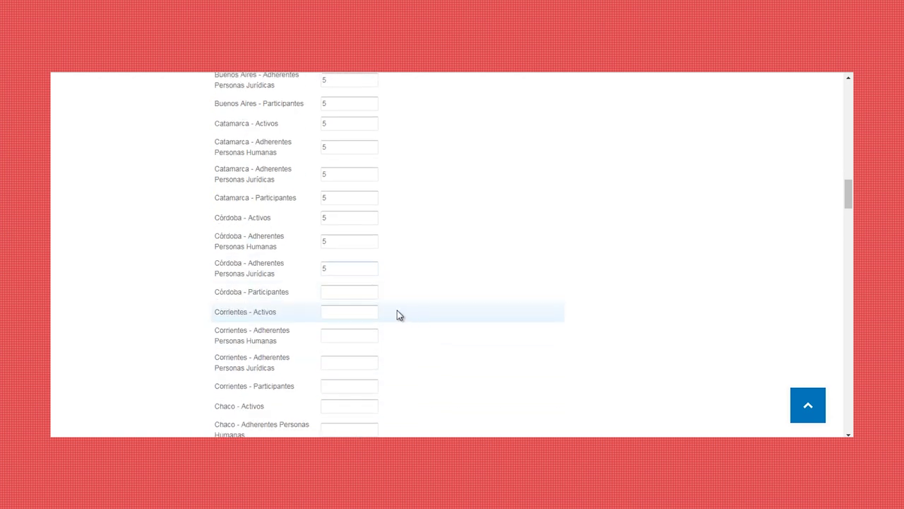
{"action": "left_click", "coordinate": [363, 292]}
{"action": "type", "text": "5"}
- For Corrientes, enter 4 for Activos and both Adherentes categories, and 44 for Participantes
{"action": "left_click", "coordinate": [361, 316]}
{"action": "type", "text": "4"}
{"action": "type", "text": "4"}
{"action": "left_click", "coordinate": [357, 361]}
{"action": "type", "text": "4"}
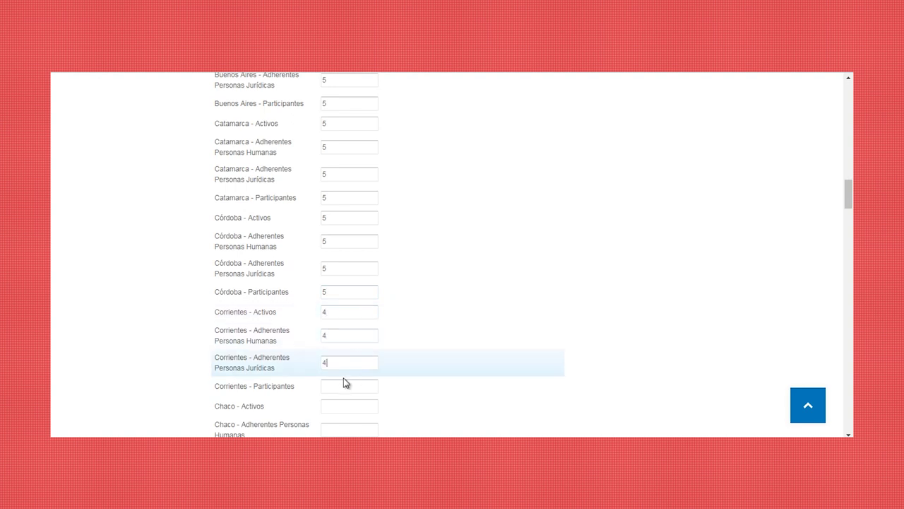
{"action": "scroll", "coordinate": [424, 339], "scroll_direction": "down", "scroll_amount": 4}
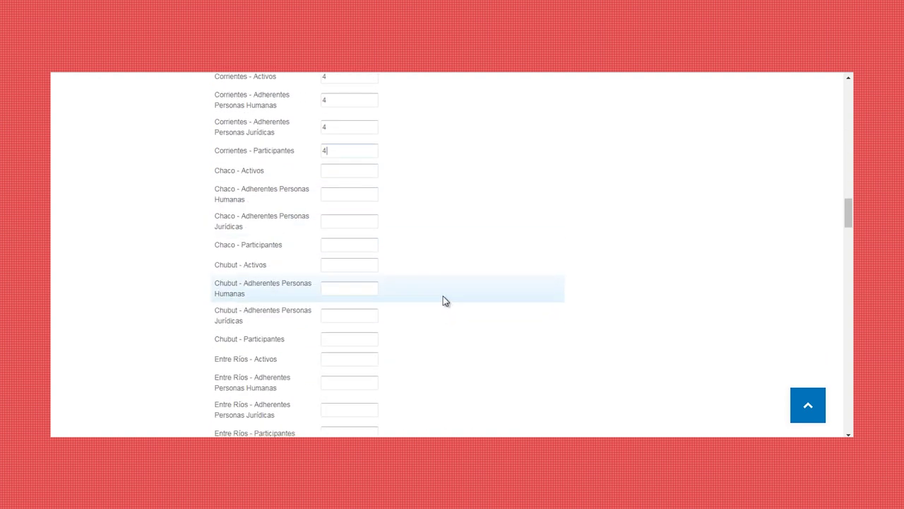
{"action": "type", "text": "4"}
- For Chaco, enter 4 for Activos, both Adherentes categories and Participantes
{"action": "left_click", "coordinate": [334, 189]}
{"action": "type", "text": "4"}
{"action": "left_click", "coordinate": [337, 218]}
{"action": "type", "text": "4"}
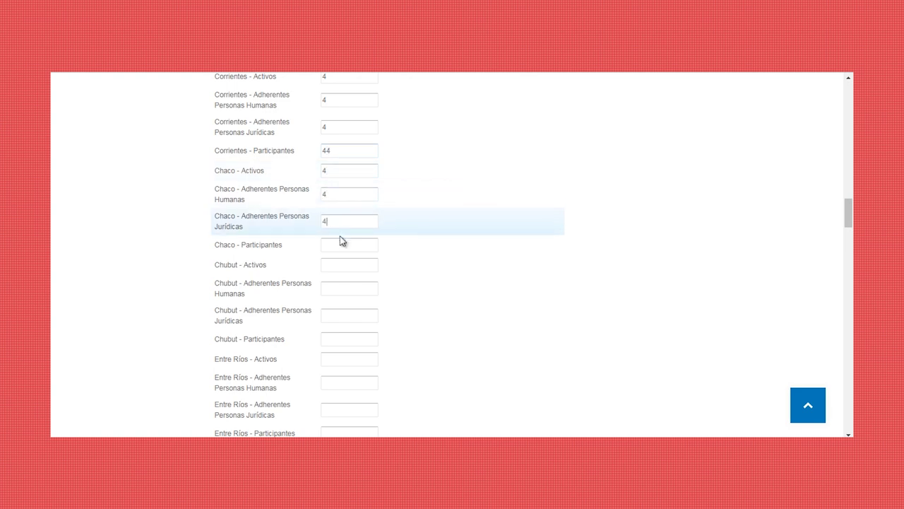
{"action": "left_click", "coordinate": [342, 247]}
{"action": "type", "text": "4"}
- For Chubut, enter 2 for Activos, both Adherentes categories and Participantes
{"action": "left_click", "coordinate": [340, 260]}
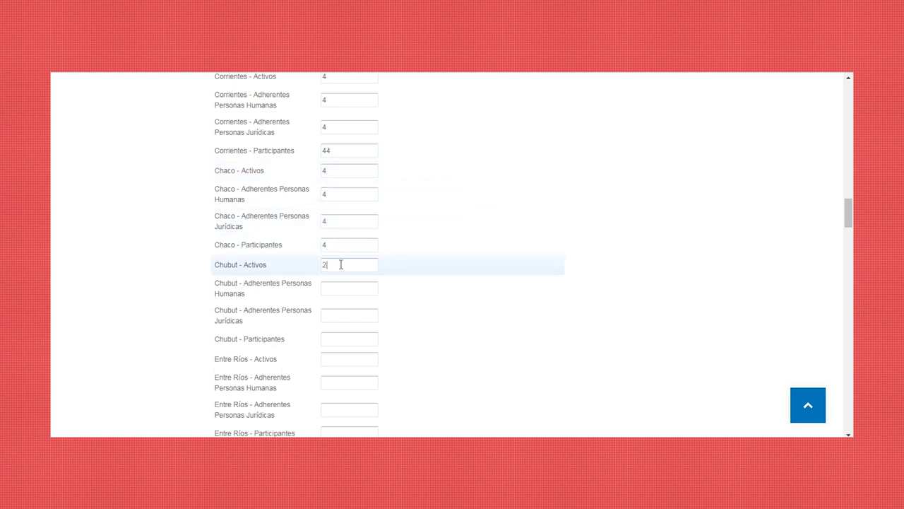
{"action": "type", "text": "2"}
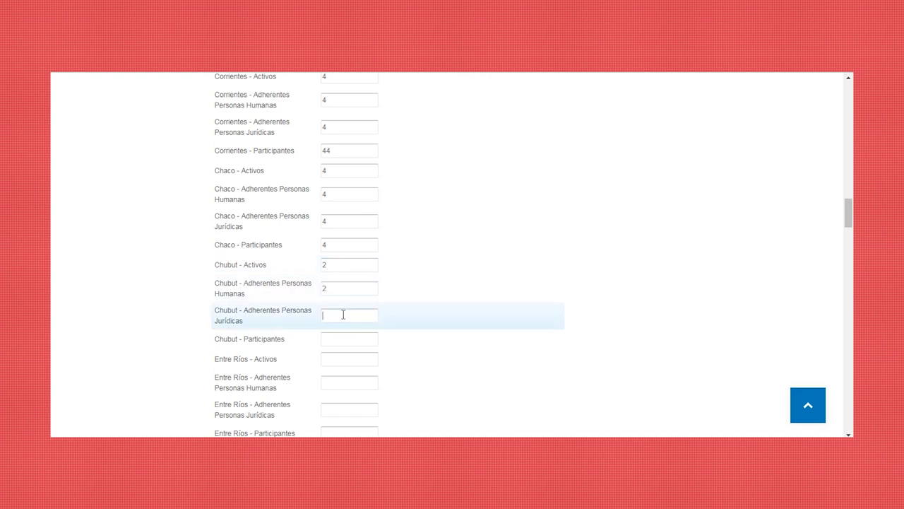
{"action": "type", "text": "2"}
{"action": "left_click", "coordinate": [339, 337]}
{"action": "type", "text": "2"}
- For Entre Ríos, enter 2 for Activos, both Adherentes categories and Participantes
{"action": "left_click", "coordinate": [340, 359]}
{"action": "type", "text": "2"}
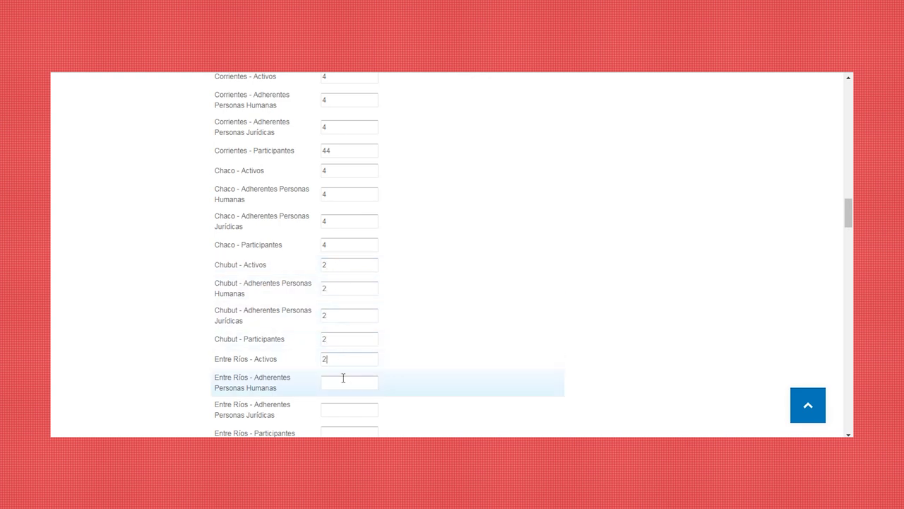
{"action": "left_click", "coordinate": [344, 380]}
{"action": "type", "text": "2"}
{"action": "scroll", "coordinate": [444, 269], "scroll_direction": "down", "scroll_amount": 2}
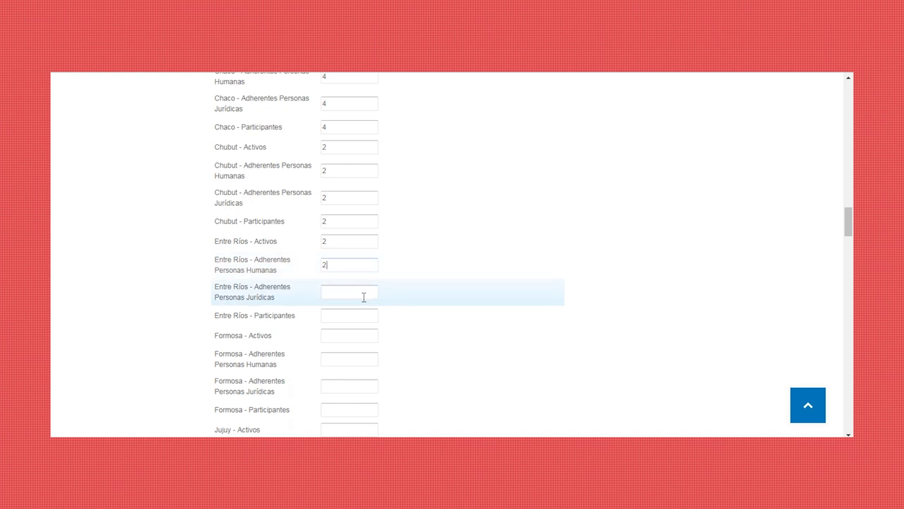
{"action": "type", "text": "22"}
- For Formosa, enter 2 for Activos, both Adherentes categories and Participantes
{"action": "left_click", "coordinate": [359, 337]}
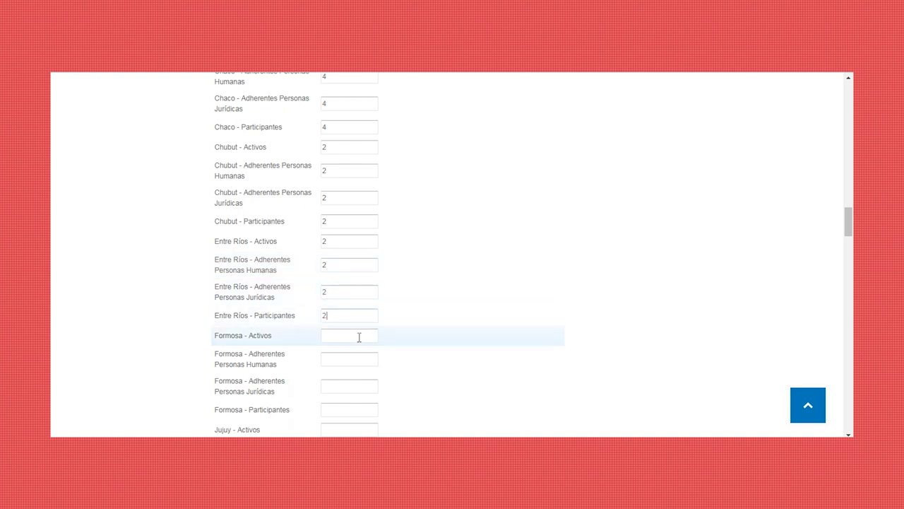
{"action": "type", "text": "2"}
{"action": "left_click", "coordinate": [349, 385]}
{"action": "type", "text": "2"}
{"action": "scroll", "coordinate": [416, 317], "scroll_direction": "down", "scroll_amount": 4}
{"action": "left_click", "coordinate": [347, 173]}
{"action": "type", "text": "2"}
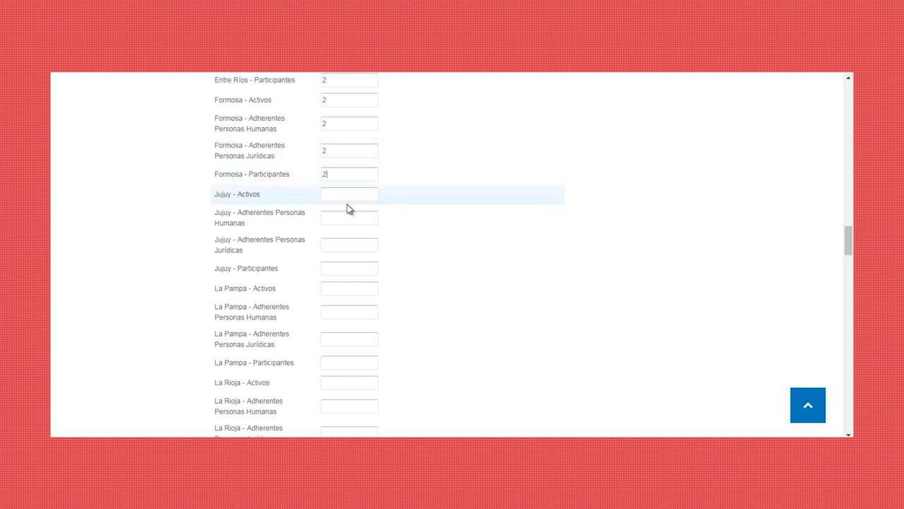
- For Jujuy, enter 2 for Activos, both Adherentes categories and Participantes
{"action": "left_click", "coordinate": [347, 195]}
{"action": "type", "text": "2"}
{"action": "left_click", "coordinate": [351, 218]}
{"action": "type", "text": "2"}
{"action": "left_click", "coordinate": [349, 246]}
{"action": "type", "text": "2"}
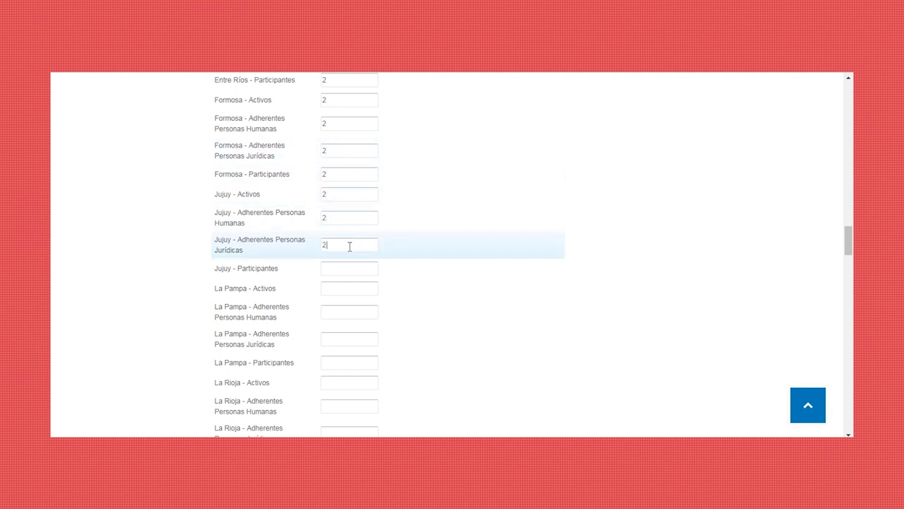
{"action": "left_click", "coordinate": [347, 269]}
{"action": "type", "text": "2"}
- For La Pampa, enter 2 for Activos, both Adherentes categories and Participantes
{"action": "left_click", "coordinate": [332, 289]}
{"action": "type", "text": "2"}
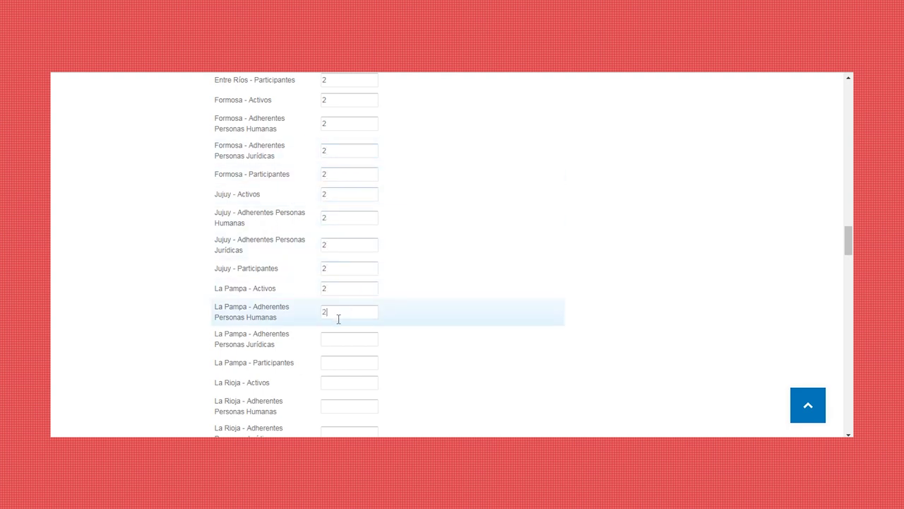
{"action": "left_click", "coordinate": [337, 336]}
{"action": "type", "text": "2"}
{"action": "left_click", "coordinate": [342, 362]}
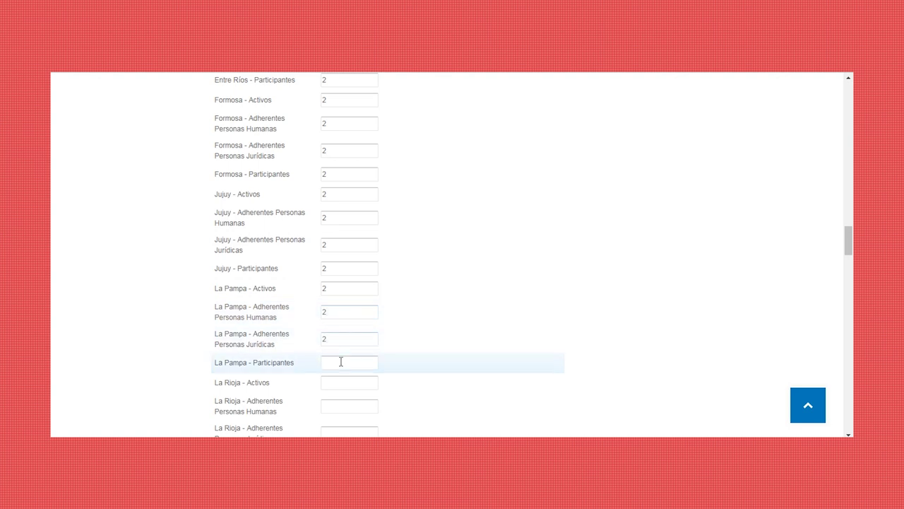
{"action": "type", "text": "2"}
- For La Rioja, enter 2 for Activos, both Adherentes categories and Participantes
{"action": "left_click", "coordinate": [339, 383]}
{"action": "type", "text": "2"}
{"action": "scroll", "coordinate": [398, 267], "scroll_direction": "down", "scroll_amount": 3}
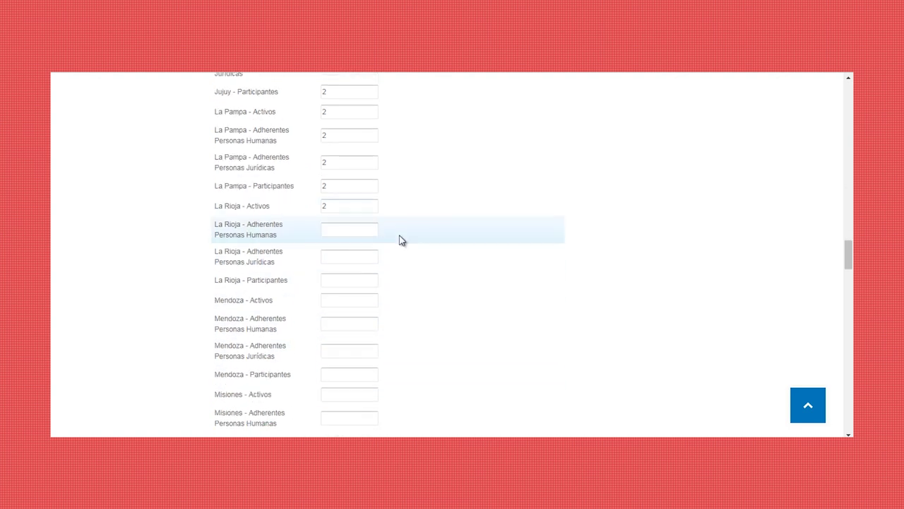
{"action": "left_click", "coordinate": [351, 229]}
{"action": "type", "text": "2"}
{"action": "left_click", "coordinate": [351, 255]}
{"action": "type", "text": "2"}
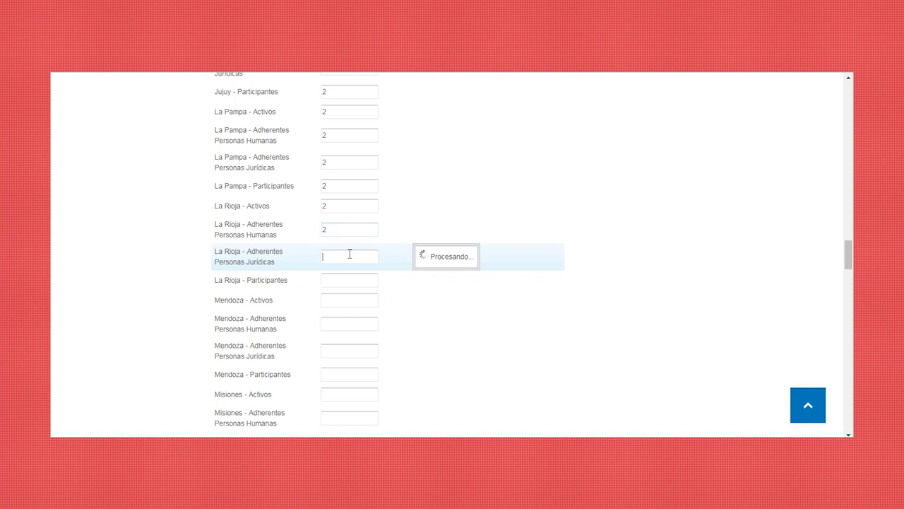
- For Mendoza, enter 2 for Activos, both Adherentes categories and Participantes
{"action": "left_click", "coordinate": [344, 302]}
{"action": "type", "text": "2"}
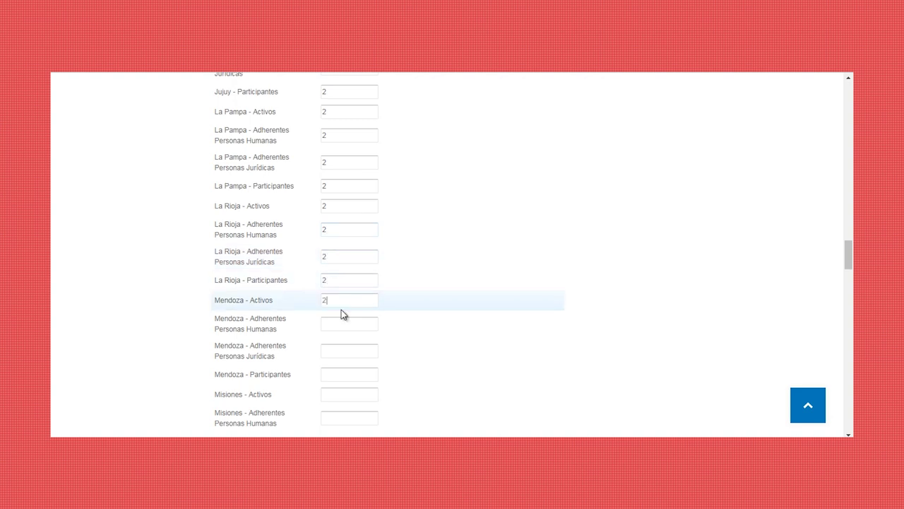
{"action": "left_click", "coordinate": [337, 323]}
{"action": "type", "text": "2"}
{"action": "left_click", "coordinate": [337, 351]}
{"action": "type", "text": "2"}
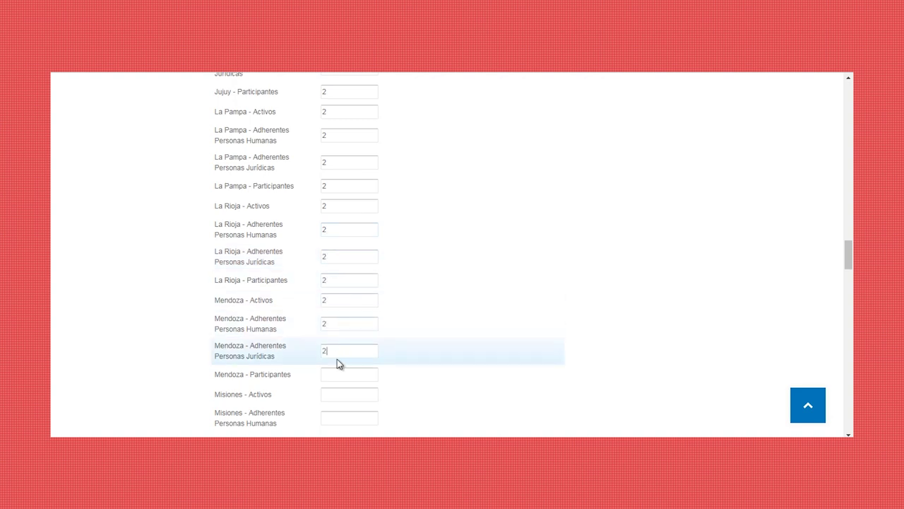
{"action": "left_click", "coordinate": [330, 372]}
{"action": "type", "text": "2"}
- For Misiones, enter 2 for Activos, both Adherentes categories and Participantes
{"action": "left_click", "coordinate": [326, 394]}
{"action": "type", "text": "2"}
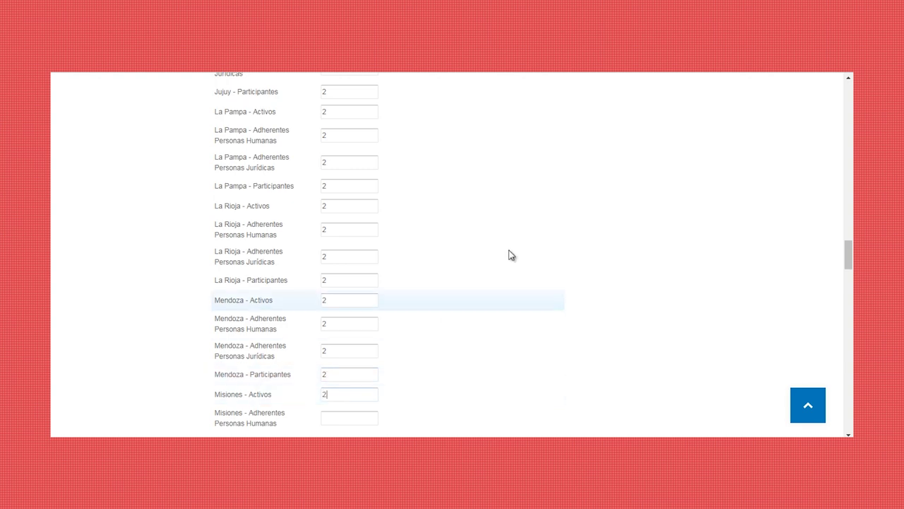
{"action": "scroll", "coordinate": [511, 254], "scroll_direction": "down", "scroll_amount": 3}
{"action": "left_click", "coordinate": [360, 185]}
{"action": "type", "text": "2"}
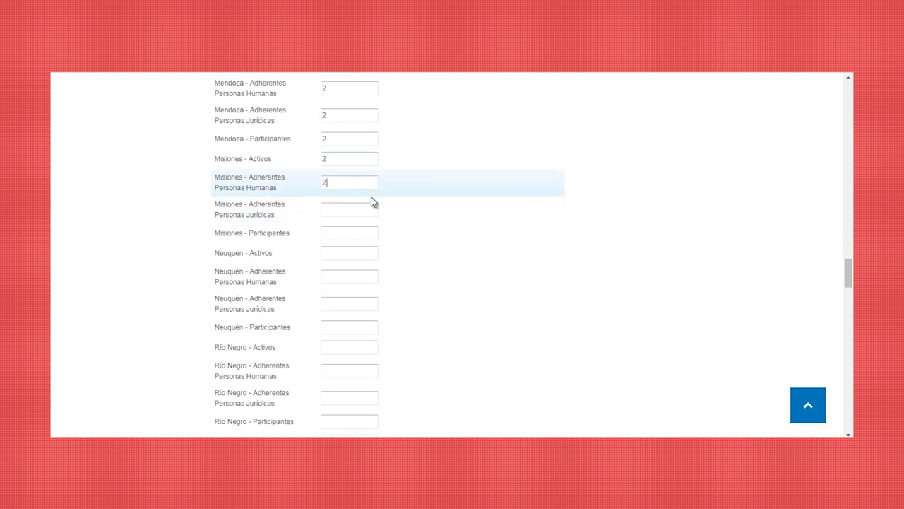
{"action": "left_click", "coordinate": [371, 207]}
{"action": "type", "text": "2"}
{"action": "left_click", "coordinate": [352, 234]}
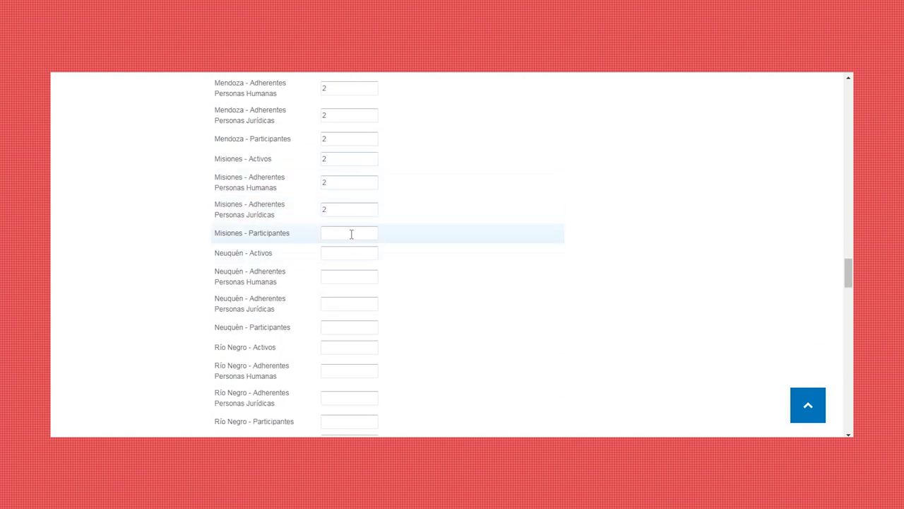
{"action": "type", "text": "2"}
- For Neuquén, enter 2 for Activos, both Adherentes categories and Participantes
{"action": "left_click", "coordinate": [349, 258]}
{"action": "type", "text": "2"}
{"action": "left_click", "coordinate": [347, 277]}
{"action": "type", "text": "2"}
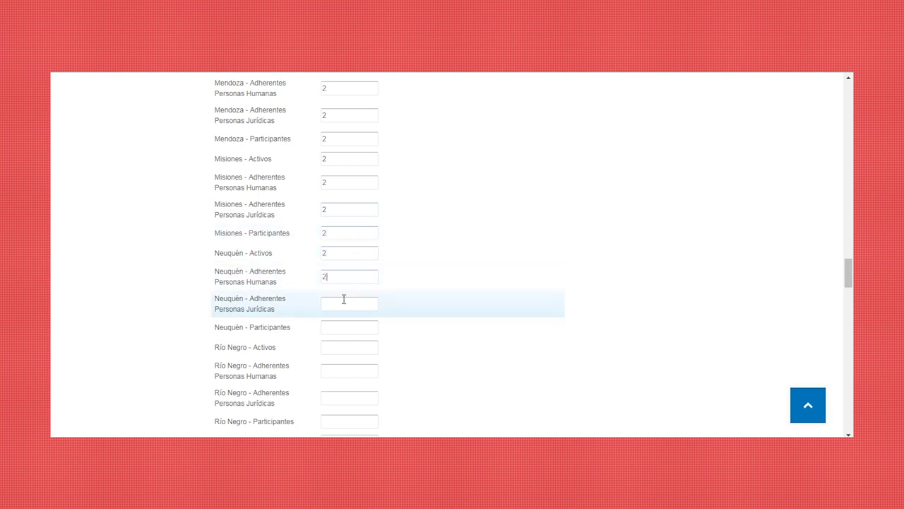
{"action": "left_click", "coordinate": [344, 309]}
{"action": "type", "text": "2"}
{"action": "left_click", "coordinate": [343, 327]}
{"action": "type", "text": "2"}
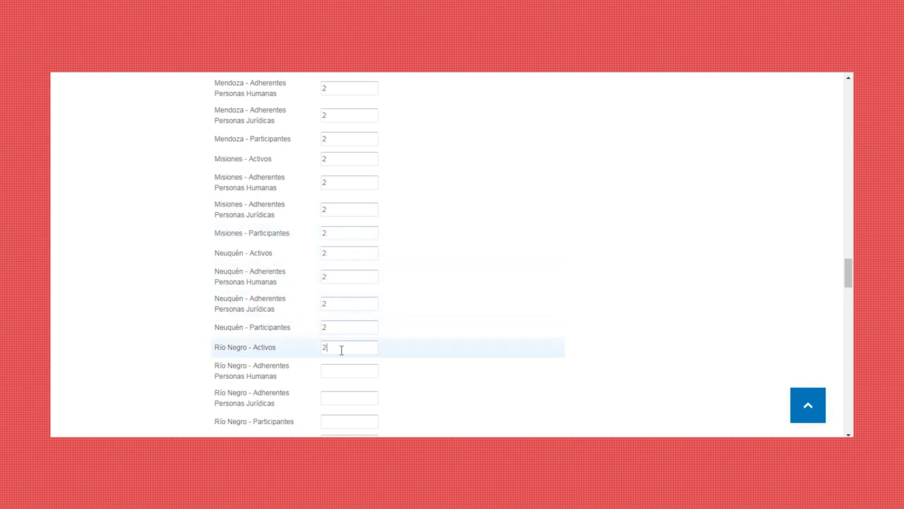
- For Río Negro, enter 2 for Activos, both Adherentes categories and Participantes
{"action": "left_click", "coordinate": [341, 350]}
{"action": "type", "text": "2"}
{"action": "left_click", "coordinate": [346, 369]}
{"action": "type", "text": "2"}
{"action": "left_click", "coordinate": [344, 396]}
{"action": "type", "text": "2"}
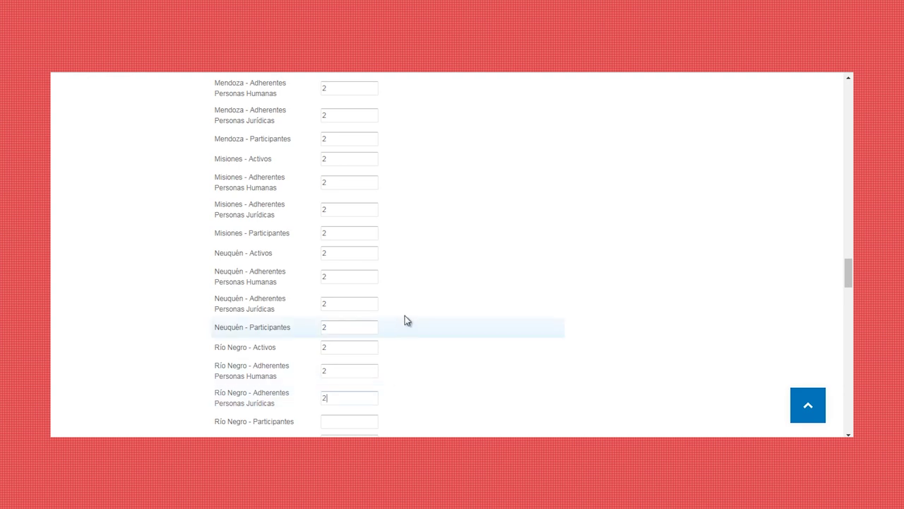
{"action": "scroll", "coordinate": [428, 272], "scroll_direction": "down", "scroll_amount": 4}
{"action": "left_click", "coordinate": [365, 127]}
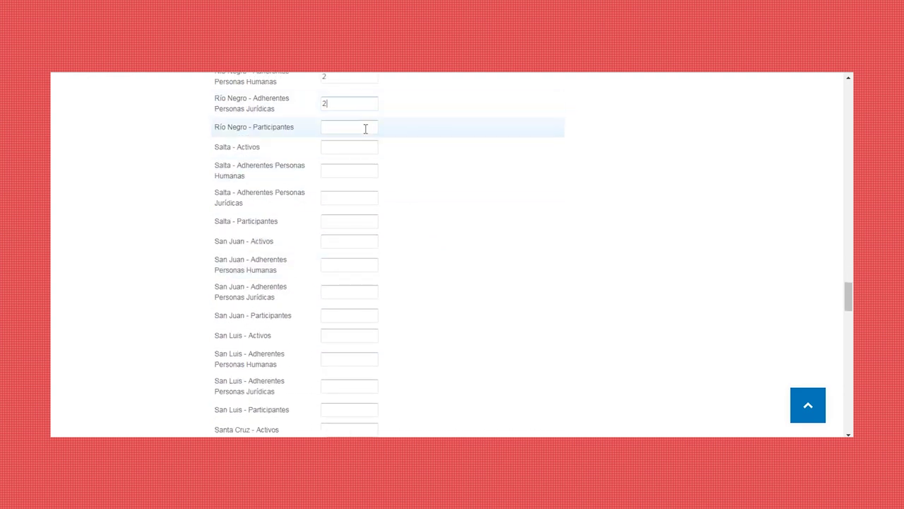
{"action": "type", "text": "2"}
- For Salta, enter 2 for Activos, both Adherentes categories and Participantes
{"action": "left_click", "coordinate": [358, 146]}
{"action": "type", "text": "2"}
{"action": "left_click", "coordinate": [355, 171]}
{"action": "type", "text": "2"}
{"action": "left_click", "coordinate": [349, 198]}
{"action": "type", "text": "2"}
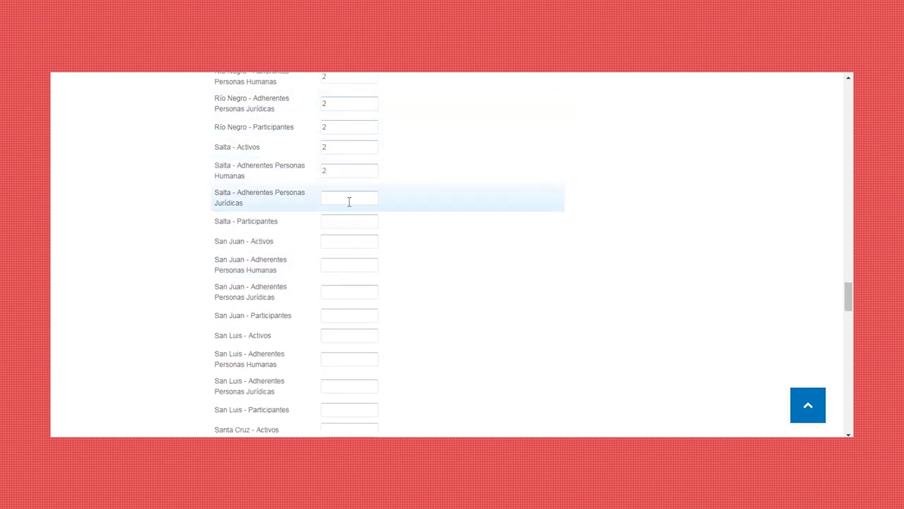
{"action": "left_click", "coordinate": [347, 221]}
{"action": "type", "text": "2"}
- For San Juan, enter 2 for Activos, both Adherentes categories and Participantes
{"action": "left_click", "coordinate": [344, 250]}
{"action": "type", "text": "2"}
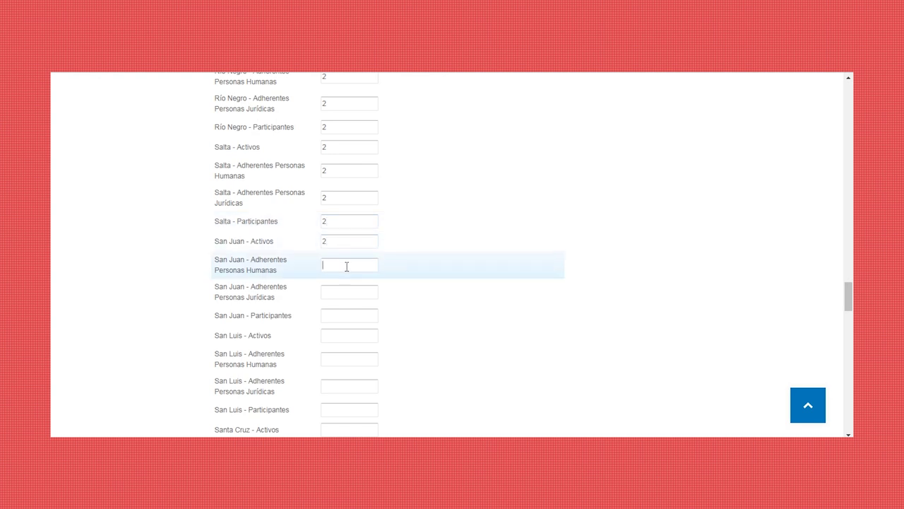
{"action": "left_click", "coordinate": [345, 264]}
{"action": "type", "text": "22"}
{"action": "left_click", "coordinate": [338, 314]}
{"action": "type", "text": "2"}
- For San Luis, enter 2 for Activos, both Adherentes categories and Participantes
{"action": "left_click", "coordinate": [335, 334]}
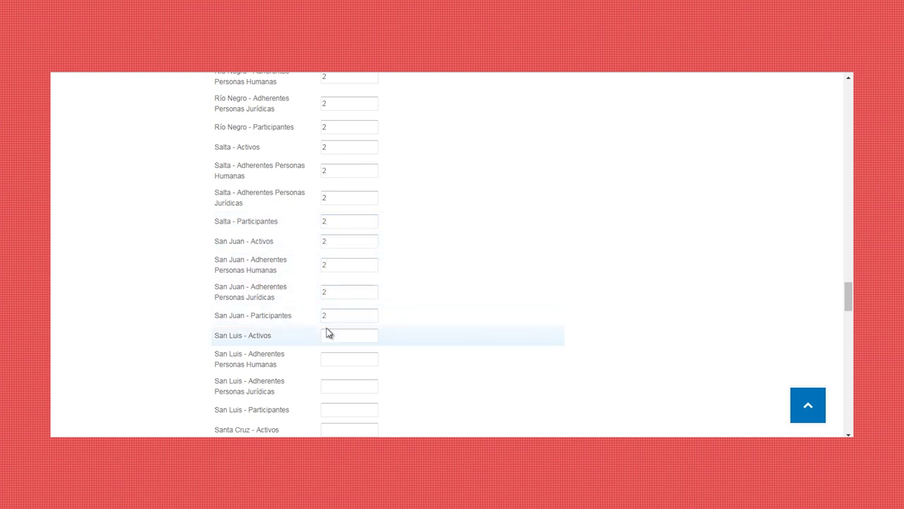
{"action": "type", "text": "2"}
{"action": "left_click", "coordinate": [337, 357]}
{"action": "type", "text": "2"}
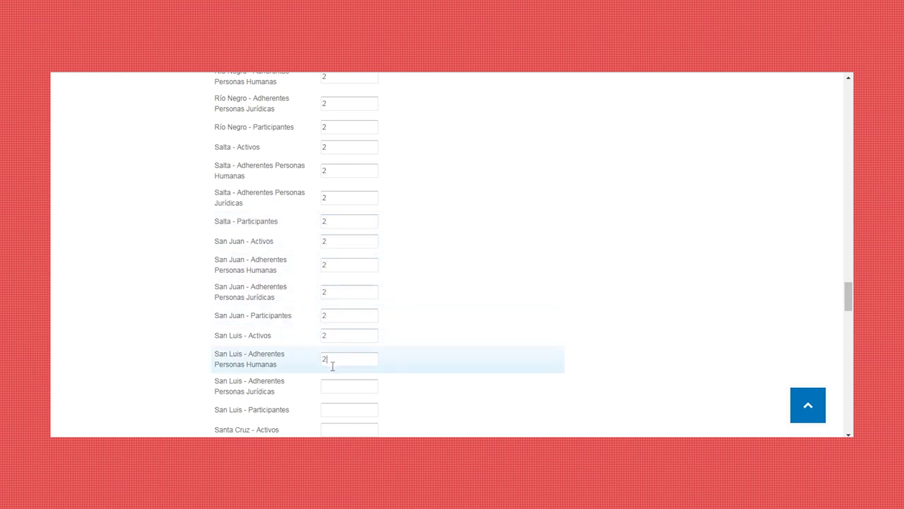
{"action": "left_click", "coordinate": [329, 382]}
{"action": "type", "text": "2"}
{"action": "left_click", "coordinate": [330, 404]}
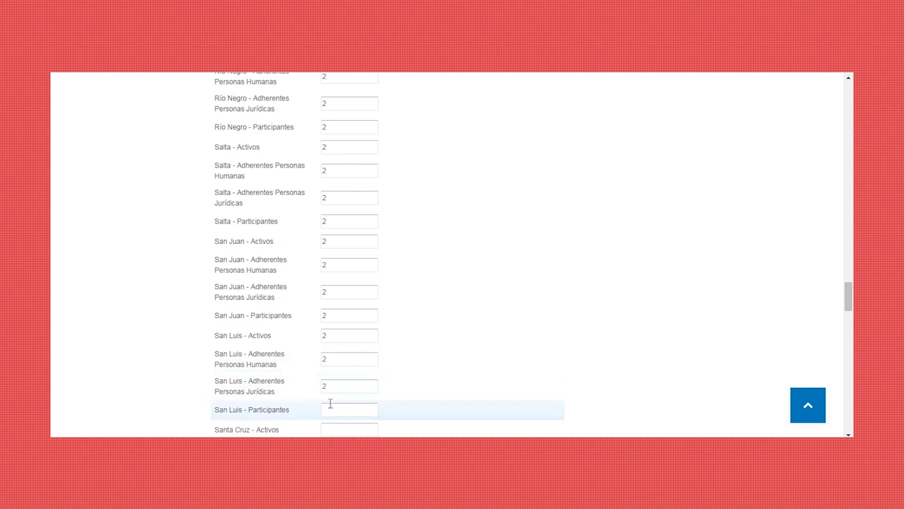
{"action": "type", "text": "2"}
- For Santa Cruz, enter 2 for Activos, both Adherentes categories and Participantes
{"action": "scroll", "coordinate": [450, 181], "scroll_direction": "down", "scroll_amount": 2}
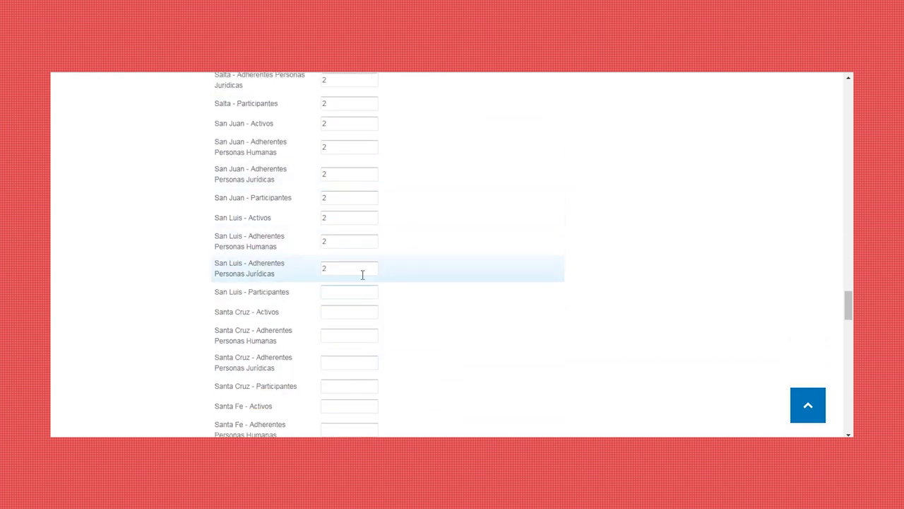
{"action": "left_click", "coordinate": [349, 312]}
{"action": "type", "text": "2"}
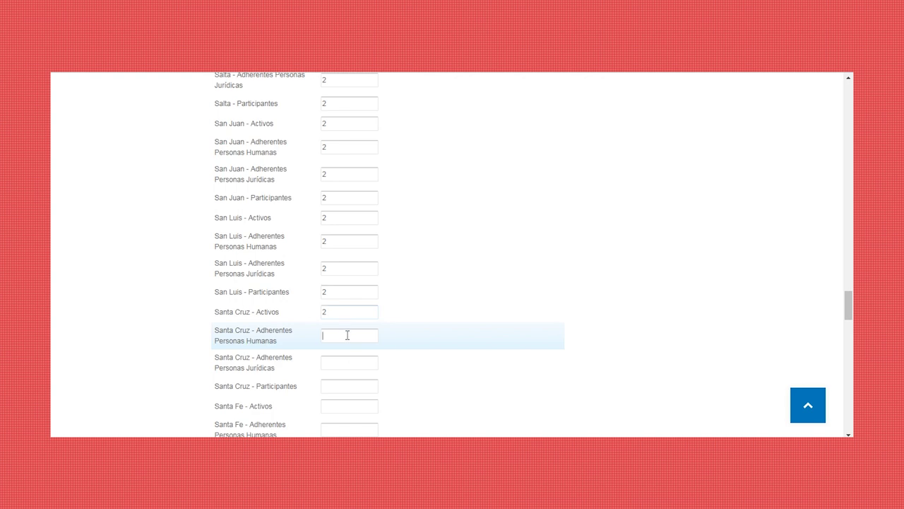
{"action": "type", "text": "2"}
{"action": "left_click", "coordinate": [333, 360]}
{"action": "type", "text": "2"}
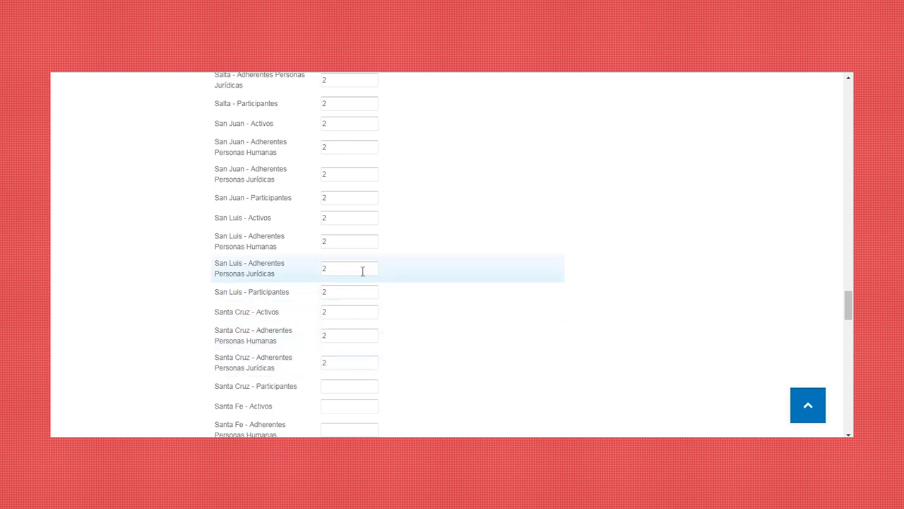
{"action": "scroll", "coordinate": [362, 271], "scroll_direction": "down", "scroll_amount": 3}
{"action": "left_click", "coordinate": [356, 209]}
{"action": "type", "text": "2"}
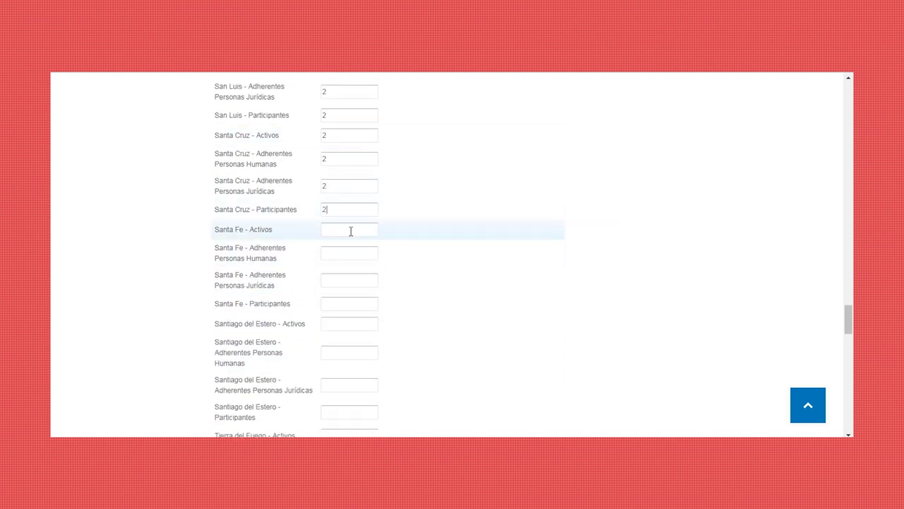
- For Santa Fe, enter 2 for Activos, both Adherentes categories and Participantes
{"action": "left_click", "coordinate": [351, 230]}
{"action": "type", "text": "2"}
{"action": "left_click", "coordinate": [349, 256]}
{"action": "type", "text": "2"}
{"action": "left_click", "coordinate": [347, 281]}
{"action": "type", "text": "2"}
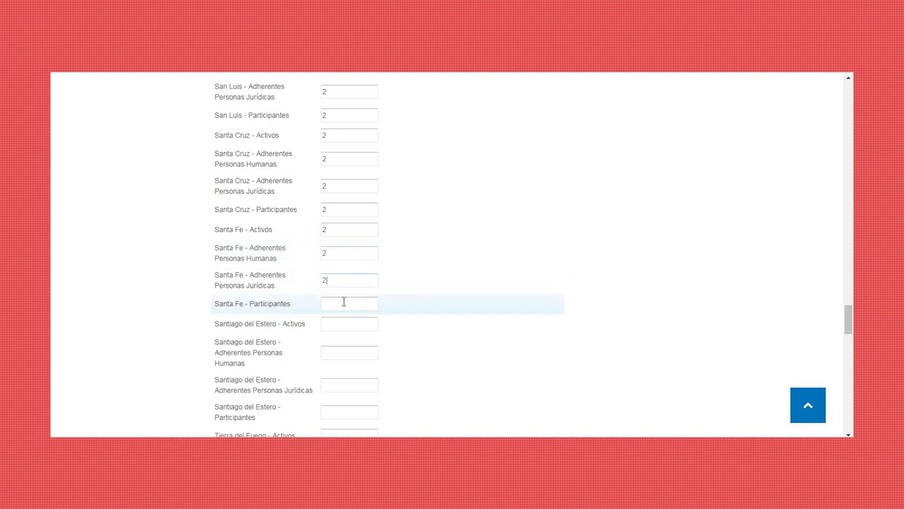
{"action": "left_click", "coordinate": [342, 305]}
{"action": "type", "text": "2"}
- For Santiago del Estero, enter 2 for Activos, both Adherentes categories and Participantes
{"action": "left_click", "coordinate": [331, 323]}
{"action": "type", "text": "2"}
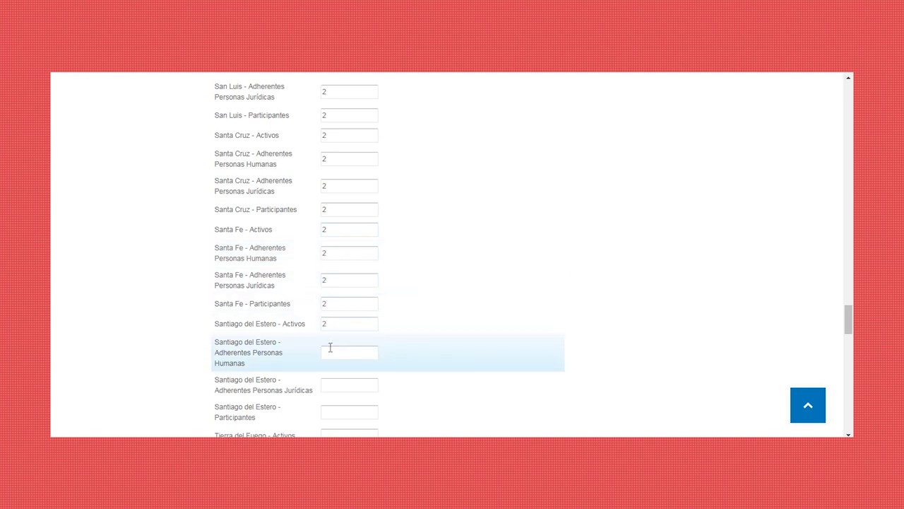
{"action": "left_click", "coordinate": [332, 346]}
{"action": "type", "text": "2"}
{"action": "left_click", "coordinate": [335, 390]}
{"action": "type", "text": "2"}
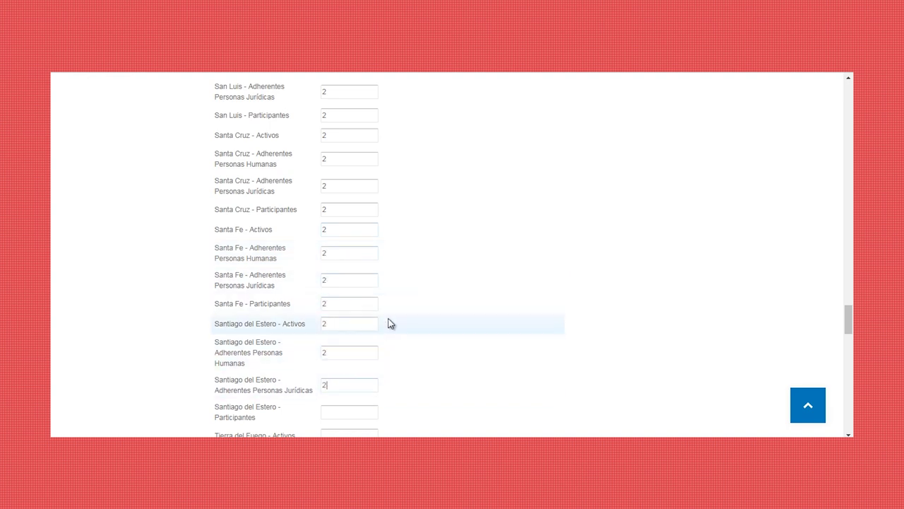
{"action": "scroll", "coordinate": [390, 323], "scroll_direction": "down", "scroll_amount": 3}
{"action": "left_click", "coordinate": [354, 230]}
{"action": "type", "text": "2"}
- For Tierra del Fuego, enter 2 for Activos, both Adherentes categories and Participantes
{"action": "left_click", "coordinate": [347, 260]}
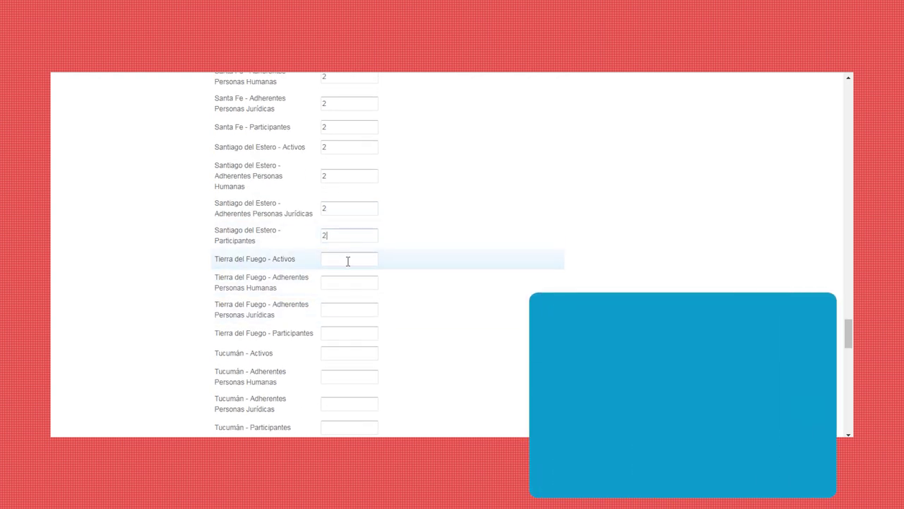
{"action": "type", "text": "2"}
{"action": "left_click", "coordinate": [337, 285]}
{"action": "type", "text": "2"}
{"action": "left_click", "coordinate": [329, 311]}
{"action": "type", "text": "2"}
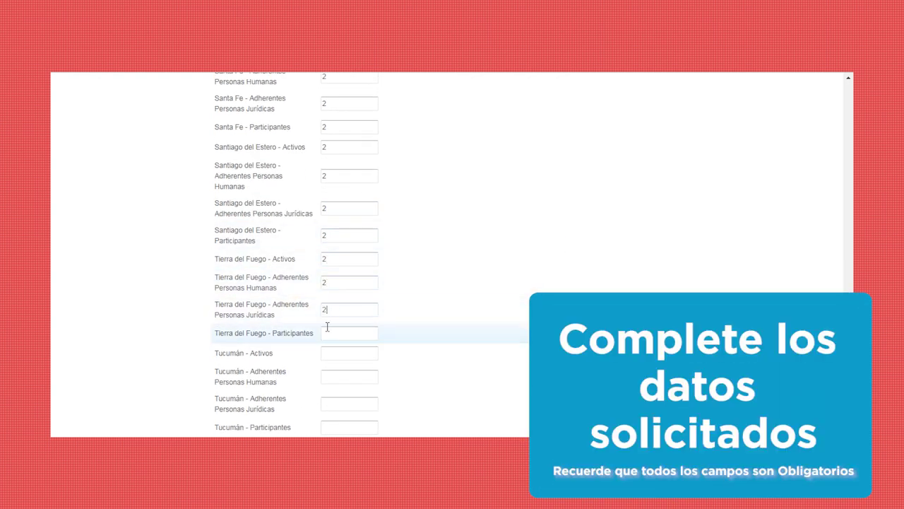
{"action": "type", "text": "2"}
- For Tucumán, enter 2 for Activos, both Adherentes categories and Participantes
{"action": "left_click", "coordinate": [331, 354]}
{"action": "type", "text": "2"}
{"action": "left_click", "coordinate": [337, 376]}
{"action": "type", "text": "2"}
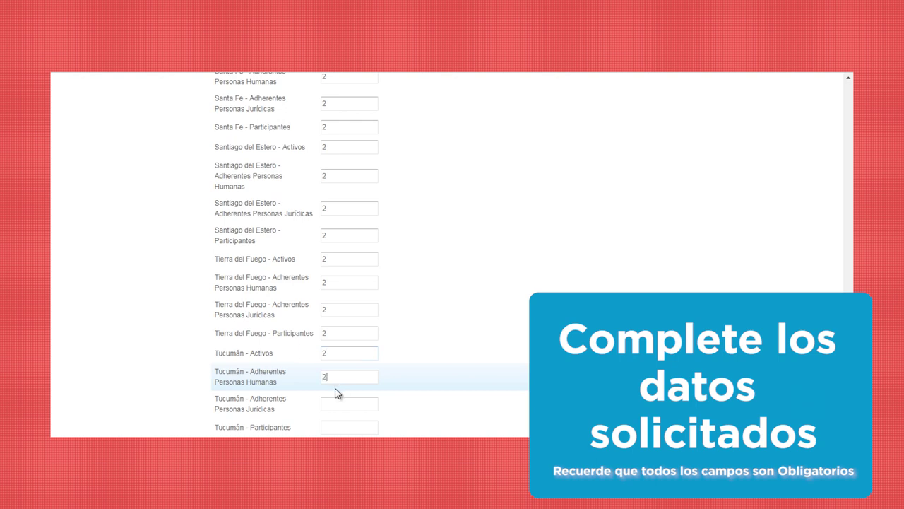
{"action": "left_click", "coordinate": [335, 397]}
{"action": "type", "text": "2"}
{"action": "scroll", "coordinate": [334, 394], "scroll_direction": "down", "scroll_amount": 4}
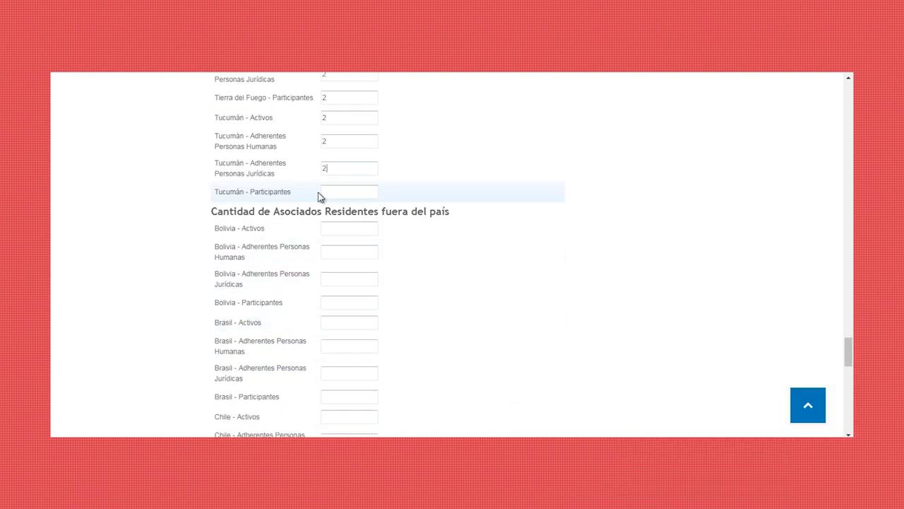
{"action": "type", "text": "2"}
- For associates residing in Bolivia, enter 0 for Activos, 0 for Adherentes Personas Humanas, 1 for Adherentes Personas Jurídicas and 5 for Participantes
{"action": "left_click", "coordinate": [344, 226]}
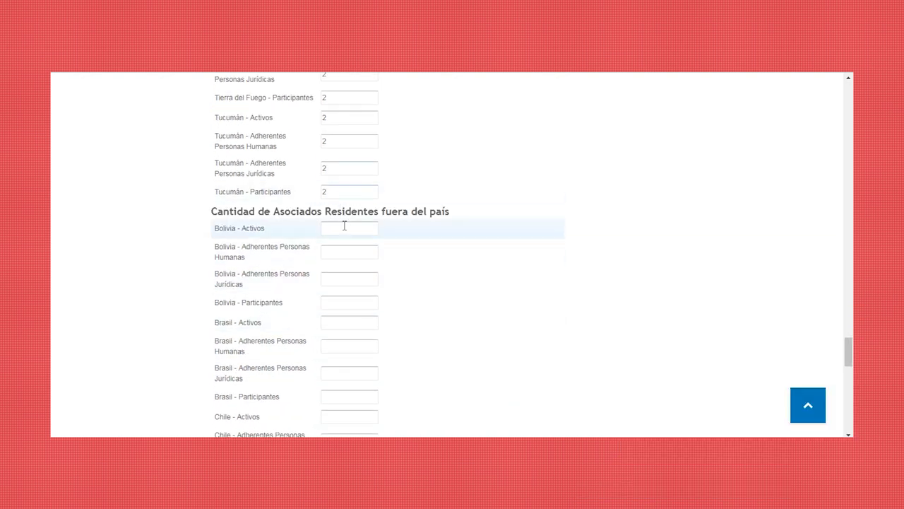
{"action": "type", "text": "0"}
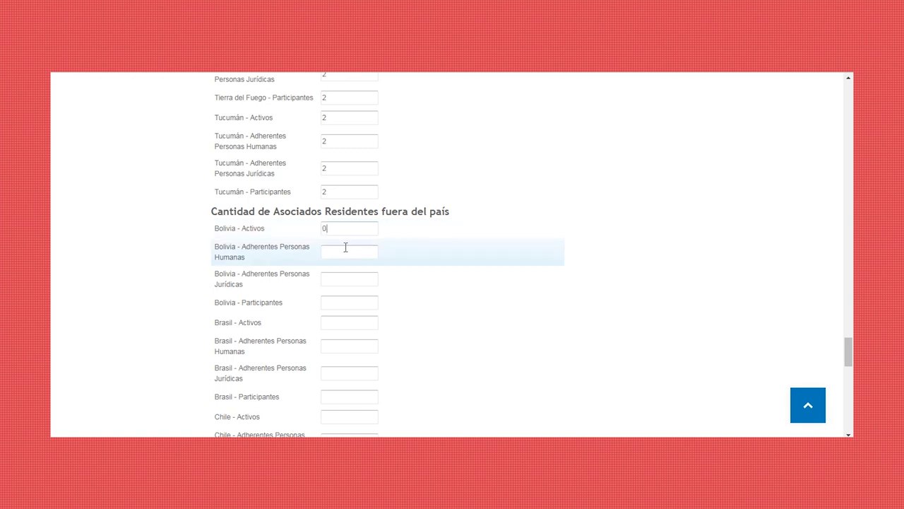
{"action": "left_click", "coordinate": [353, 280]}
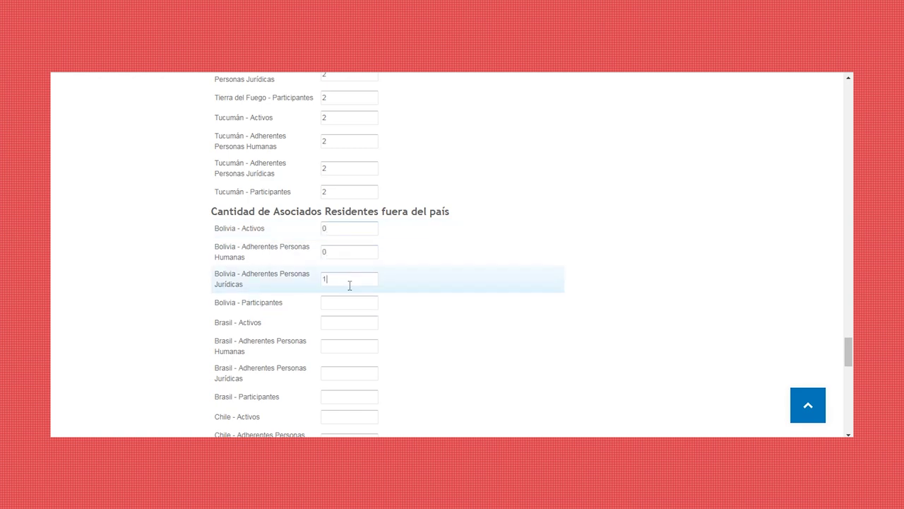
{"action": "left_click", "coordinate": [358, 301]}
{"action": "type", "text": "5"}
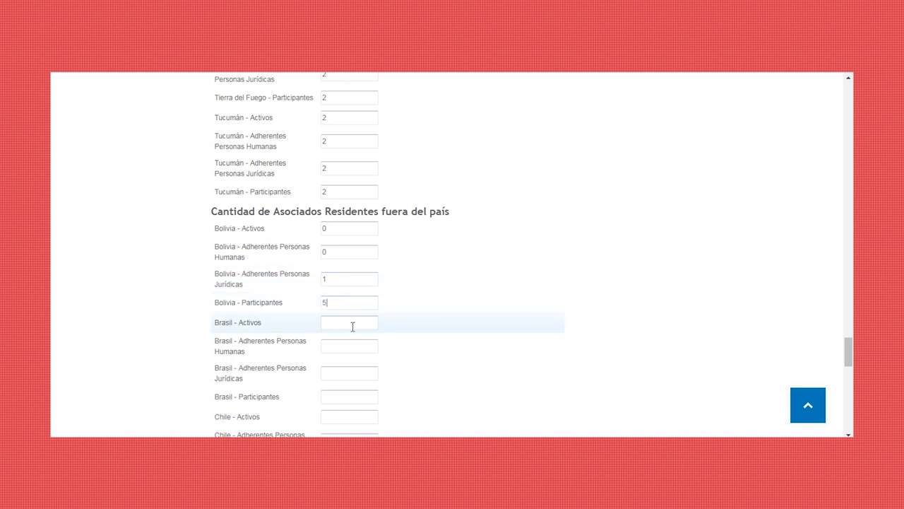
- For Brasil, enter 5 for Activos and Adherentes Personas Humanas, and 0 for Adherentes Personas Jurídicas and Participantes
{"action": "left_click", "coordinate": [353, 326]}
{"action": "type", "text": "5"}
{"action": "left_click", "coordinate": [357, 344]}
{"action": "type", "text": "5"}
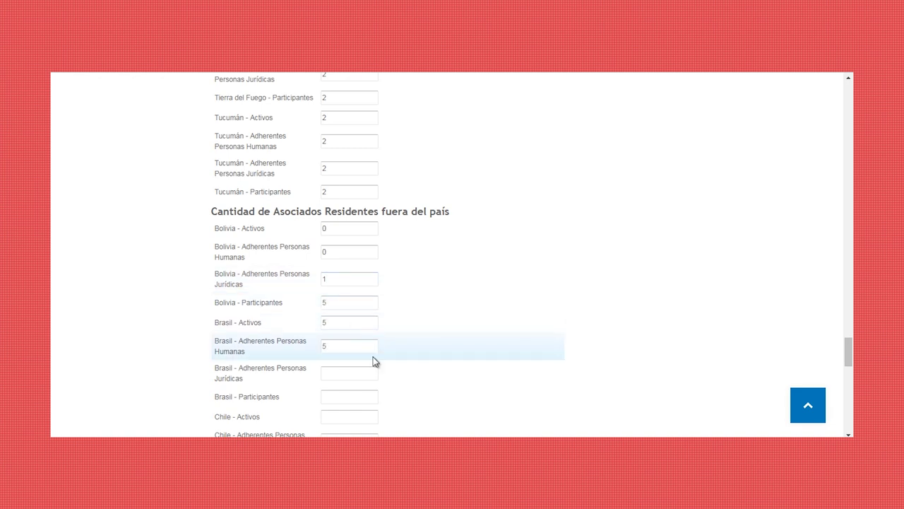
{"action": "left_click", "coordinate": [373, 369]}
{"action": "type", "text": "0"}
{"action": "left_click", "coordinate": [349, 398]}
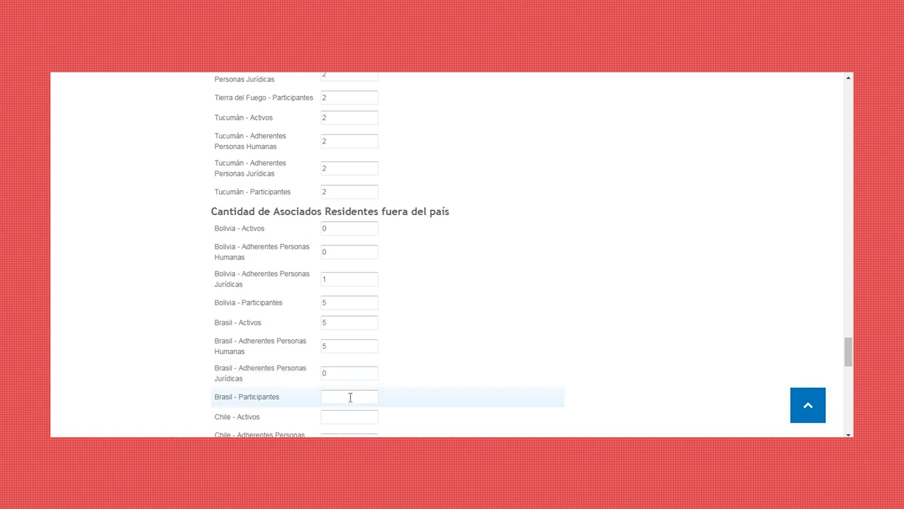
{"action": "type", "text": "0"}
- For Chile, enter 0 for Activos, both Adherentes categories and Participantes
{"action": "left_click", "coordinate": [342, 420]}
{"action": "type", "text": "0"}
{"action": "scroll", "coordinate": [368, 313], "scroll_direction": "down", "scroll_amount": 1}
{"action": "scroll", "coordinate": [368, 314], "scroll_direction": "down", "scroll_amount": 2}
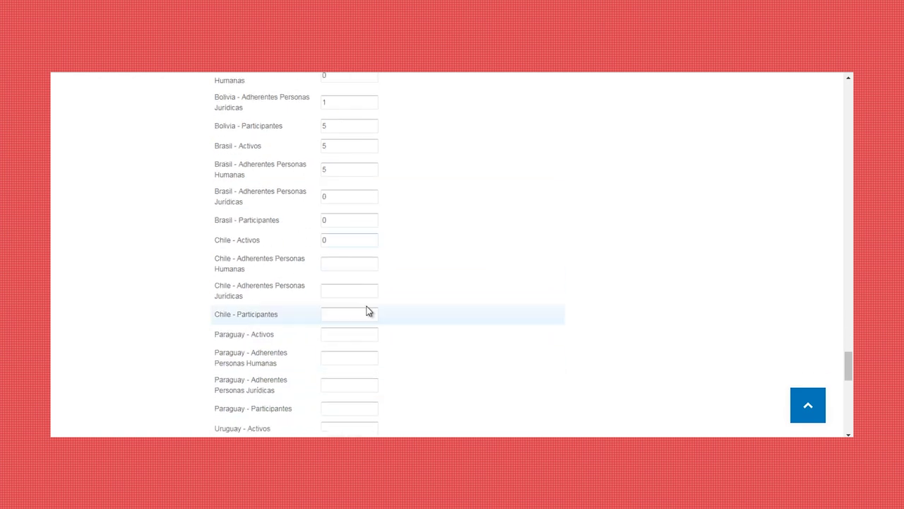
{"action": "left_click", "coordinate": [344, 264]}
{"action": "type", "text": "0"}
{"action": "left_click", "coordinate": [343, 294]}
{"action": "type", "text": "0"}
{"action": "left_click", "coordinate": [346, 318]}
{"action": "type", "text": "0"}
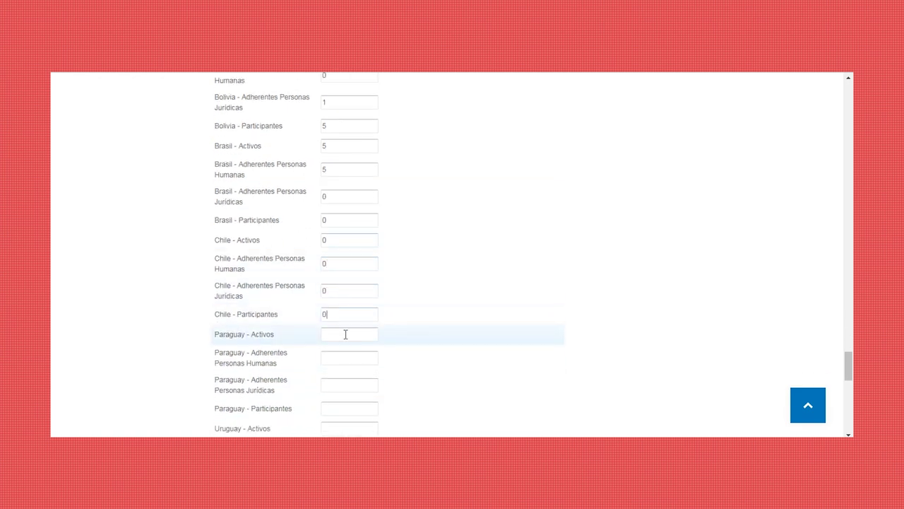
- For Paraguay, enter 0 for Activos, both Adherentes categories and Participantes, correcting the duplicated digit in Participantes
{"action": "left_click", "coordinate": [346, 334]}
{"action": "type", "text": "0"}
{"action": "left_click", "coordinate": [349, 356]}
{"action": "type", "text": "0"}
{"action": "left_click", "coordinate": [336, 387]}
{"action": "type", "text": "0"}
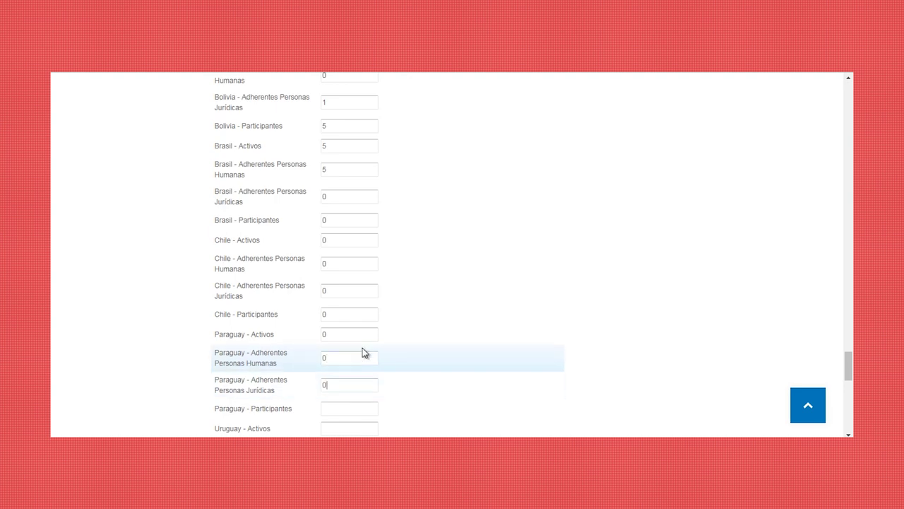
{"action": "scroll", "coordinate": [364, 346], "scroll_direction": "down", "scroll_amount": 3}
{"action": "left_click", "coordinate": [350, 234]}
{"action": "type", "text": "00"}
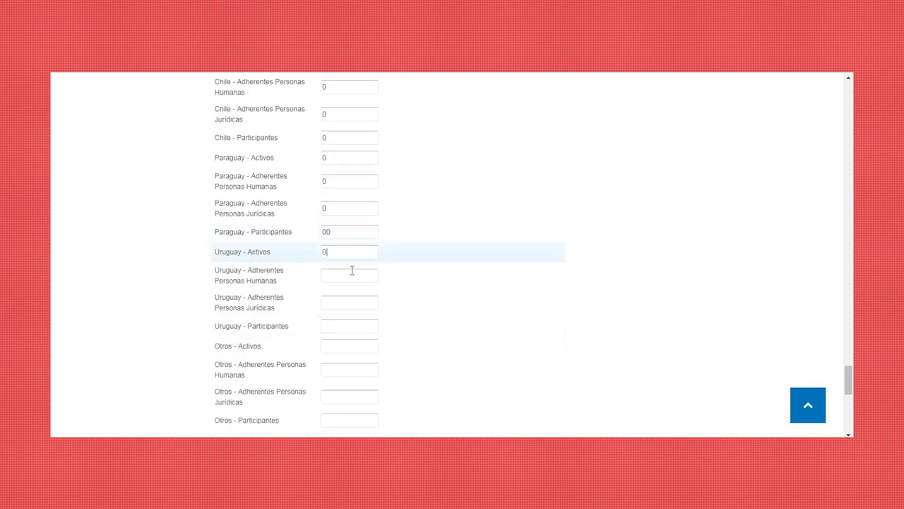
{"action": "left_click", "coordinate": [349, 275]}
{"action": "left_click", "coordinate": [337, 232]}
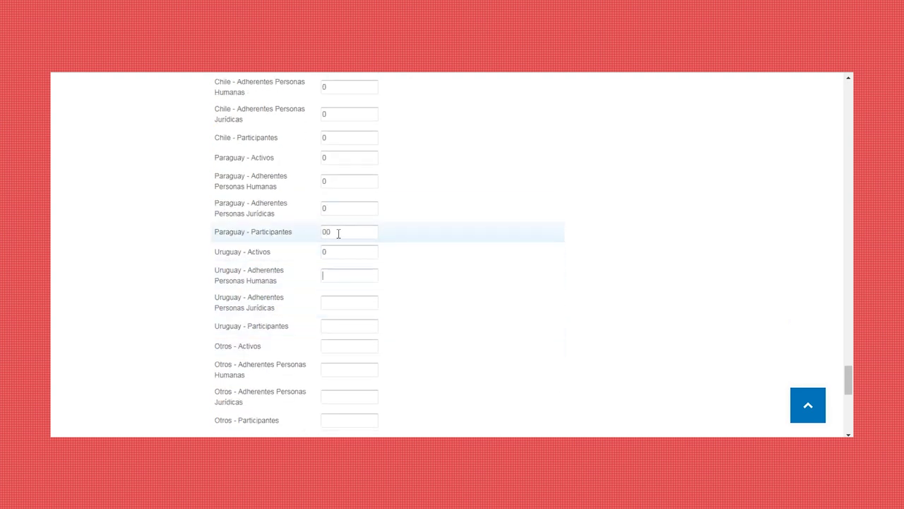
{"action": "key", "text": "BackSpace"}
- For Uruguay, enter 0 for Activos, both Adherentes categories and Participantes, dismissing the empty-field warning
{"action": "left_click", "coordinate": [337, 276]}
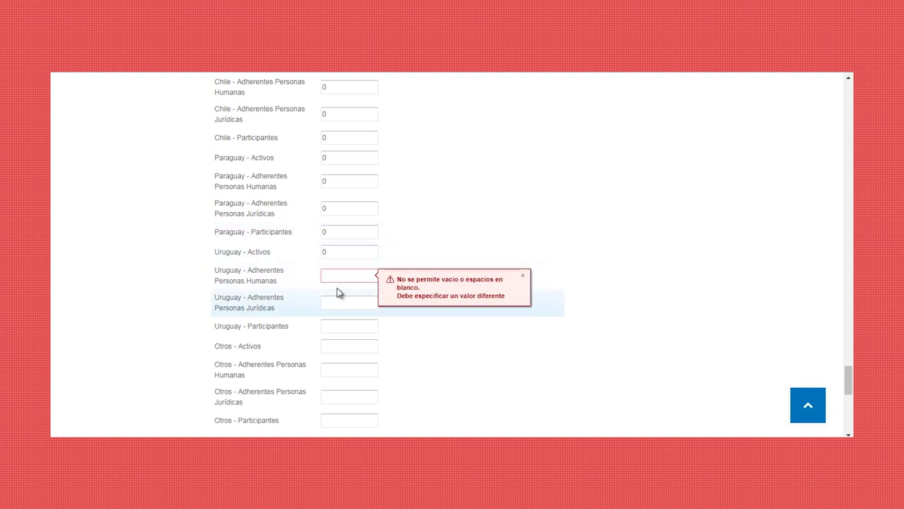
{"action": "left_click", "coordinate": [522, 275]}
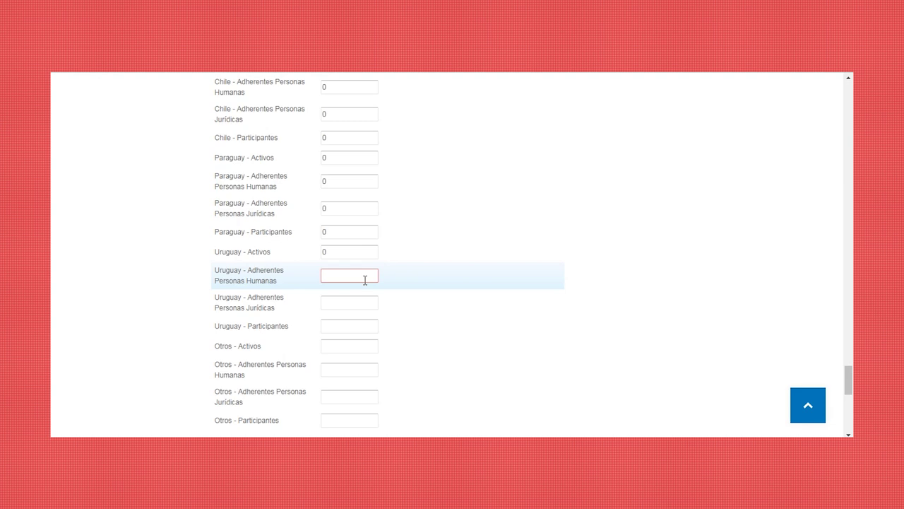
{"action": "left_click", "coordinate": [358, 303]}
{"action": "type", "text": "0"}
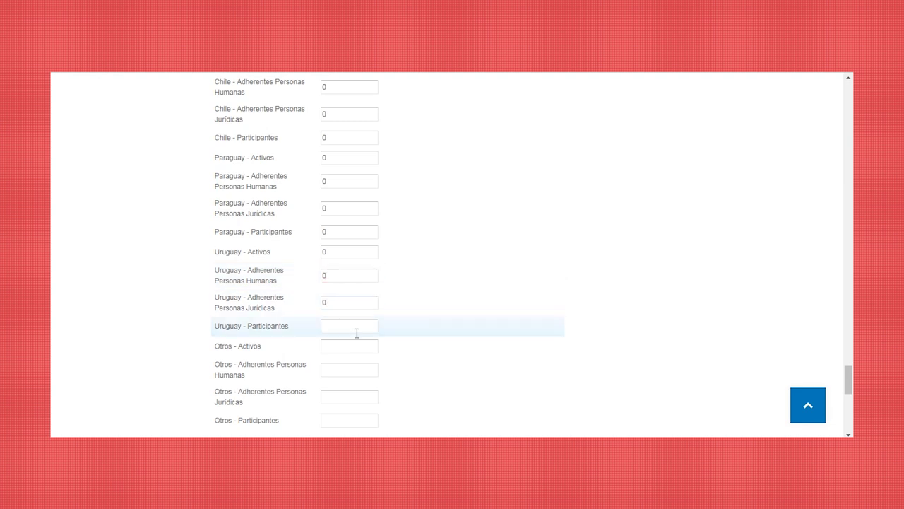
{"action": "type", "text": "0"}
- For Otros, enter 0 for Activos, both Adherentes categories and Participantes, and save the Asociados form
{"action": "left_click", "coordinate": [354, 347]}
{"action": "type", "text": "0"}
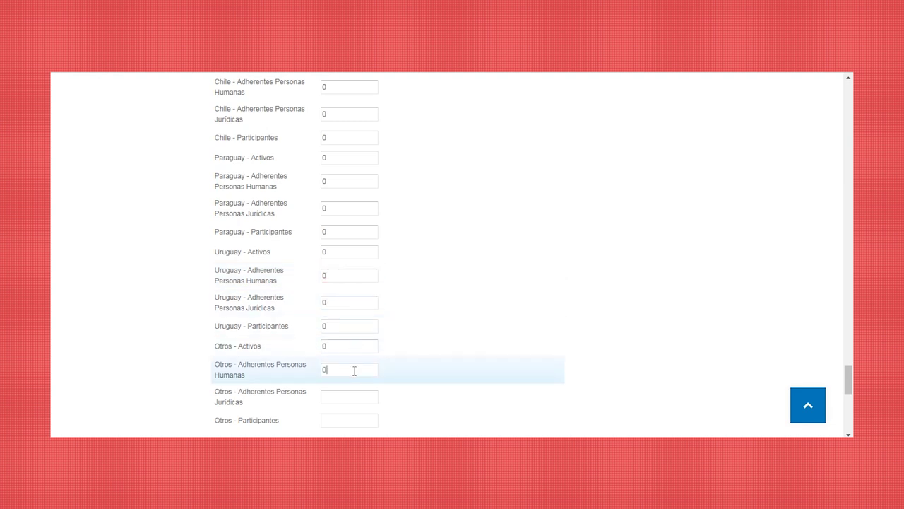
{"action": "left_click", "coordinate": [349, 400]}
{"action": "type", "text": "0"}
{"action": "scroll", "coordinate": [393, 212], "scroll_direction": "down", "scroll_amount": 3}
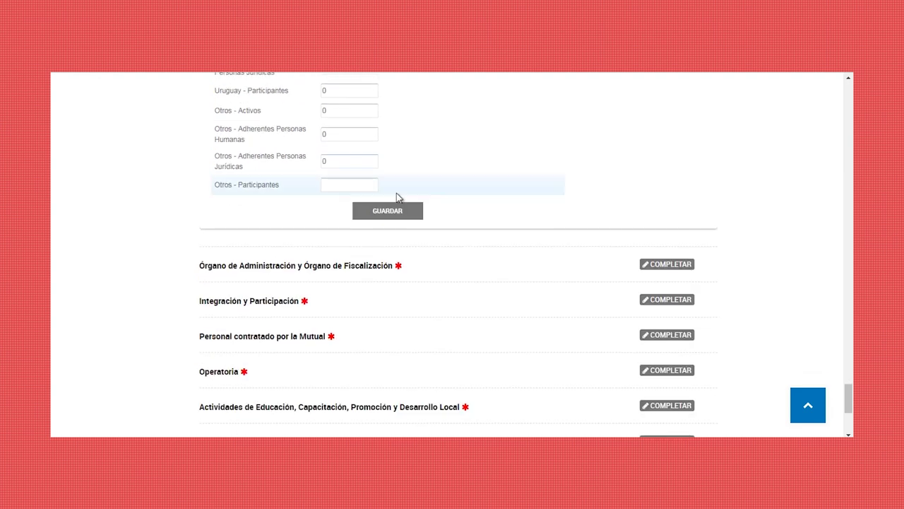
{"action": "left_click", "coordinate": [345, 181]}
{"action": "type", "text": "0"}
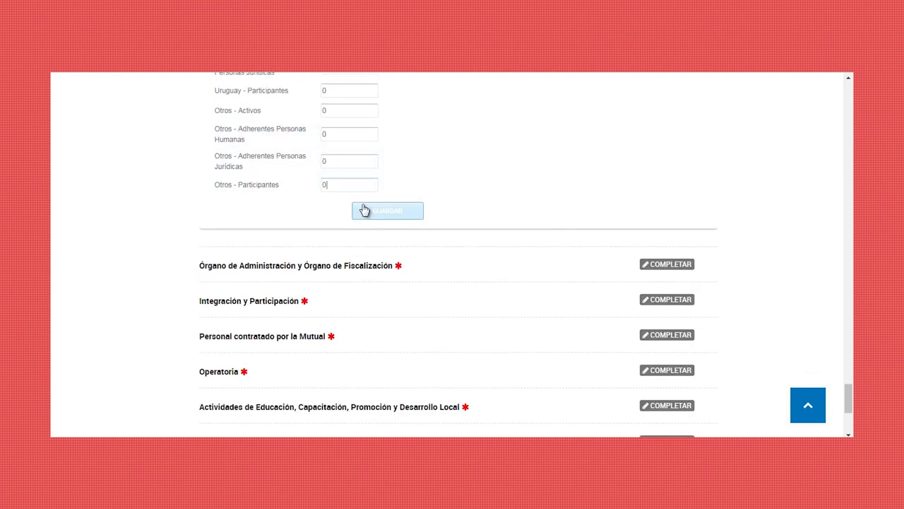
{"action": "left_click", "coordinate": [368, 214]}
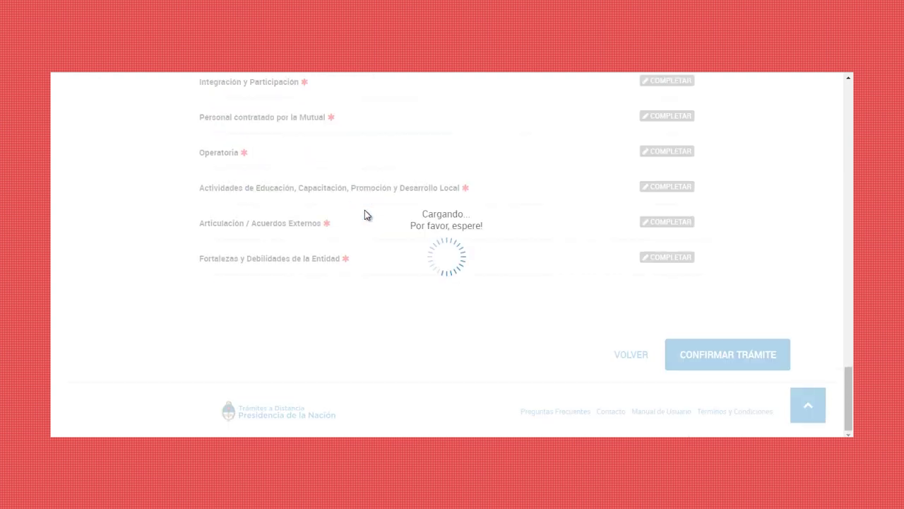
- Open the Órgano de Administración y Órgano de Fiscalización form and enter 4 Mujeres and 4 Varones as Consejeros titulares
{"action": "left_click", "coordinate": [669, 222]}
{"action": "scroll", "coordinate": [671, 222], "scroll_direction": "down", "scroll_amount": 3}
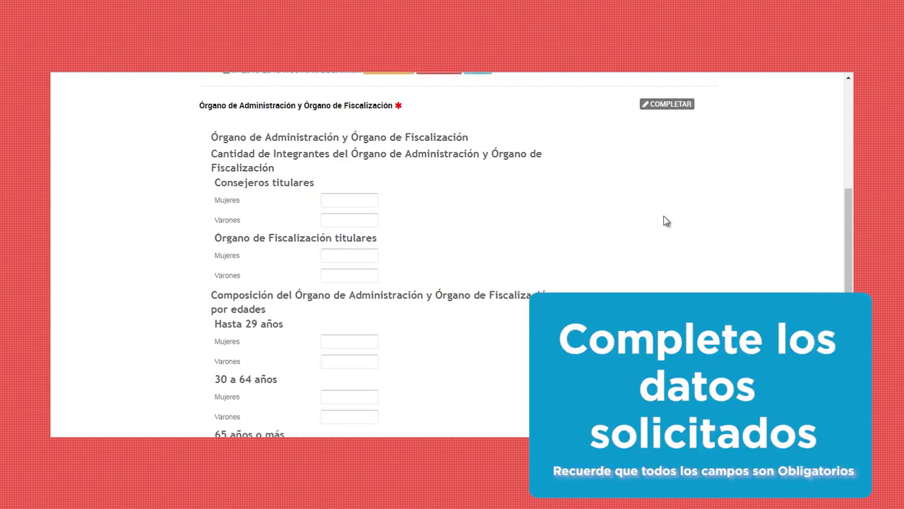
{"action": "type", "text": "4"}
{"action": "left_click", "coordinate": [358, 219]}
{"action": "type", "text": "4"}
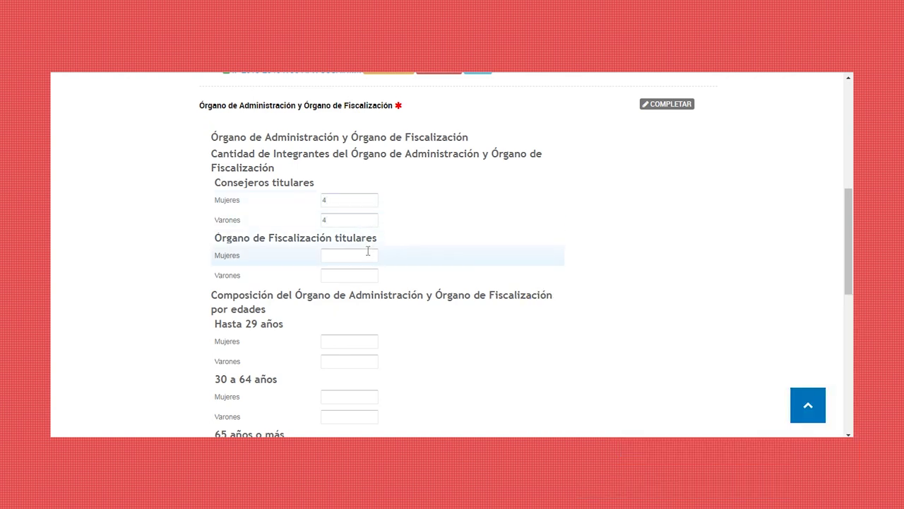
- Enter 3 Mujeres and 3 Varones for Órgano de Fiscalización titulares
{"action": "left_click", "coordinate": [361, 261]}
{"action": "type", "text": "3"}
{"action": "left_click", "coordinate": [361, 275]}
{"action": "type", "text": "3"}
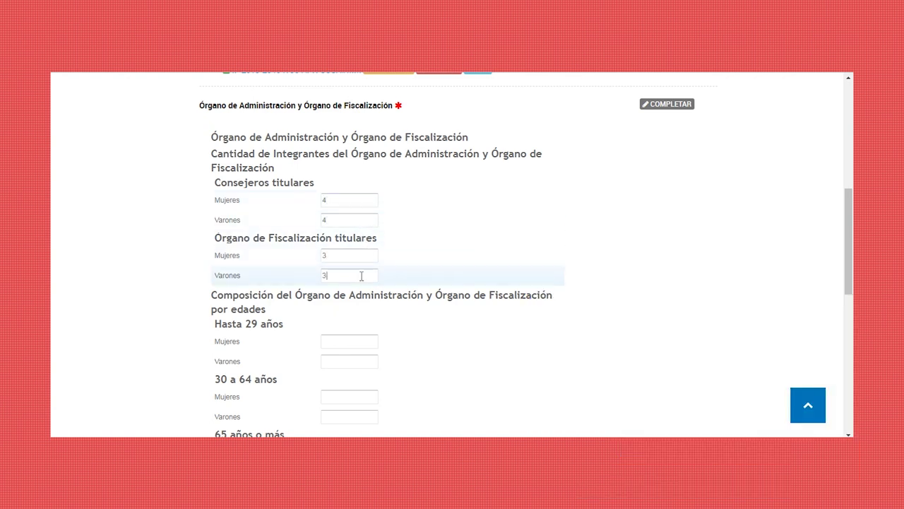
- In the composition by age, enter 1 Mujeres and 1 Varones for both Hasta 29 años and 30 a 64 años
{"action": "left_click", "coordinate": [353, 341]}
{"action": "type", "text": "1"}
{"action": "left_click", "coordinate": [343, 361]}
{"action": "type", "text": "1"}
{"action": "left_click", "coordinate": [331, 398]}
{"action": "type", "text": "1"}
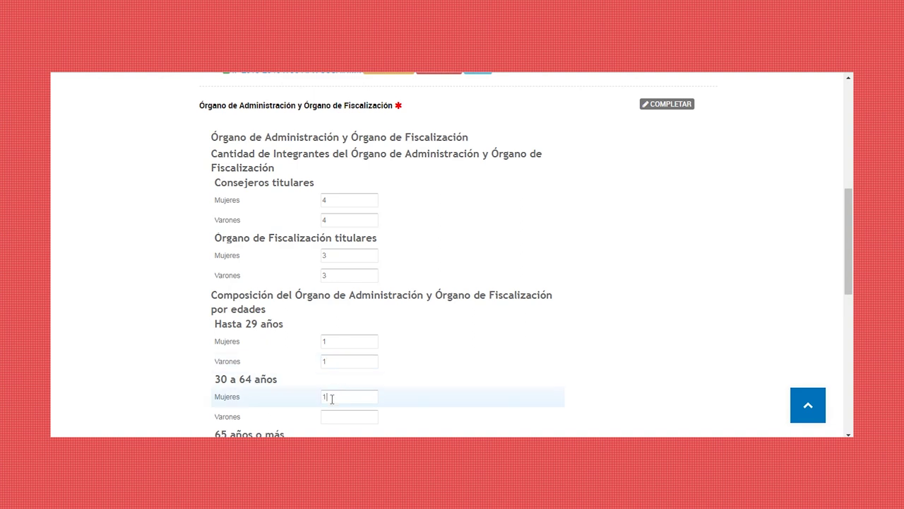
{"action": "left_click", "coordinate": [329, 417]}
{"action": "type", "text": "1"}
{"action": "scroll", "coordinate": [444, 371], "scroll_direction": "down", "scroll_amount": 1}
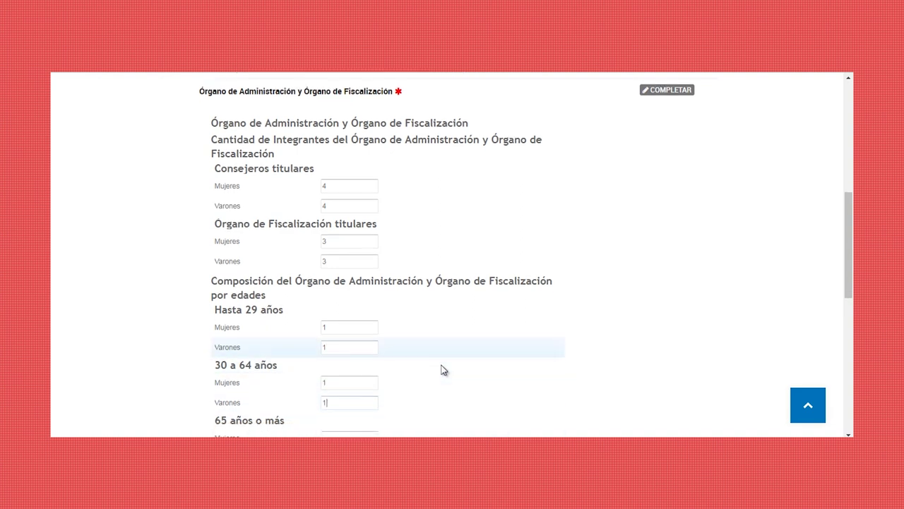
- Enter 2 Mujeres and 2 Varones for 65 años o más and save the Órgano de Administración y Órgano de Fiscalización form
{"action": "scroll", "coordinate": [444, 371], "scroll_direction": "down", "scroll_amount": 3}
{"action": "type", "text": "2"}
{"action": "left_click", "coordinate": [333, 354]}
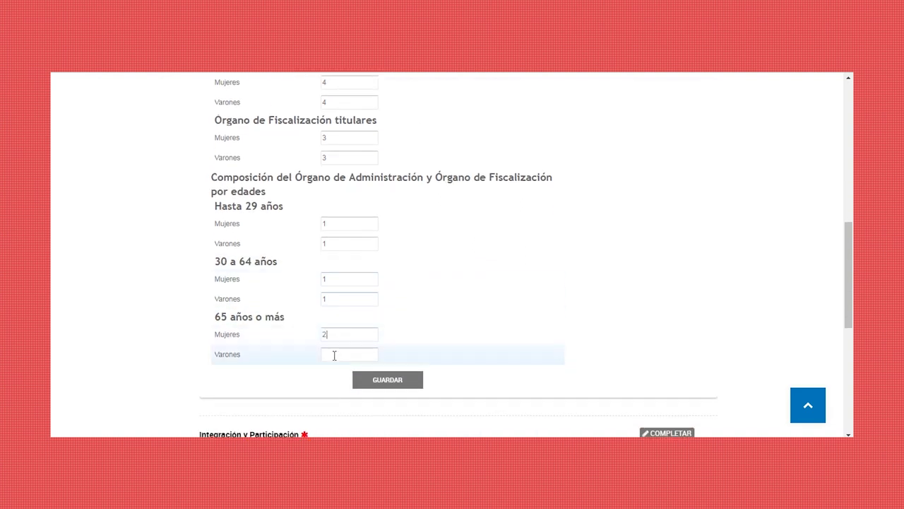
{"action": "type", "text": "2"}
{"action": "left_click", "coordinate": [380, 386]}
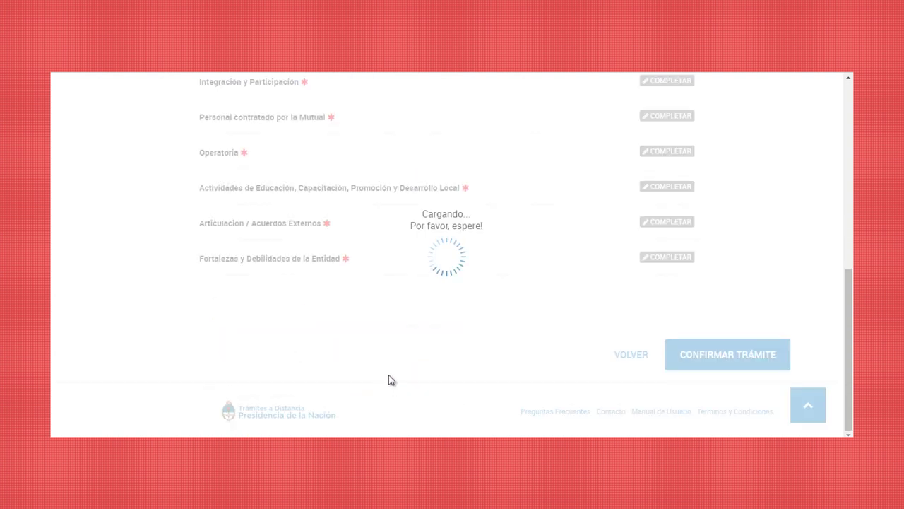
- In the Integración y Participación form, set Asociada a Mutual de grado superior to Sí and select Federación with its matrícula number
{"action": "scroll", "coordinate": [562, 338], "scroll_direction": "up", "scroll_amount": 2}
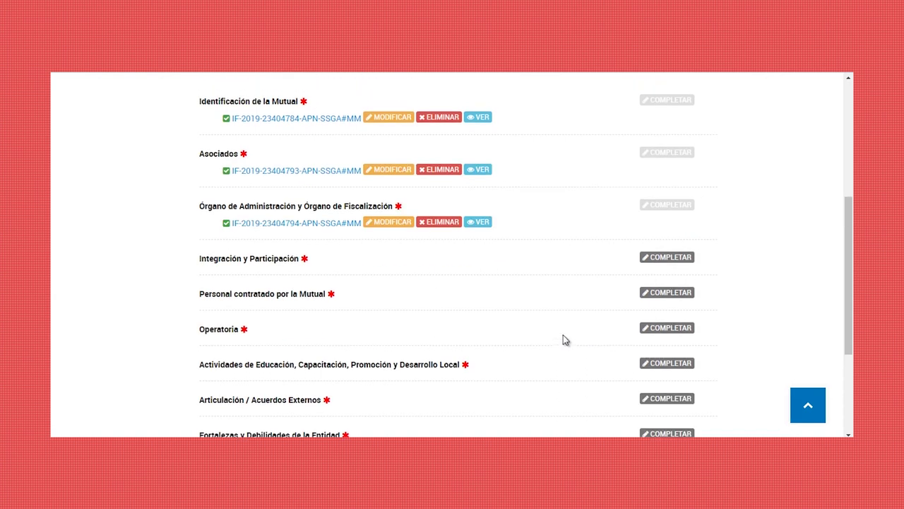
{"action": "left_click", "coordinate": [668, 260]}
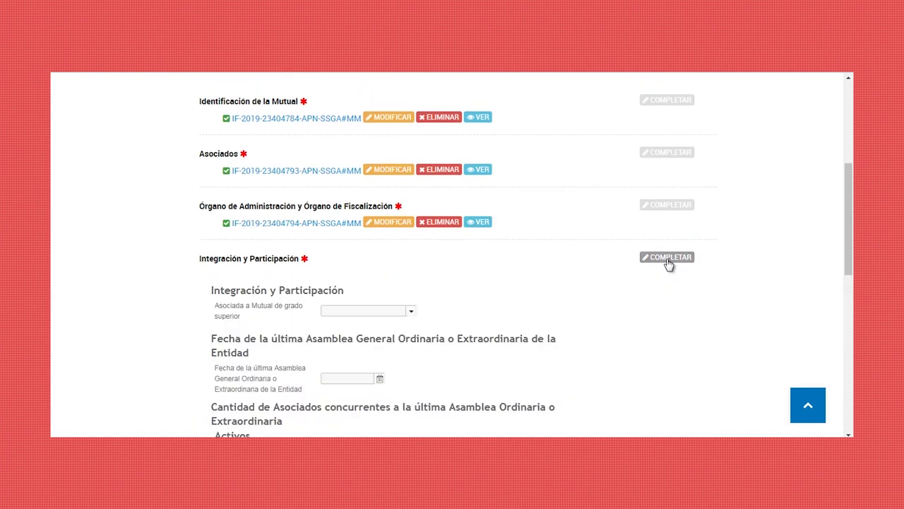
{"action": "scroll", "coordinate": [535, 297], "scroll_direction": "down", "scroll_amount": 2}
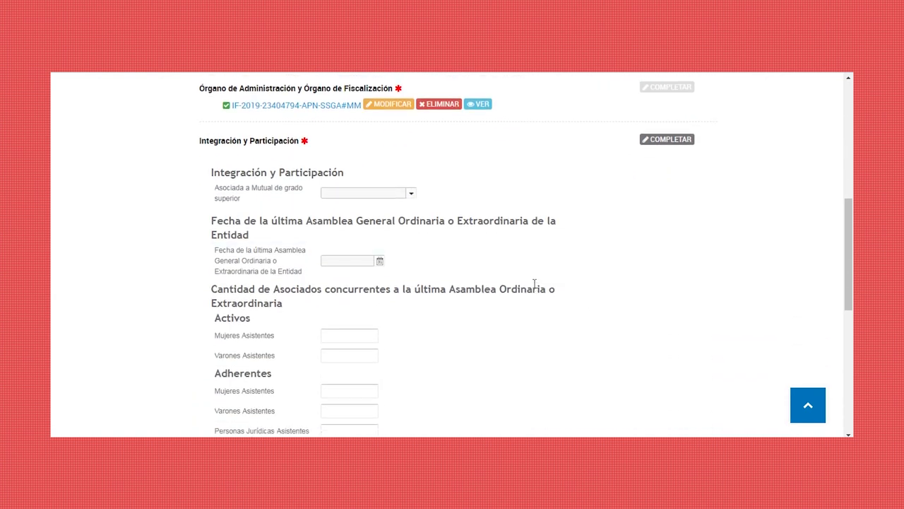
{"action": "scroll", "coordinate": [533, 283], "scroll_direction": "down", "scroll_amount": 1}
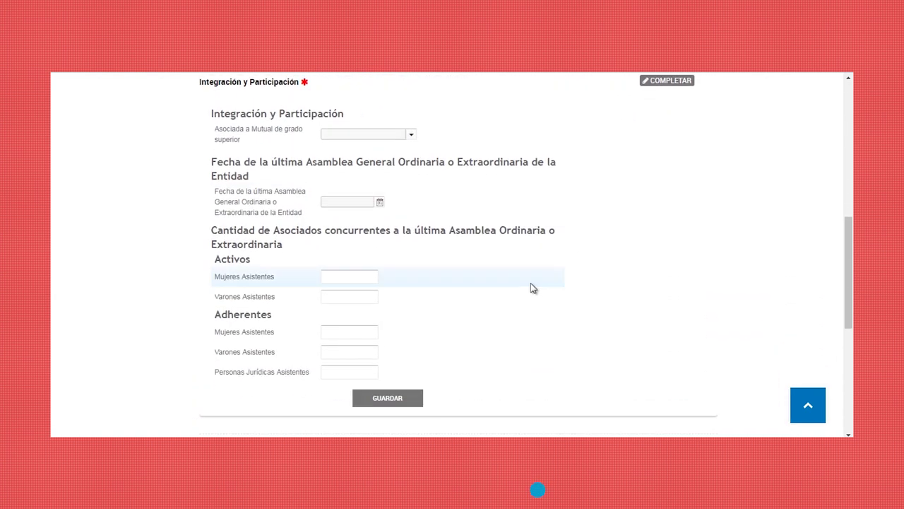
{"action": "left_click", "coordinate": [411, 135]}
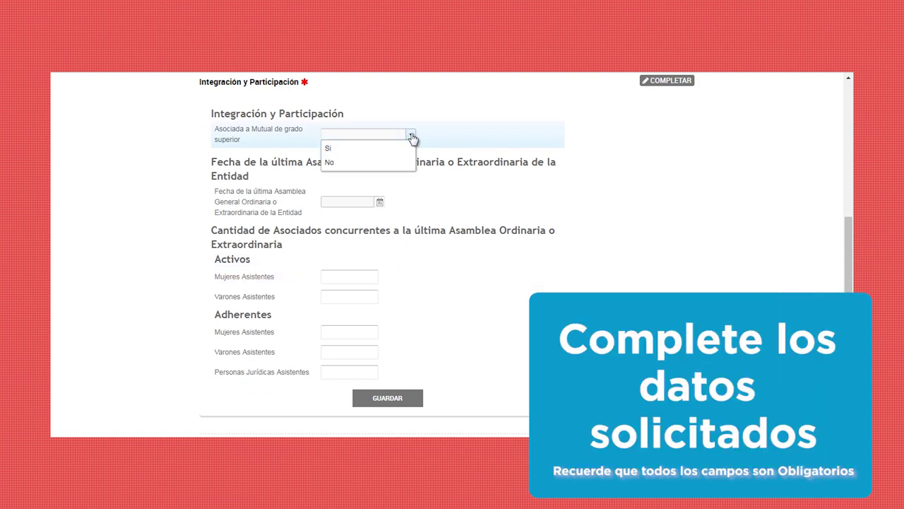
{"action": "left_click", "coordinate": [409, 149]}
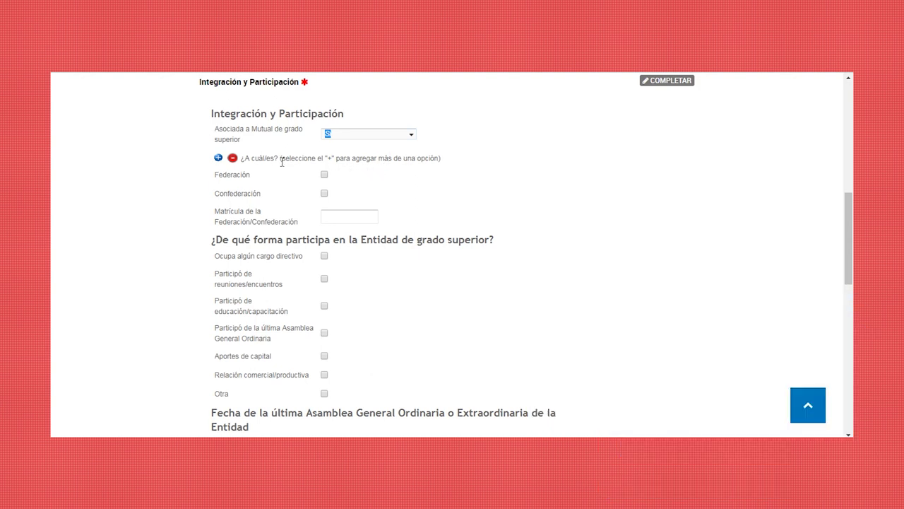
{"action": "left_click", "coordinate": [324, 176]}
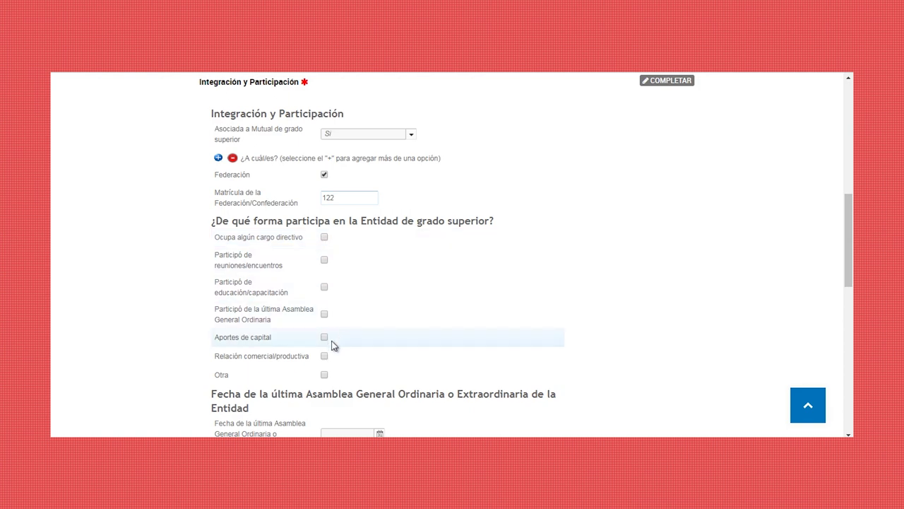
- Mark the forms of participation Otra, specified as "prueba", Ocupa algún cargo directivo and Participó de educación/capacitación
{"action": "left_click", "coordinate": [324, 375]}
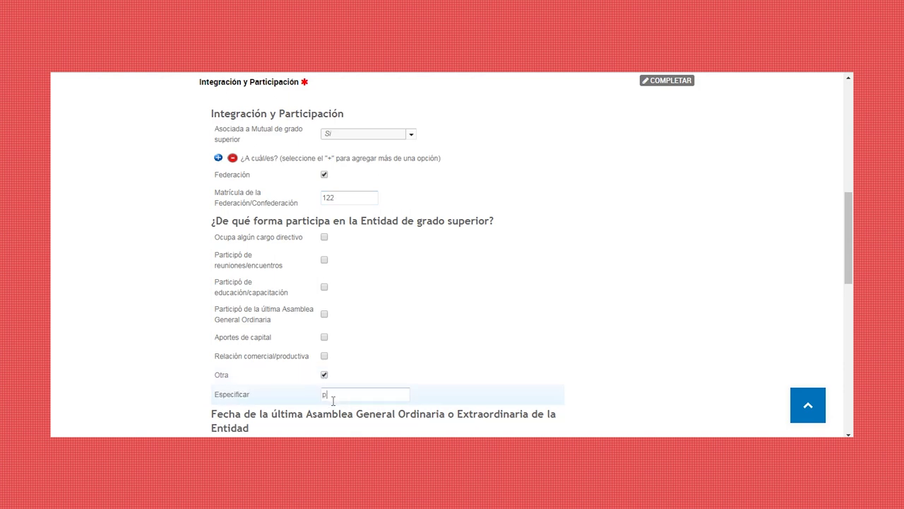
{"action": "left_click", "coordinate": [327, 240]}
{"action": "left_click", "coordinate": [325, 286]}
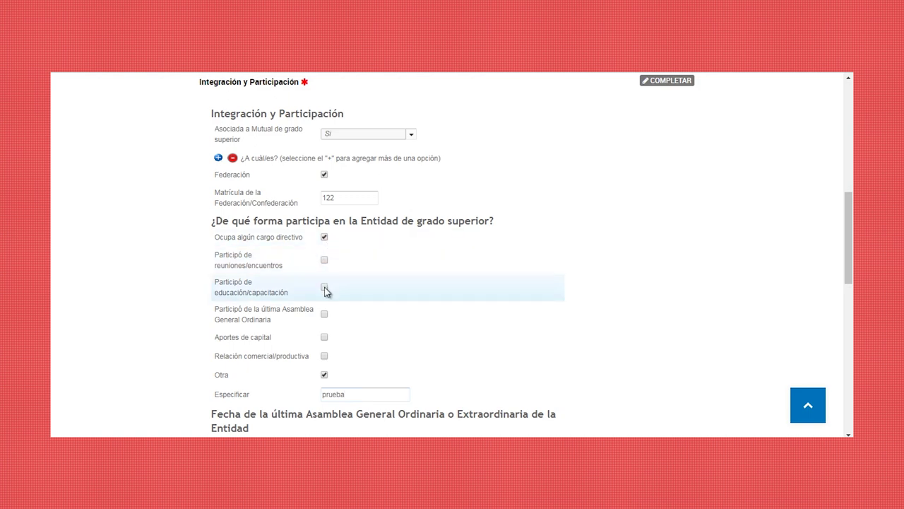
- Set the date of the last Asamblea General Ordinaria o Extraordinaria to 01/04/2019
{"action": "scroll", "coordinate": [394, 298], "scroll_direction": "down", "scroll_amount": 3}
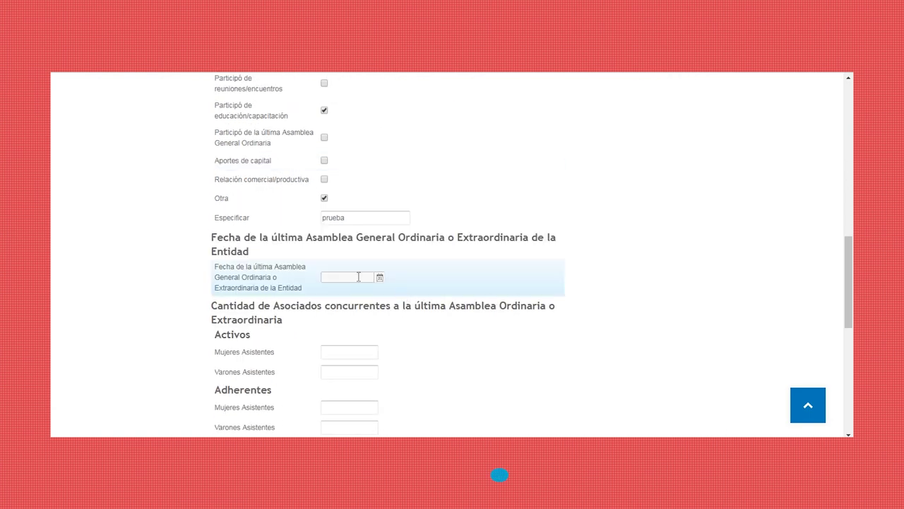
{"action": "left_click", "coordinate": [381, 277]}
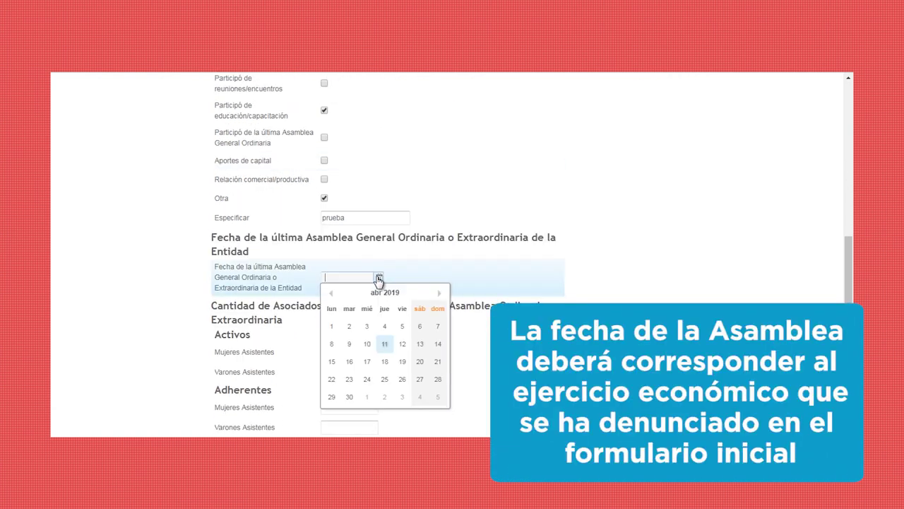
{"action": "left_click", "coordinate": [332, 326]}
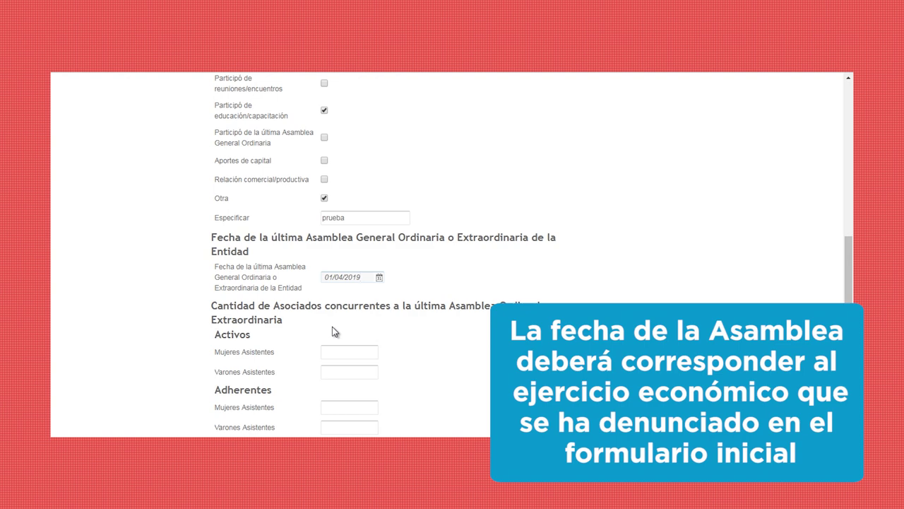
- Enter 1 for every Activos and Adherentes attendance count, including Personas Jurídicas, and save the Integración y Participación form
{"action": "scroll", "coordinate": [332, 326], "scroll_direction": "down", "scroll_amount": 3}
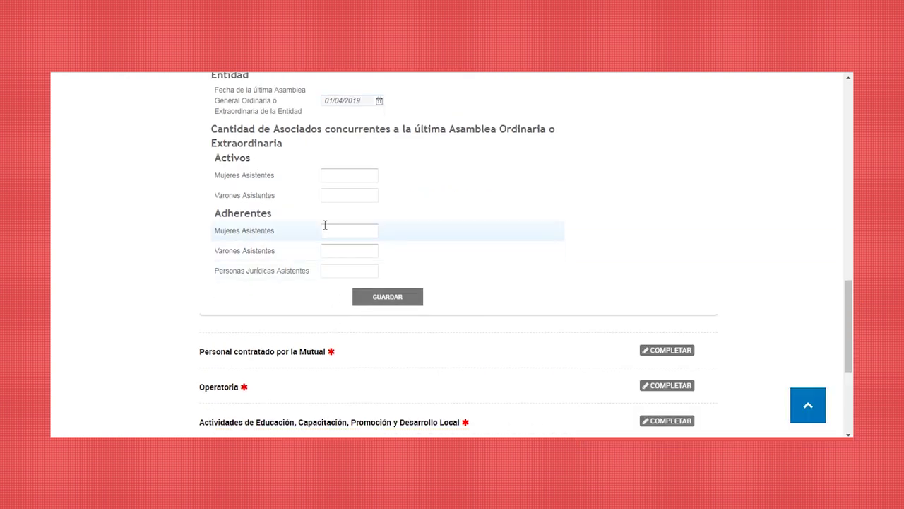
{"action": "left_click", "coordinate": [332, 178]}
{"action": "type", "text": "1"}
{"action": "left_click", "coordinate": [333, 195]}
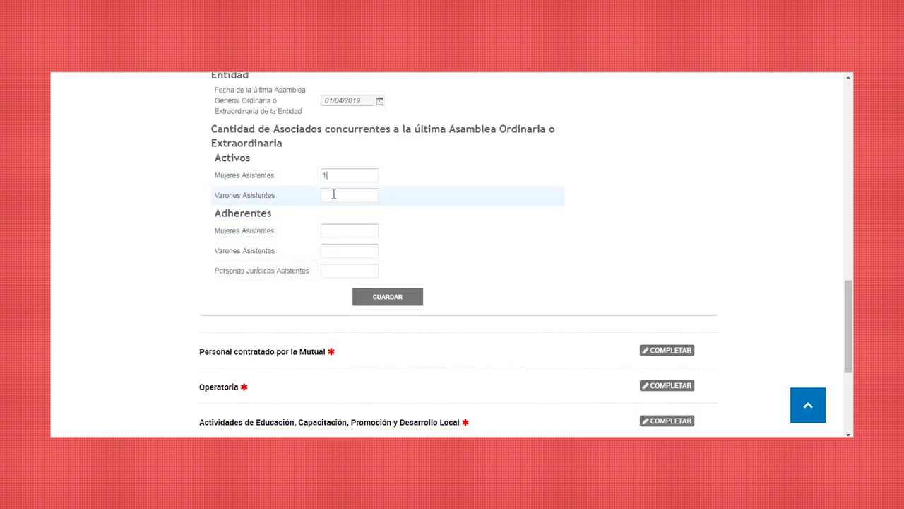
{"action": "type", "text": "11"}
{"action": "left_click", "coordinate": [334, 251]}
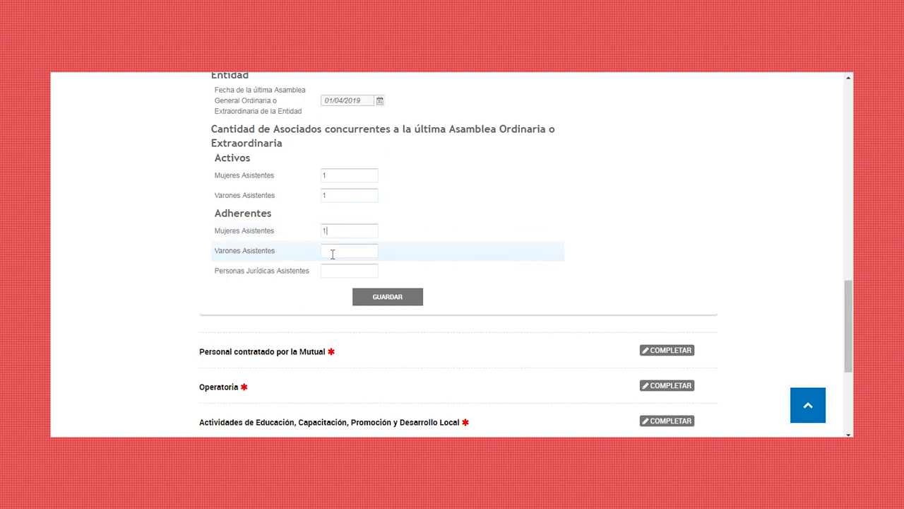
{"action": "type", "text": "1"}
{"action": "left_click", "coordinate": [333, 271]}
{"action": "type", "text": "1"}
{"action": "left_click", "coordinate": [371, 296]}
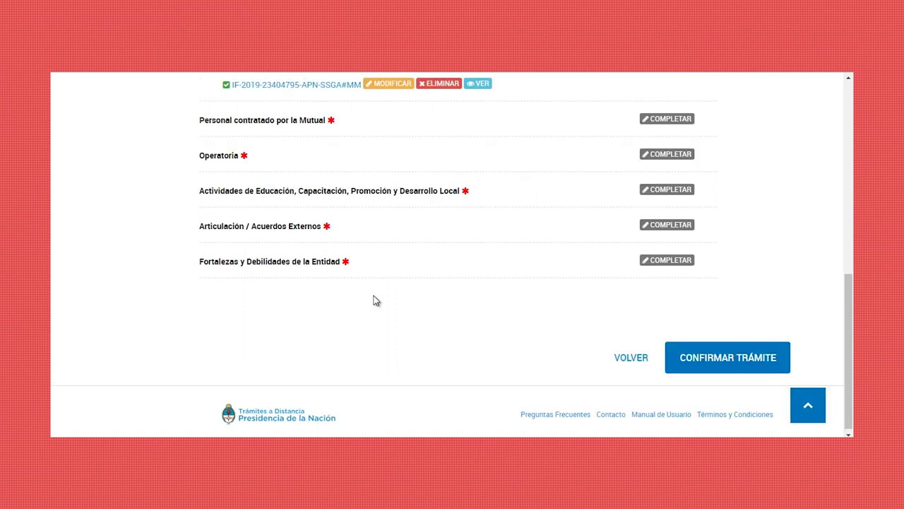
- Complete the Personal contratado por la Mutual form, entering 1 for Gerentes Mujeres, and save it
{"action": "left_click", "coordinate": [669, 123]}
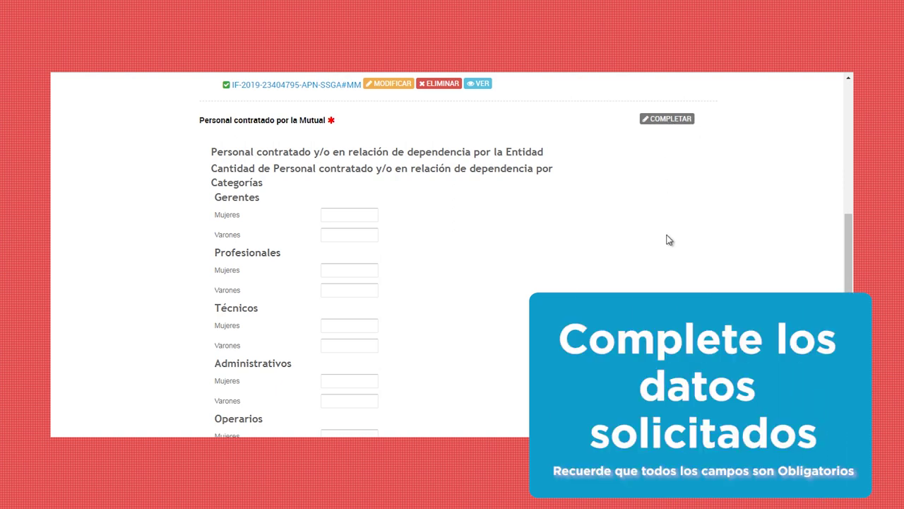
{"action": "scroll", "coordinate": [665, 235], "scroll_direction": "down", "scroll_amount": 1}
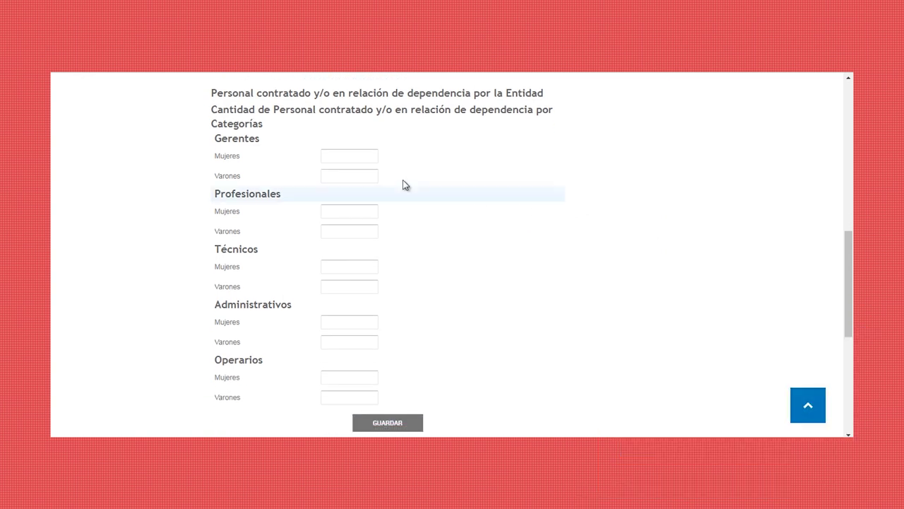
{"action": "left_click", "coordinate": [361, 157]}
{"action": "type", "text": "1"}
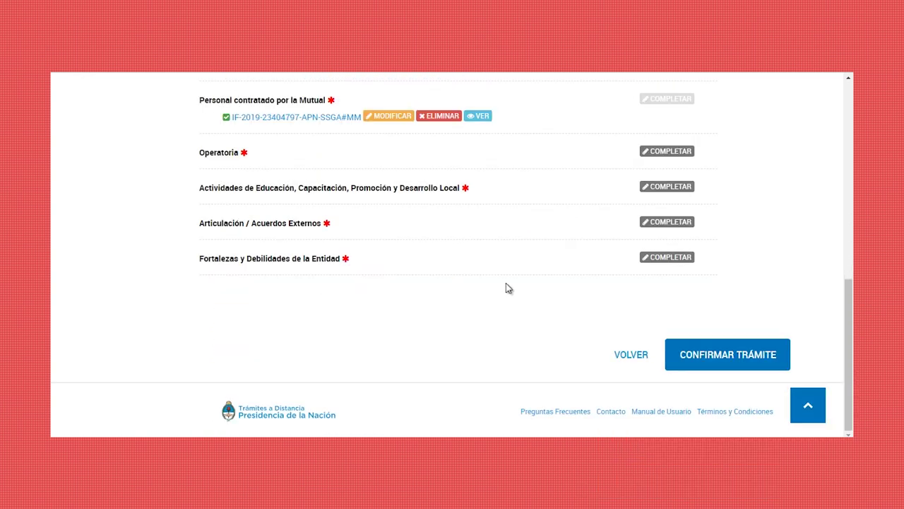
- In the Operatoria form, choose Mutual as entity type and leave only Otros, specified as "prueba", as the place of the main productive activity
{"action": "left_click", "coordinate": [644, 157]}
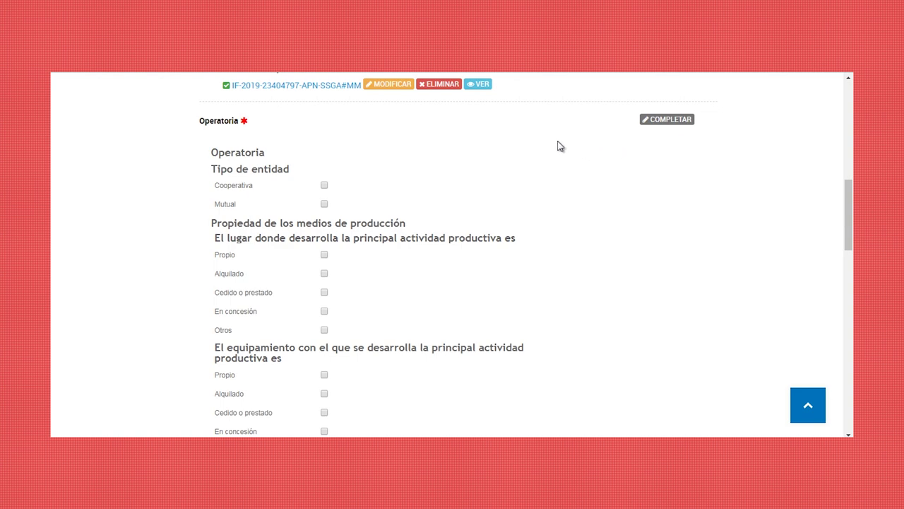
{"action": "left_click", "coordinate": [324, 205]}
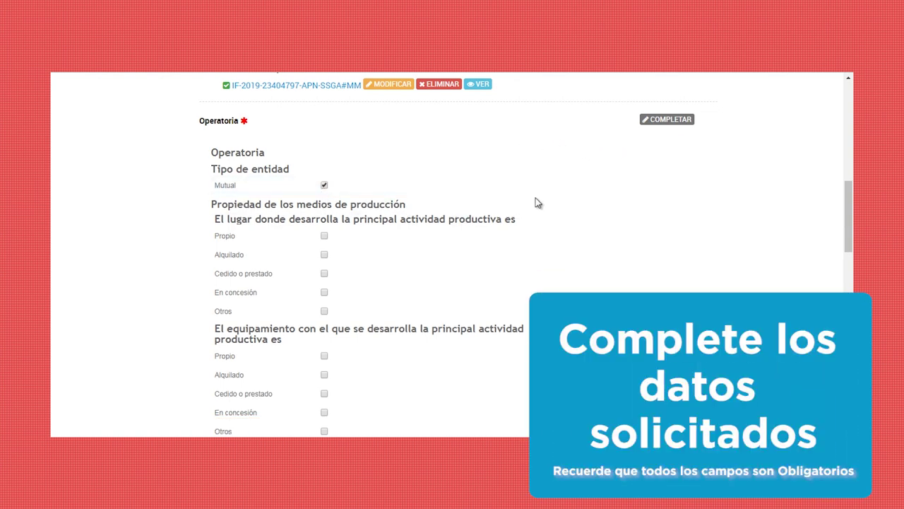
{"action": "scroll", "coordinate": [535, 203], "scroll_direction": "down", "scroll_amount": 1}
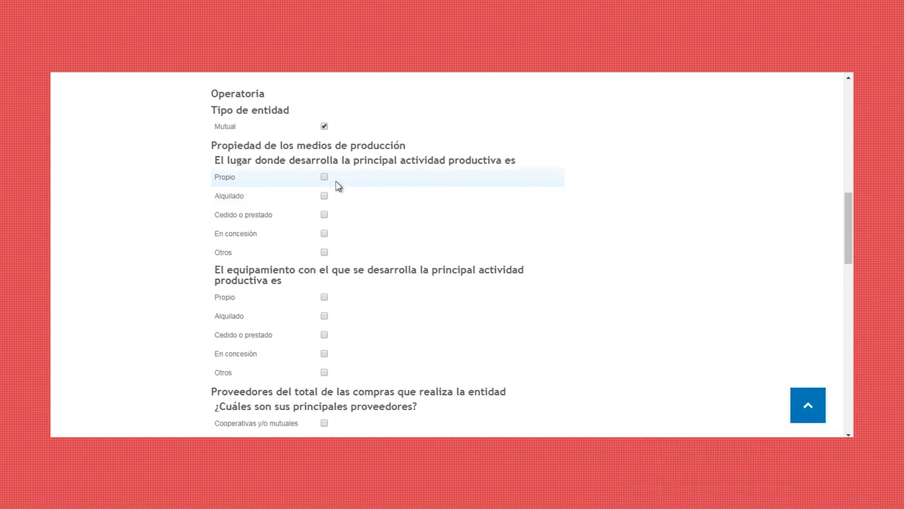
{"action": "left_click", "coordinate": [324, 178]}
{"action": "left_click", "coordinate": [325, 196]}
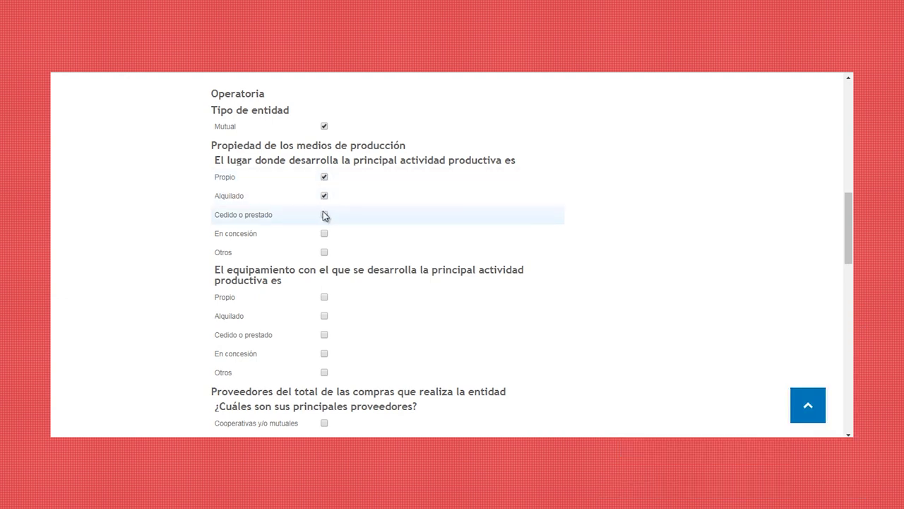
{"action": "left_click", "coordinate": [324, 214]}
{"action": "left_click", "coordinate": [324, 233]}
{"action": "left_click", "coordinate": [324, 252]}
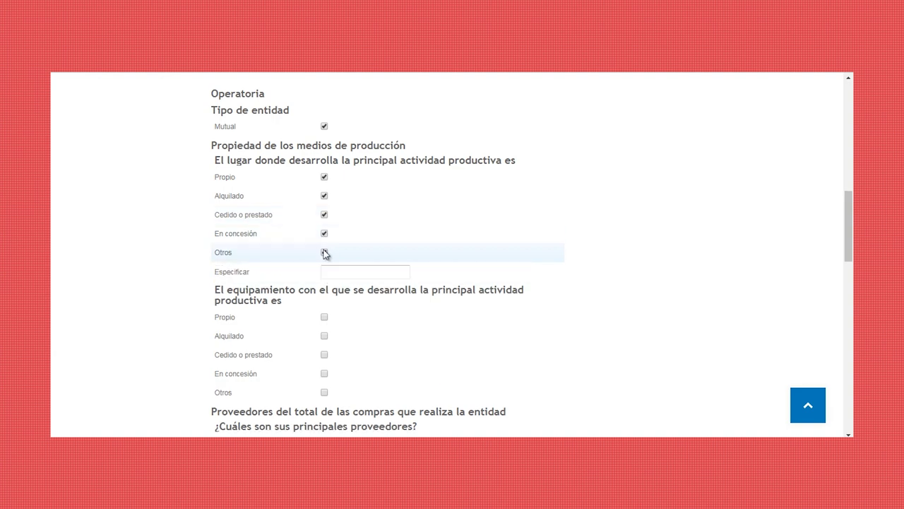
{"action": "left_click", "coordinate": [324, 234]}
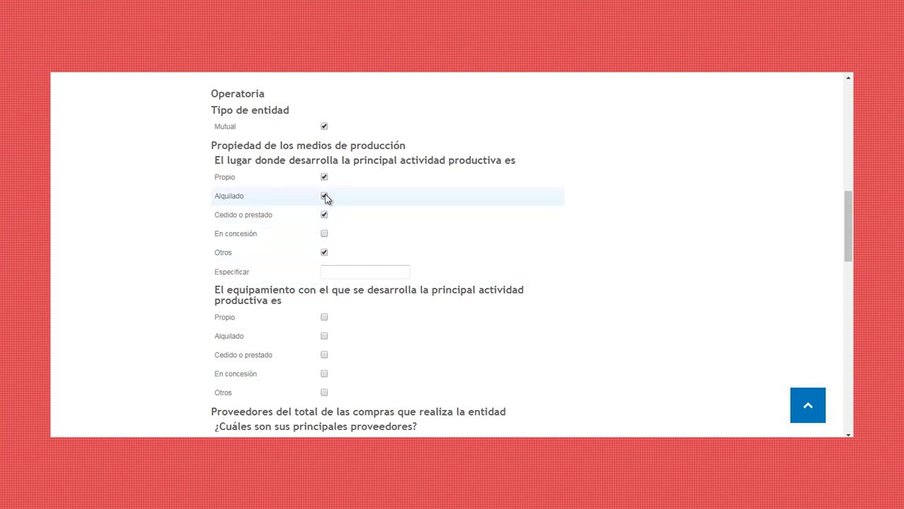
{"action": "left_click", "coordinate": [325, 197]}
{"action": "left_click", "coordinate": [324, 177]}
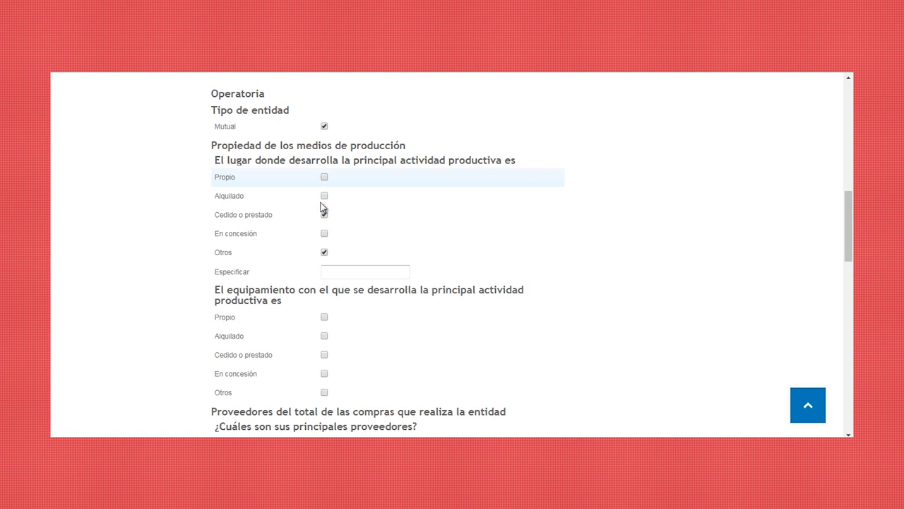
{"action": "left_click", "coordinate": [324, 215]}
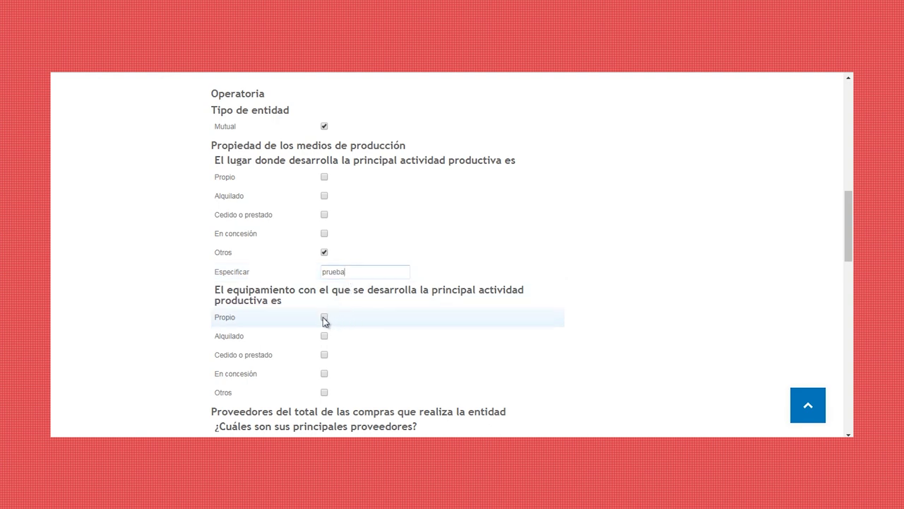
- Mark only Propio for the equipment used in the main productive activity
{"action": "scroll", "coordinate": [415, 317], "scroll_direction": "down", "scroll_amount": 2}
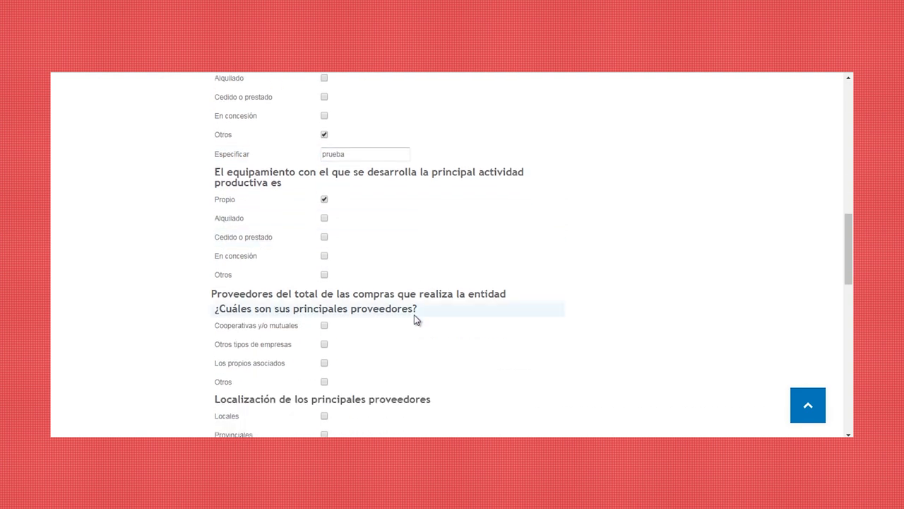
{"action": "scroll", "coordinate": [415, 323], "scroll_direction": "down", "scroll_amount": 2}
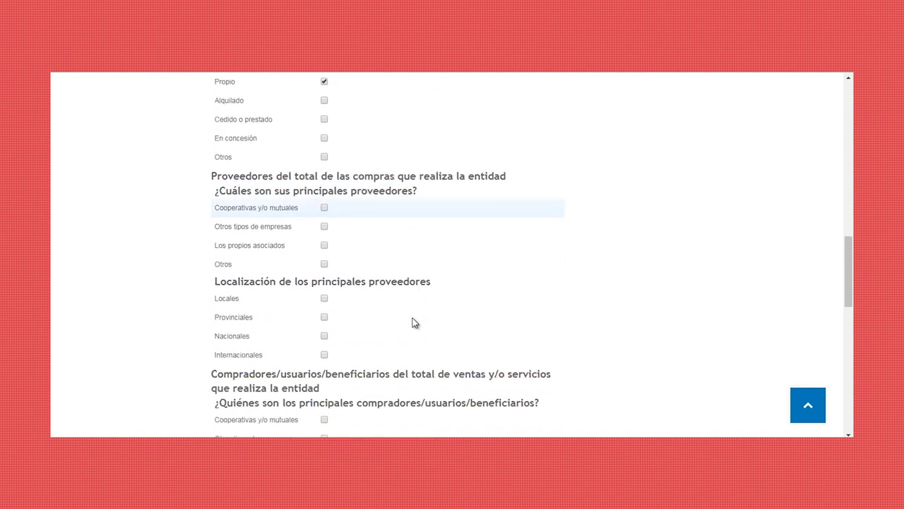
{"action": "left_click", "coordinate": [324, 158]}
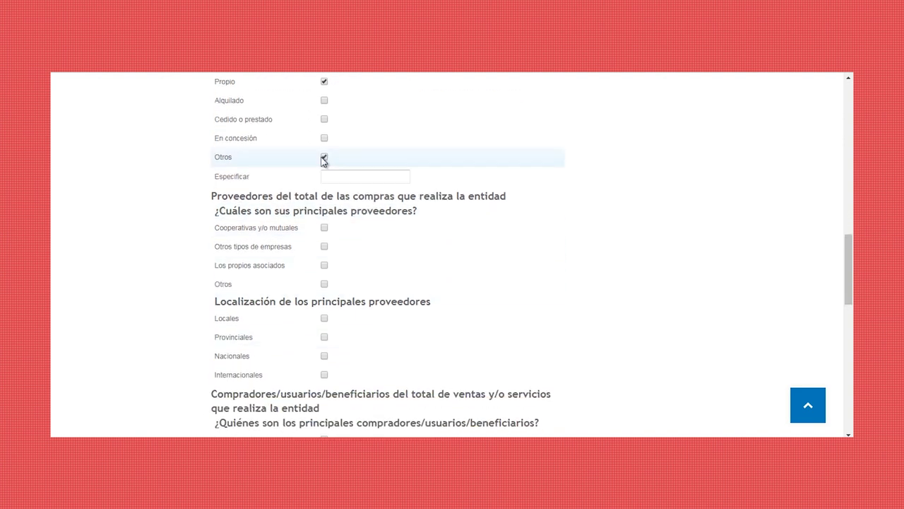
{"action": "left_click", "coordinate": [324, 158]}
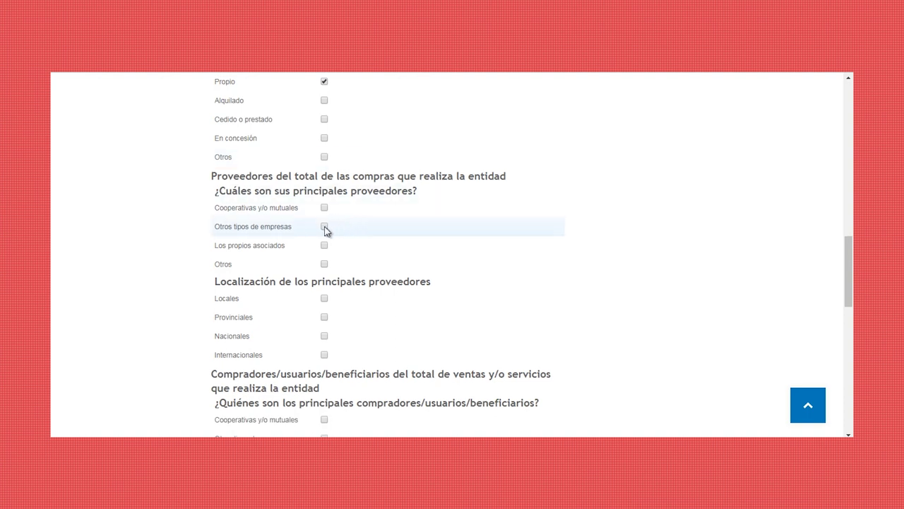
- Mark only Otros tipos de empresas as the main suppliers, with Locales and Internacionales as their location
{"action": "left_click", "coordinate": [324, 265]}
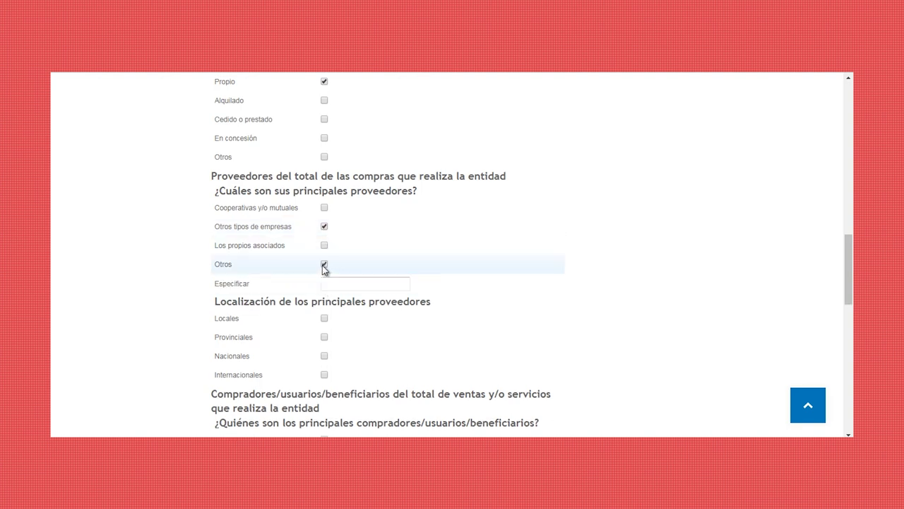
{"action": "left_click", "coordinate": [324, 266]}
{"action": "scroll", "coordinate": [478, 262], "scroll_direction": "down", "scroll_amount": 3}
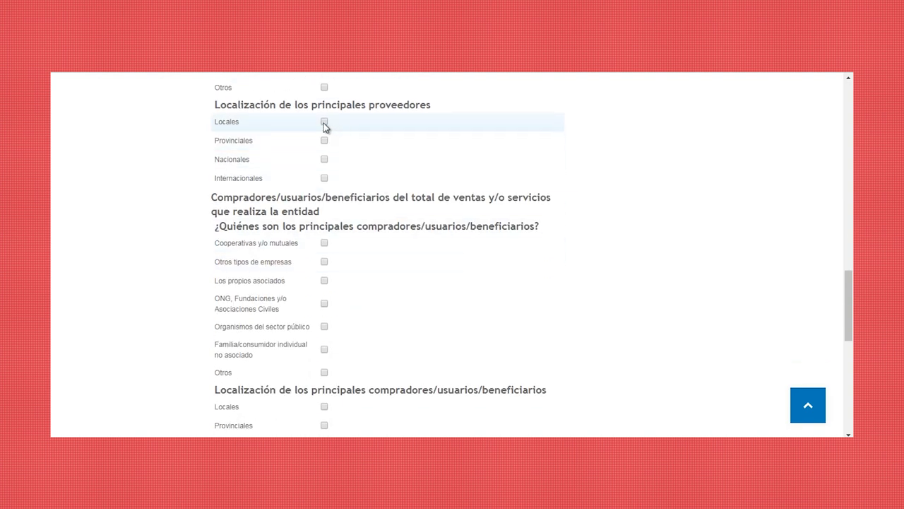
{"action": "left_click", "coordinate": [324, 123]}
{"action": "left_click", "coordinate": [325, 178]}
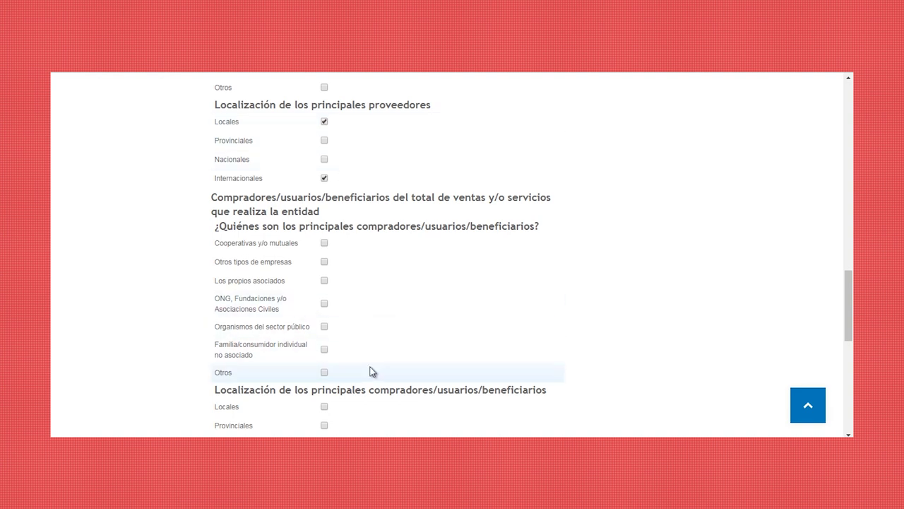
- Mark Otros tipos de empresas and Familia/consumidor individual no asociado as main buyers, located as Locales and Internacionales
{"action": "left_click", "coordinate": [324, 373]}
{"action": "left_click", "coordinate": [325, 373]}
{"action": "left_click", "coordinate": [324, 262]}
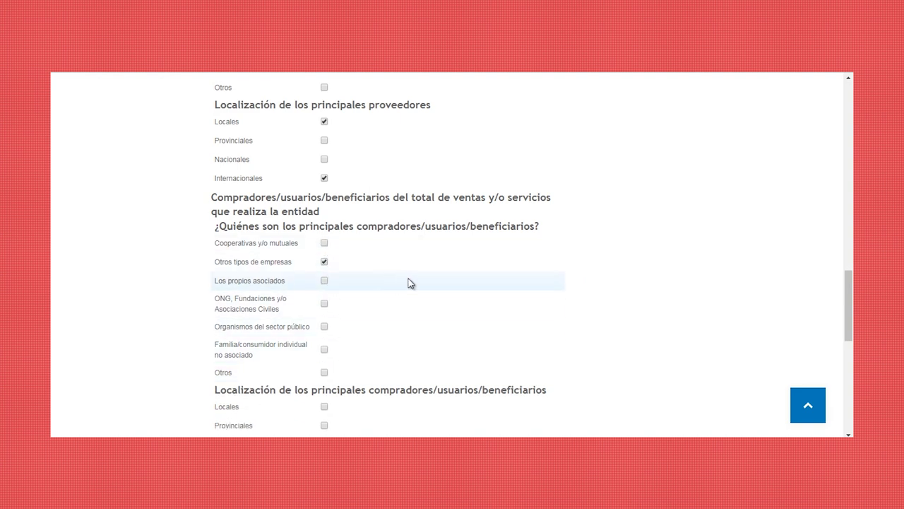
{"action": "scroll", "coordinate": [411, 279], "scroll_direction": "down", "scroll_amount": 2}
{"action": "left_click", "coordinate": [324, 233]}
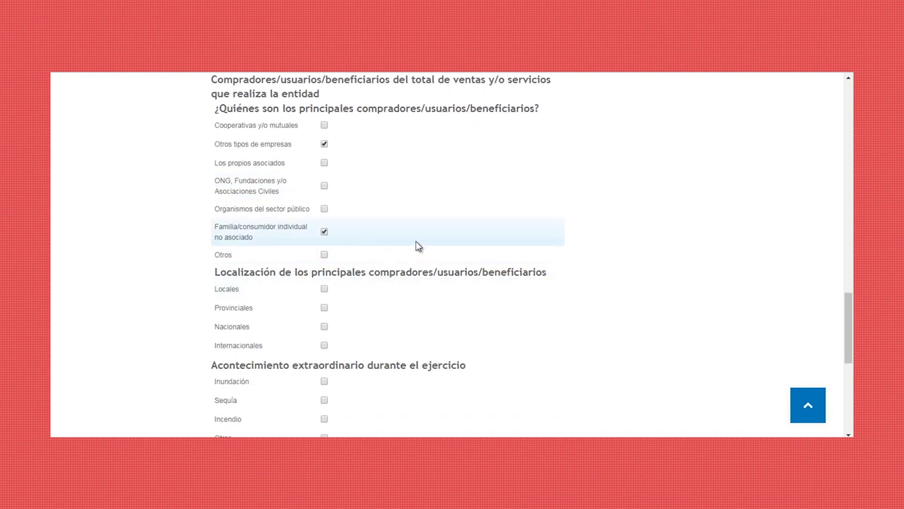
{"action": "scroll", "coordinate": [432, 248], "scroll_direction": "down", "scroll_amount": 1}
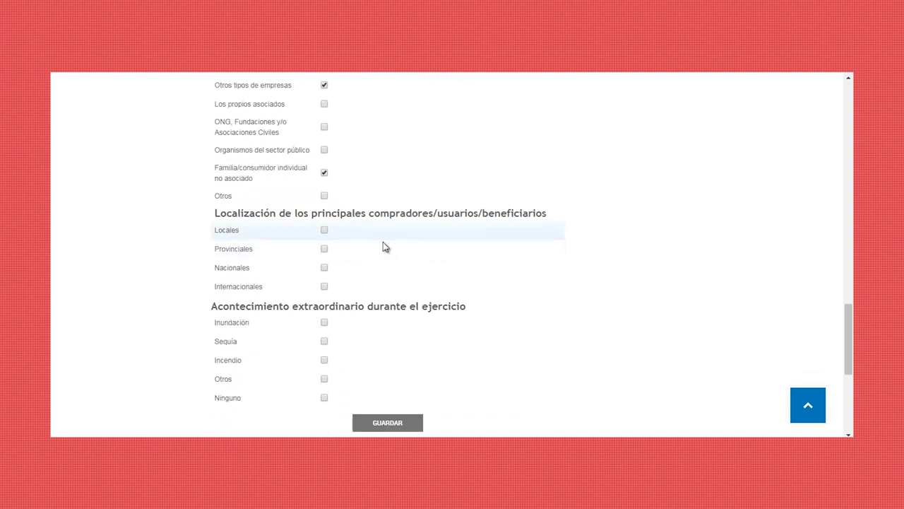
{"action": "left_click", "coordinate": [324, 230]}
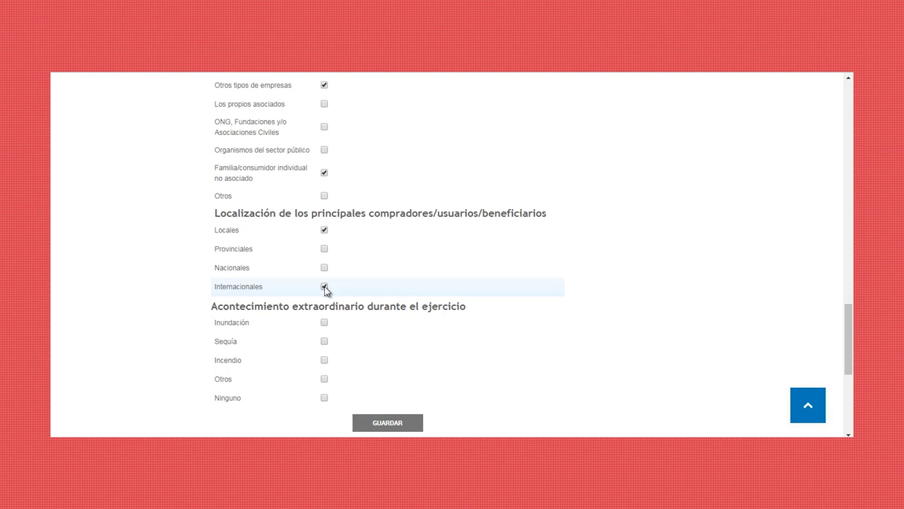
- Set Acontecimiento extraordinario durante el ejercicio to Ninguno and save the Operatoria form
{"action": "scroll", "coordinate": [410, 251], "scroll_direction": "down", "scroll_amount": 2}
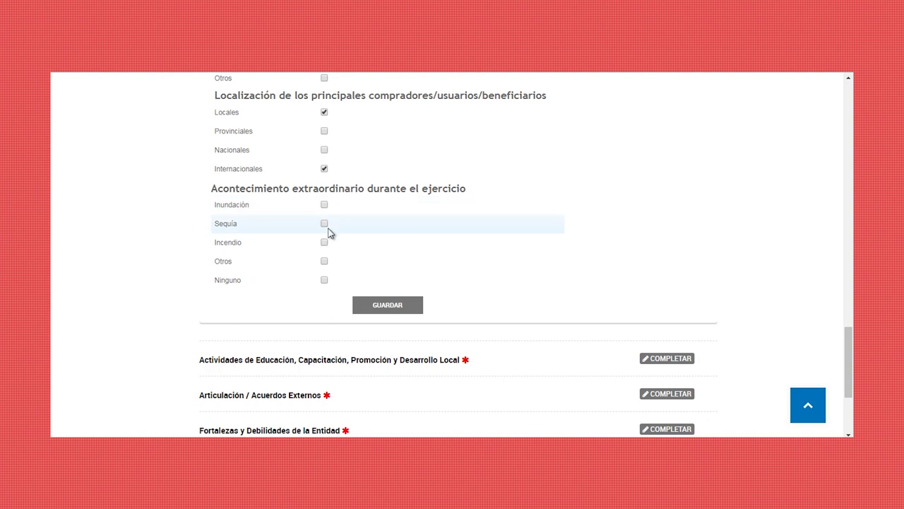
{"action": "left_click", "coordinate": [324, 262]}
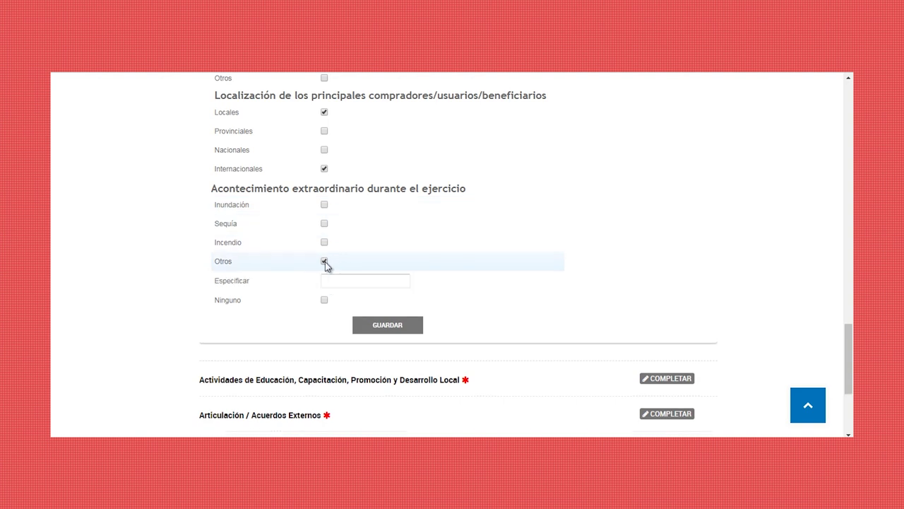
{"action": "left_click", "coordinate": [324, 261]}
{"action": "left_click", "coordinate": [324, 280]}
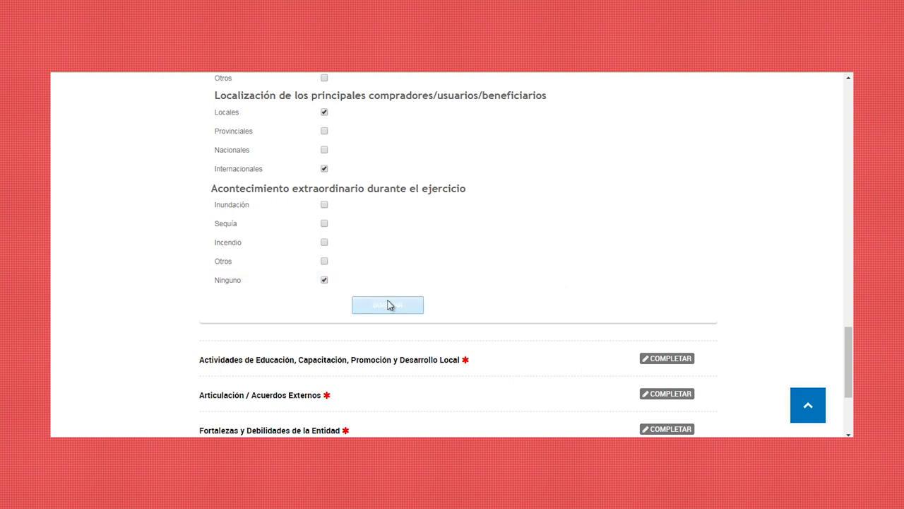
{"action": "left_click", "coordinate": [387, 304]}
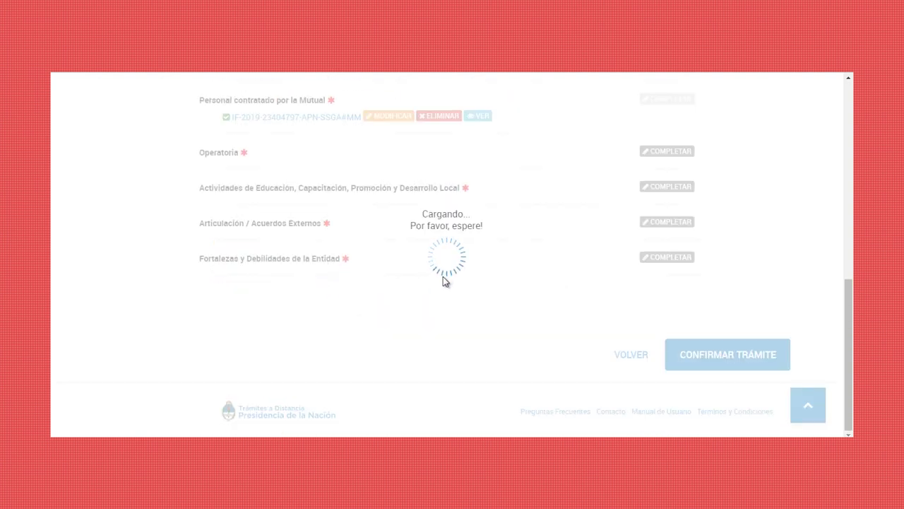
- In the Actividades de Educación form, enter 10 training activities and mark Cooperativismo/Mutualismo and Medio ambiente as internal training topics
{"action": "left_click", "coordinate": [650, 189]}
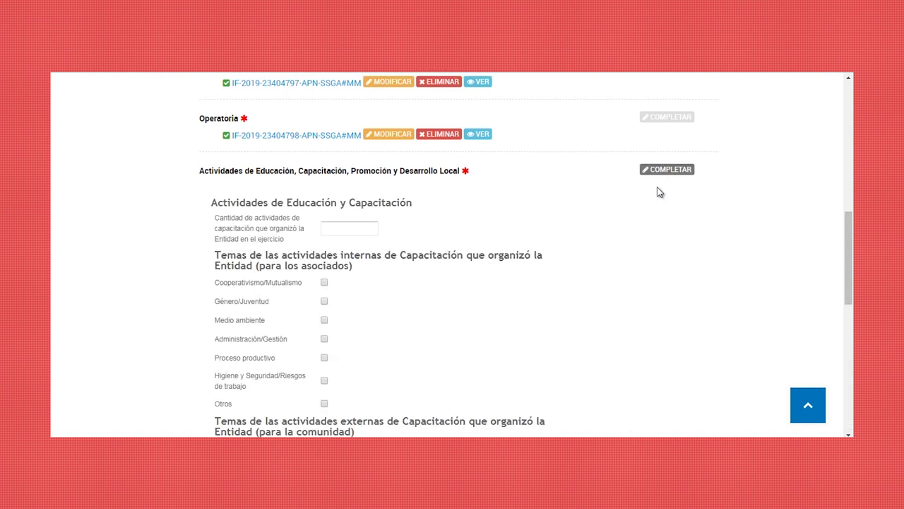
{"action": "scroll", "coordinate": [685, 229], "scroll_direction": "down", "scroll_amount": 1}
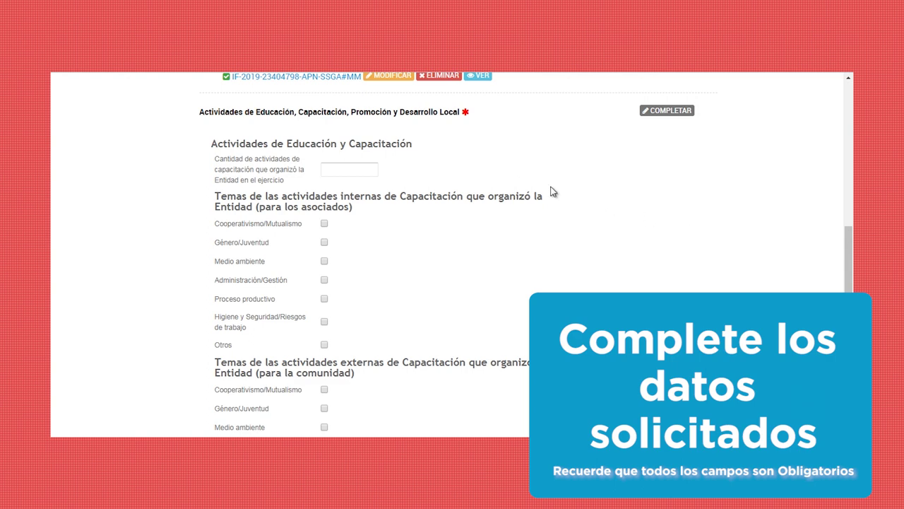
{"action": "left_click", "coordinate": [354, 166]}
{"action": "type", "text": "10"}
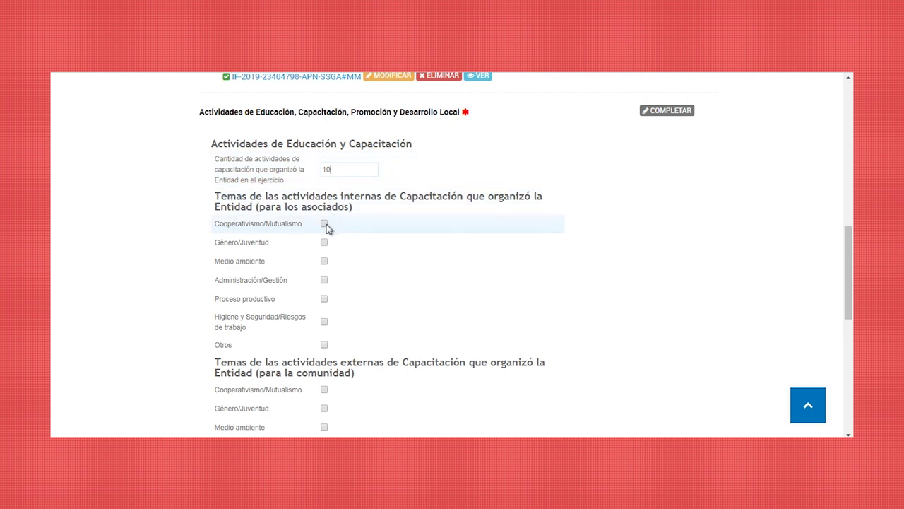
{"action": "left_click", "coordinate": [324, 224]}
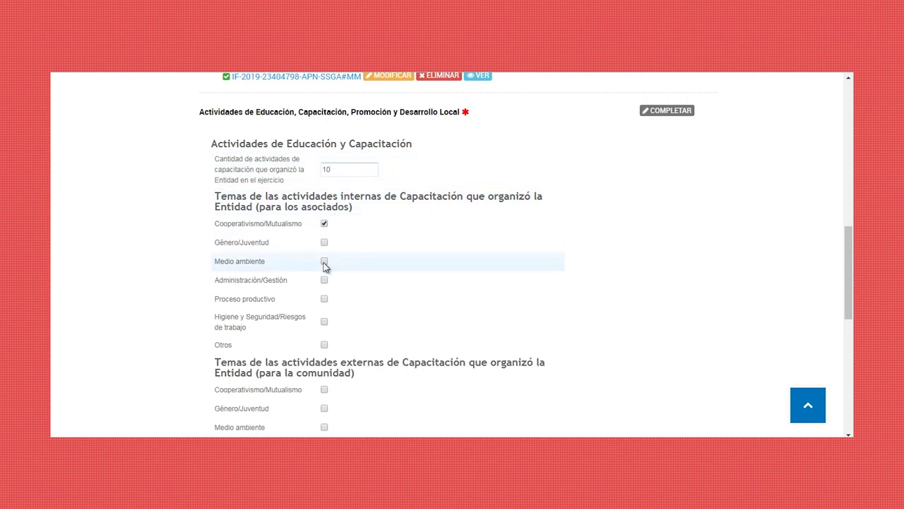
{"action": "left_click", "coordinate": [324, 261]}
{"action": "left_click", "coordinate": [324, 345]}
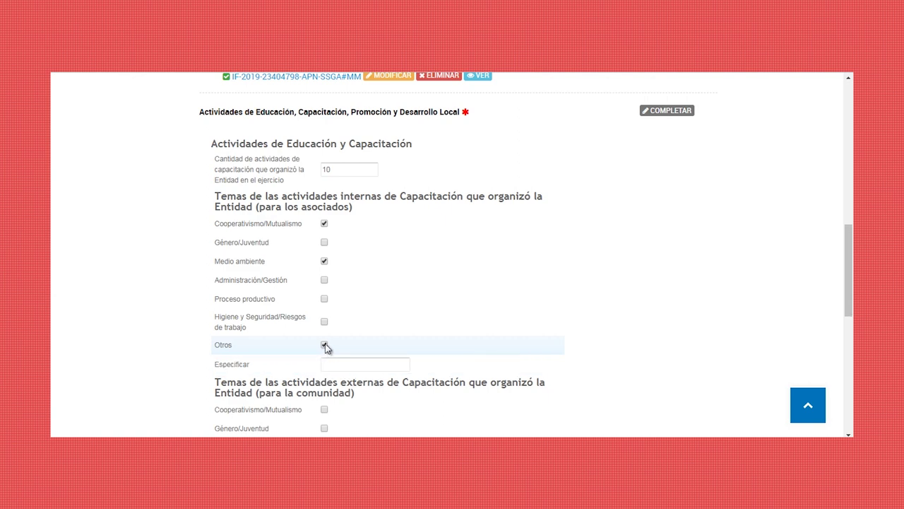
{"action": "left_click", "coordinate": [324, 346]}
- Mark Medio ambiente and Higiene y Seguridad/Riesgos de trabajo as external training topics for the community
{"action": "scroll", "coordinate": [445, 290], "scroll_direction": "down", "scroll_amount": 2}
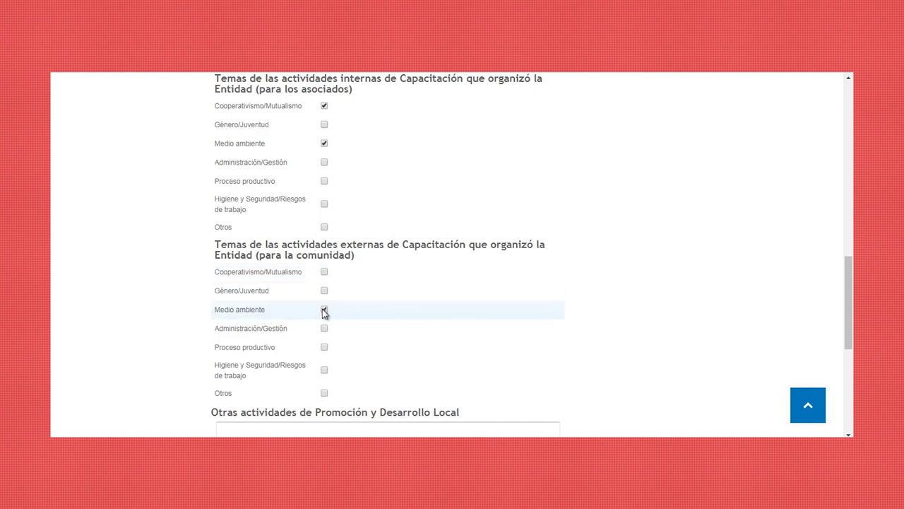
{"action": "left_click", "coordinate": [324, 392]}
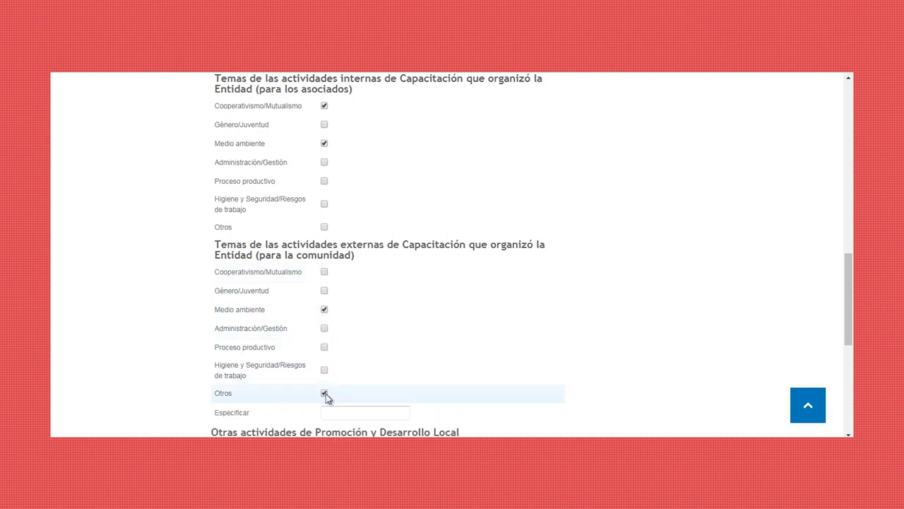
{"action": "left_click", "coordinate": [324, 394]}
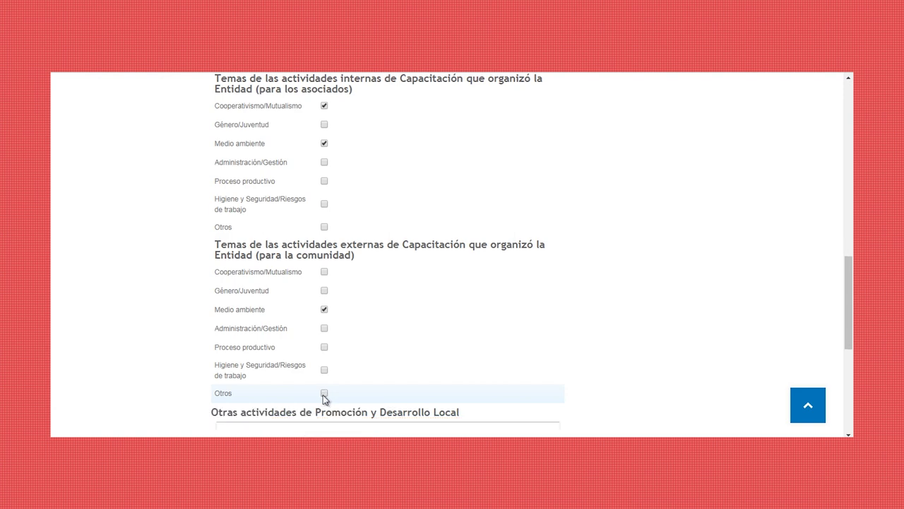
{"action": "left_click", "coordinate": [325, 369]}
{"action": "scroll", "coordinate": [565, 291], "scroll_direction": "down", "scroll_amount": 5}
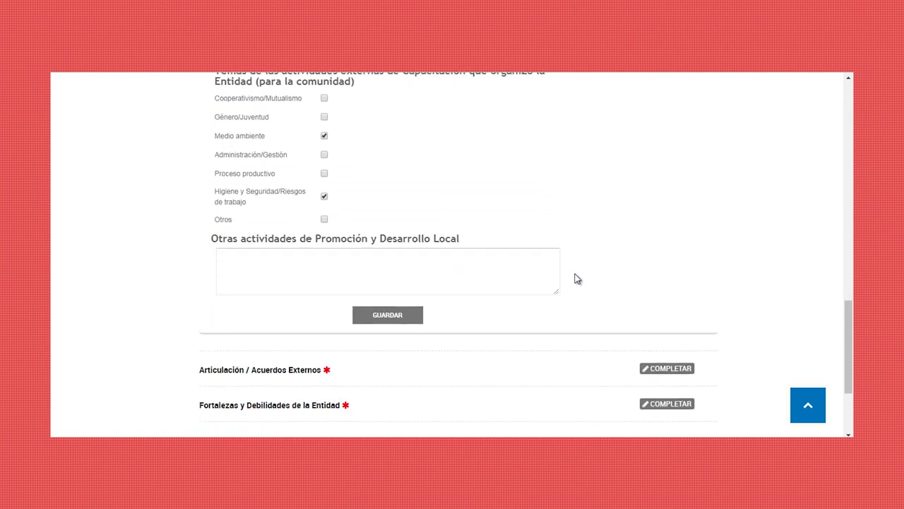
- Enter prueba as the other Promoción y Desarrollo Local activities and save the Actividades de Educación form
{"action": "left_click", "coordinate": [335, 217]}
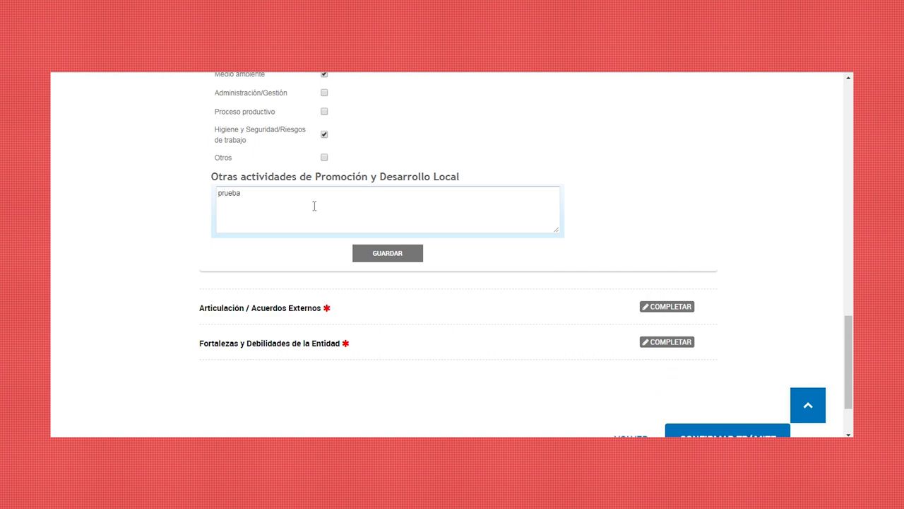
{"action": "left_click", "coordinate": [386, 253]}
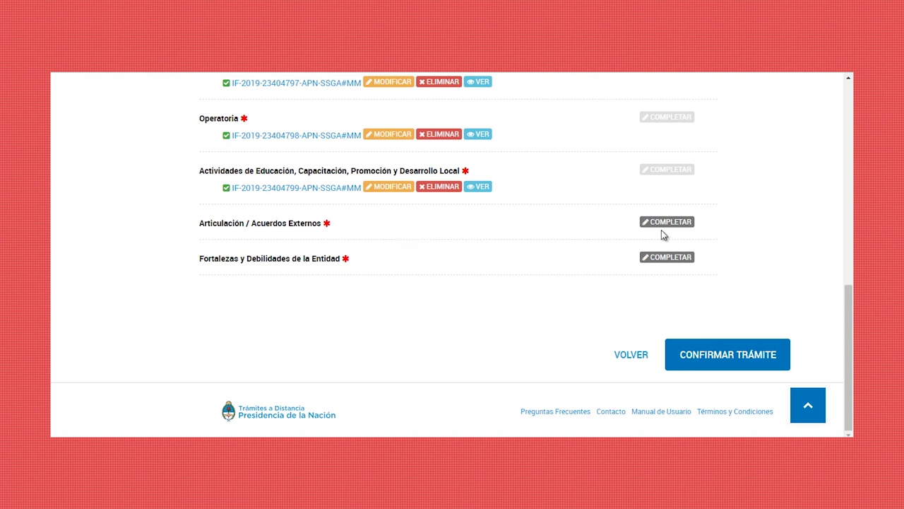
- Complete and save the Articulación / Acuerdos Externos form with public programme participation Sí, programme name prueba, scope Municipal and financial support of 10 pesos
{"action": "left_click", "coordinate": [663, 224]}
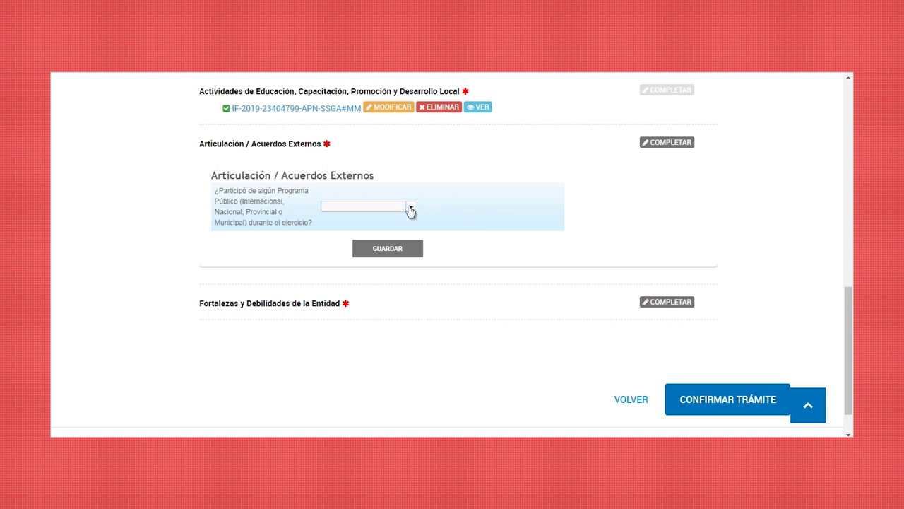
{"action": "left_click", "coordinate": [411, 208]}
{"action": "left_click", "coordinate": [401, 217]}
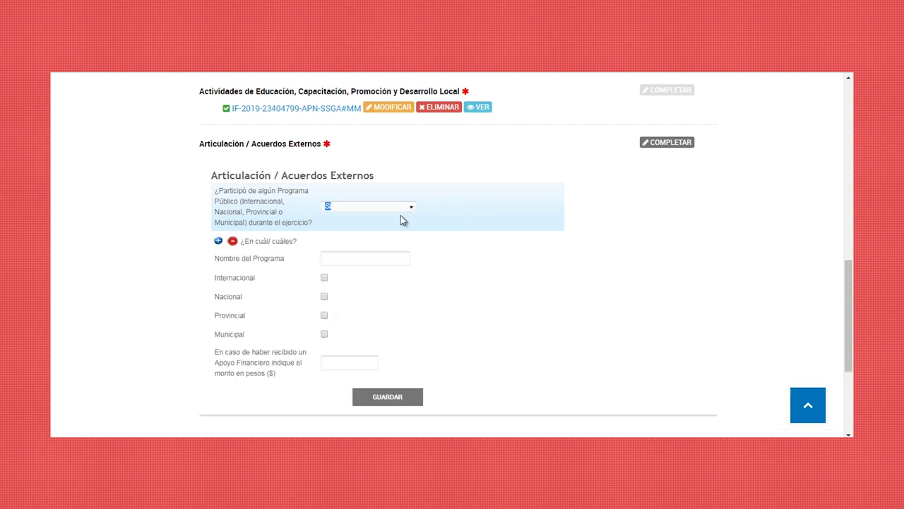
{"action": "left_click", "coordinate": [339, 258]}
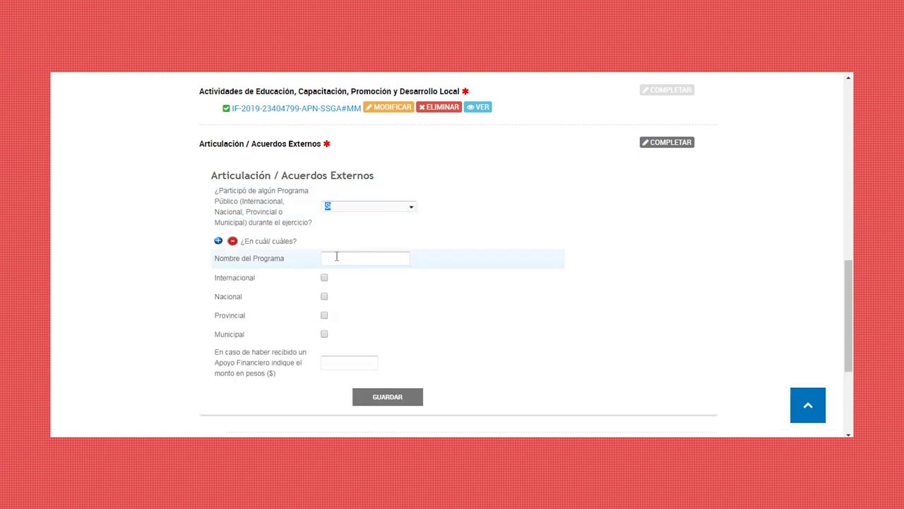
{"action": "type", "text": "prueba"}
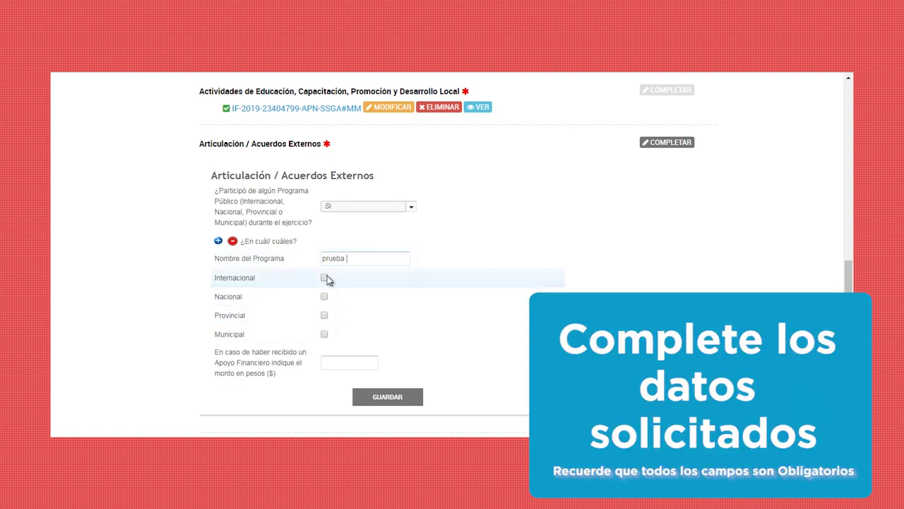
{"action": "left_click", "coordinate": [325, 335]}
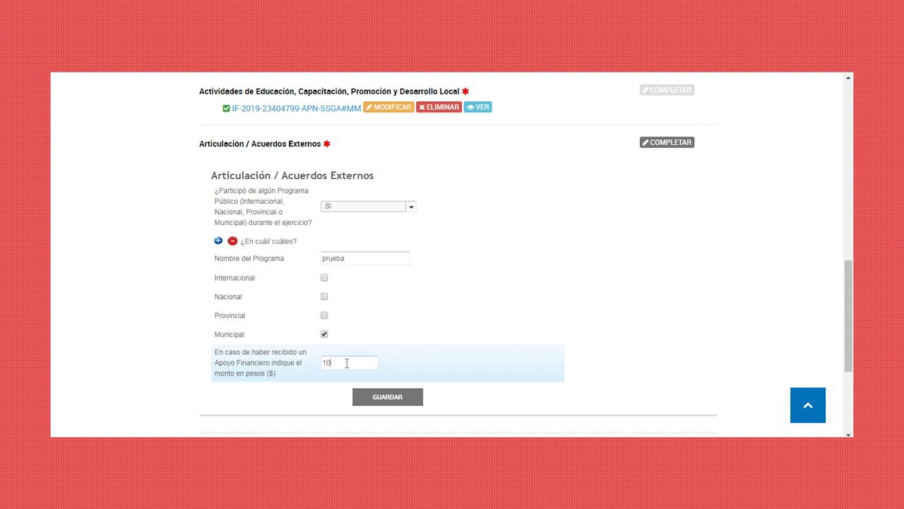
{"action": "left_click", "coordinate": [375, 397]}
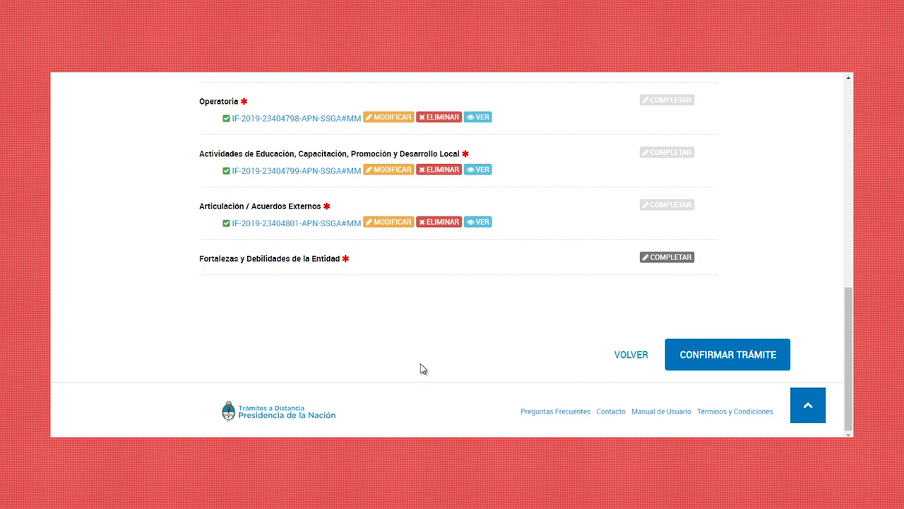
- In the Fortalezas y Debilidades form, mark Formación y experiencia de sus dirigentes, Estructura administrativa y organización interna, and Equipamiento as strengths
{"action": "left_click", "coordinate": [671, 258]}
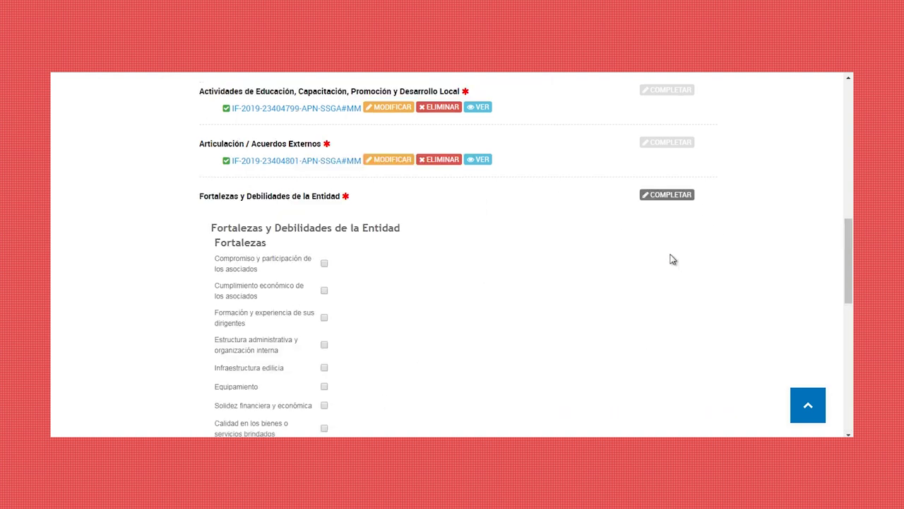
{"action": "scroll", "coordinate": [668, 253], "scroll_direction": "down", "scroll_amount": 3}
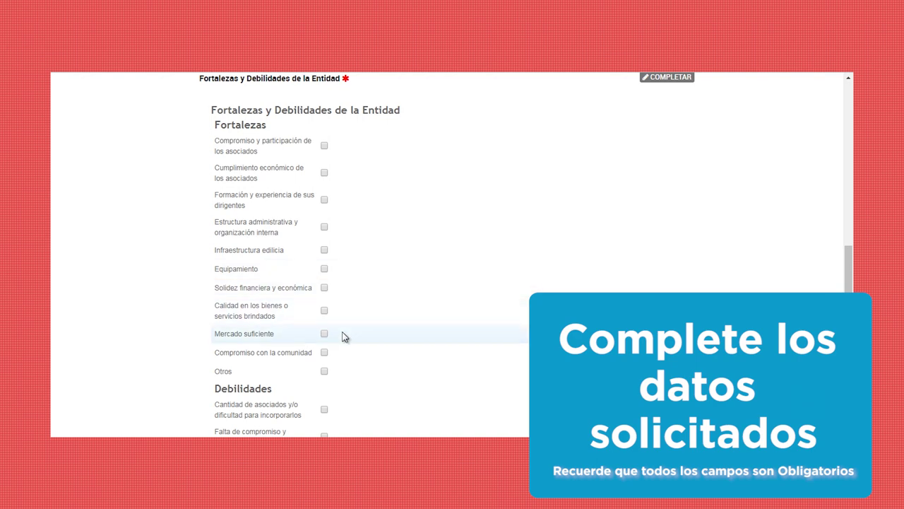
{"action": "left_click", "coordinate": [324, 373]}
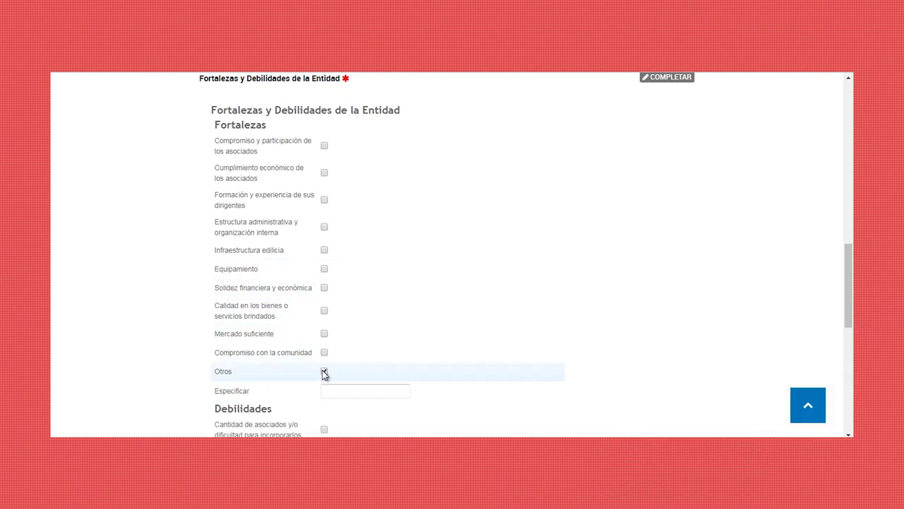
{"action": "left_click", "coordinate": [324, 372]}
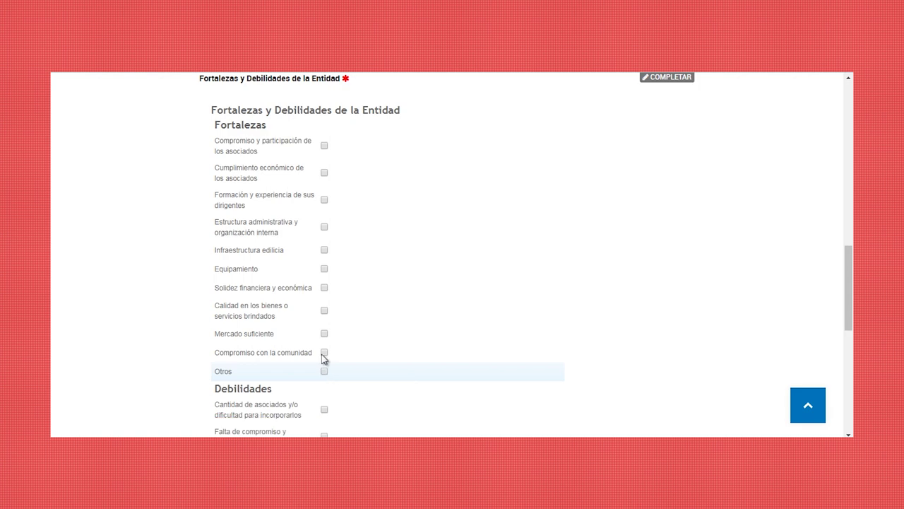
{"action": "left_click", "coordinate": [325, 227]}
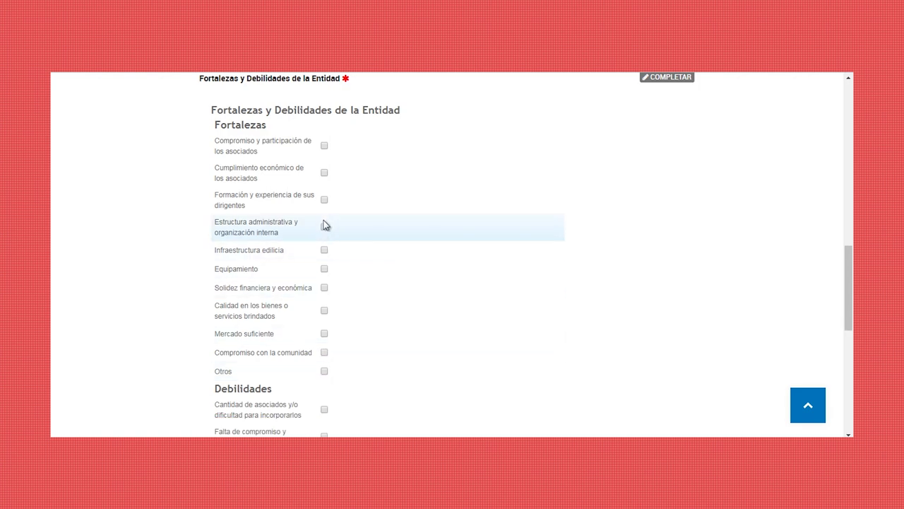
{"action": "left_click", "coordinate": [325, 201]}
{"action": "left_click", "coordinate": [324, 269]}
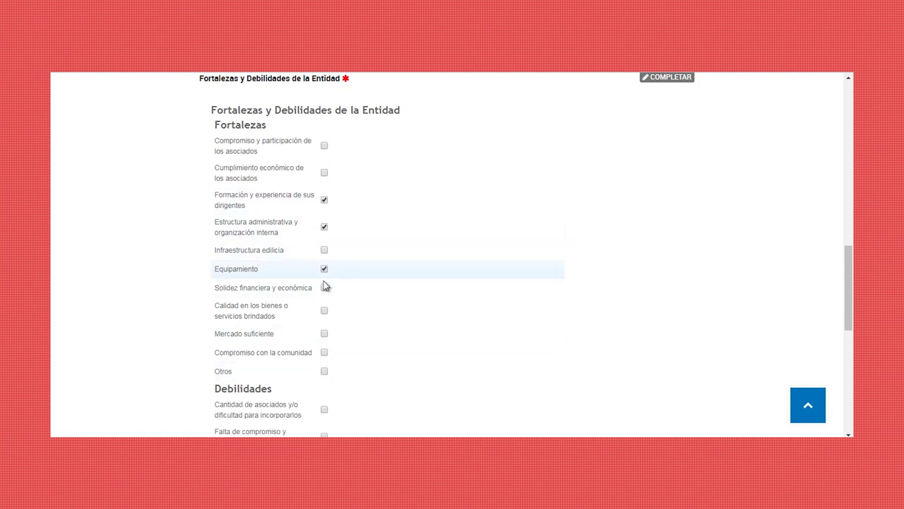
- Mark only Estructura edilicia inadecuada under Debilidades and save the Fortalezas y Debilidades de la Entidad form
{"action": "scroll", "coordinate": [368, 331], "scroll_direction": "down", "scroll_amount": 3}
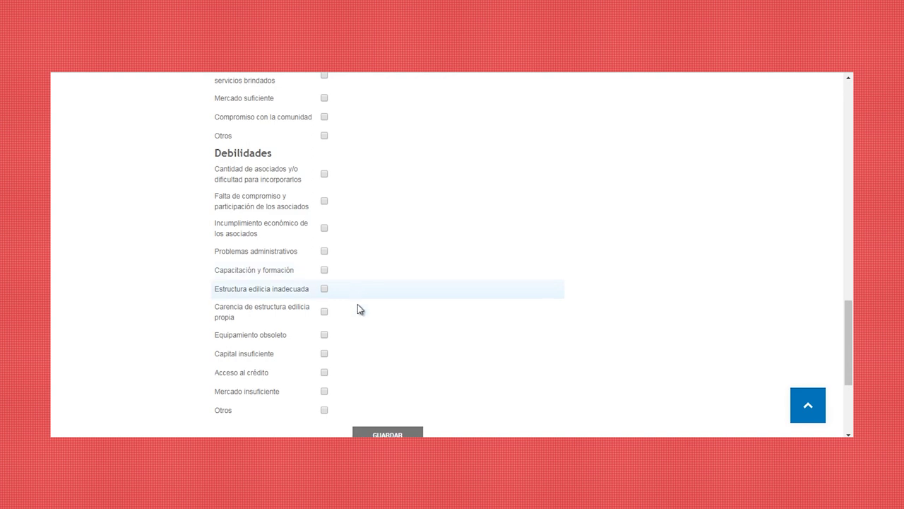
{"action": "left_click", "coordinate": [325, 411]}
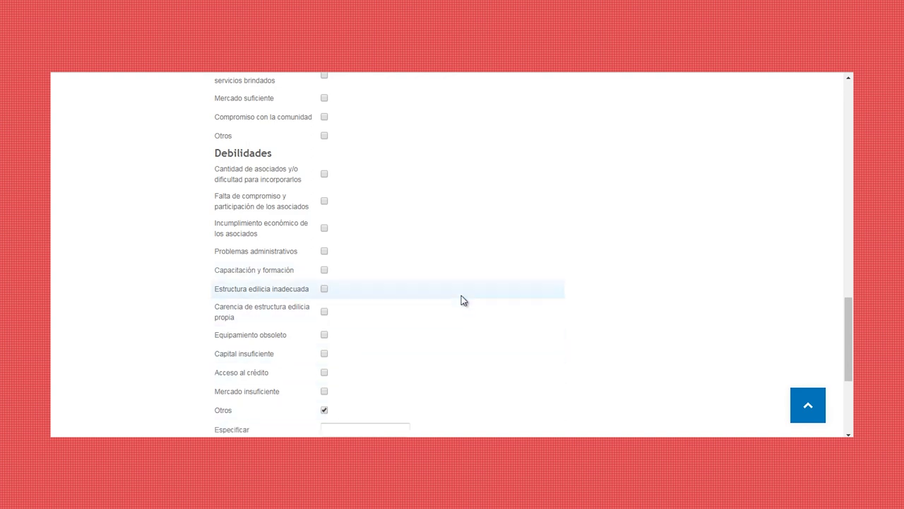
{"action": "scroll", "coordinate": [493, 223], "scroll_direction": "down", "scroll_amount": 1}
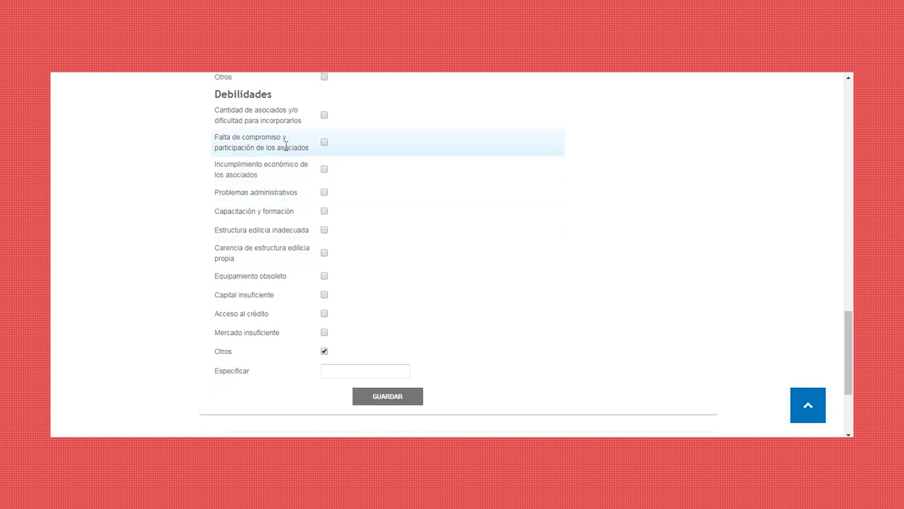
{"action": "left_click", "coordinate": [326, 231]}
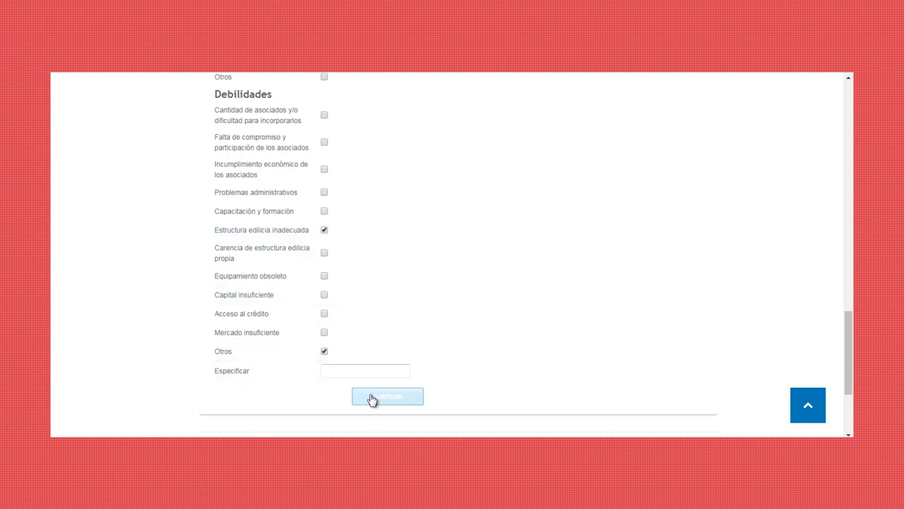
{"action": "left_click", "coordinate": [324, 351]}
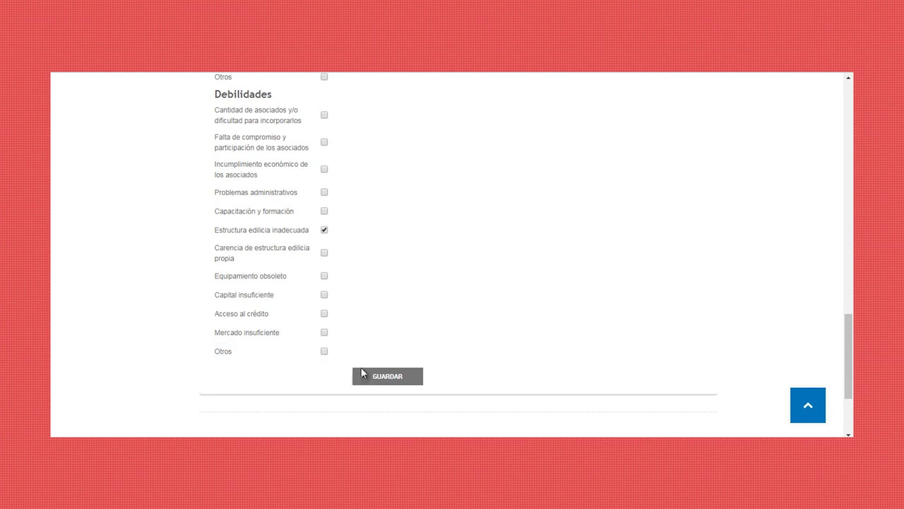
{"action": "left_click", "coordinate": [364, 375]}
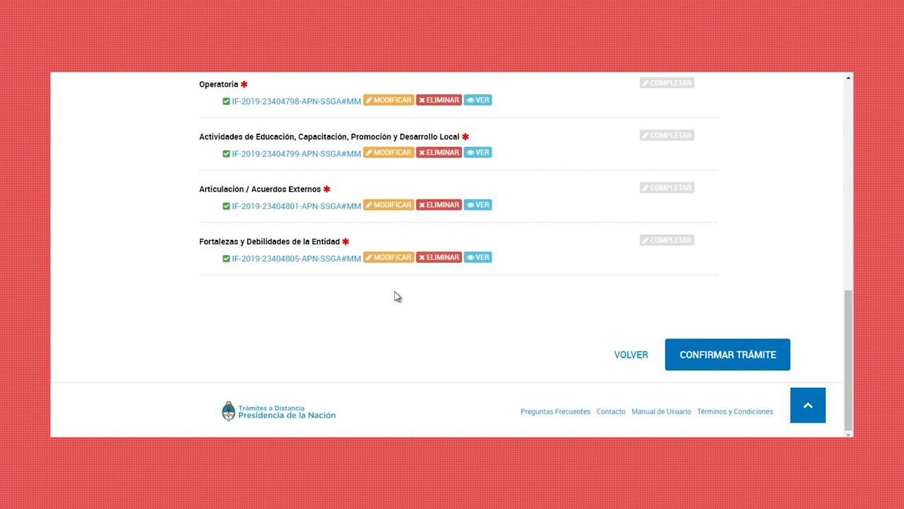
- Confirm the Presentación de Datos Estadísticos - Mutuales procedure and highlight its assigned procedure number
{"action": "left_click", "coordinate": [737, 354]}
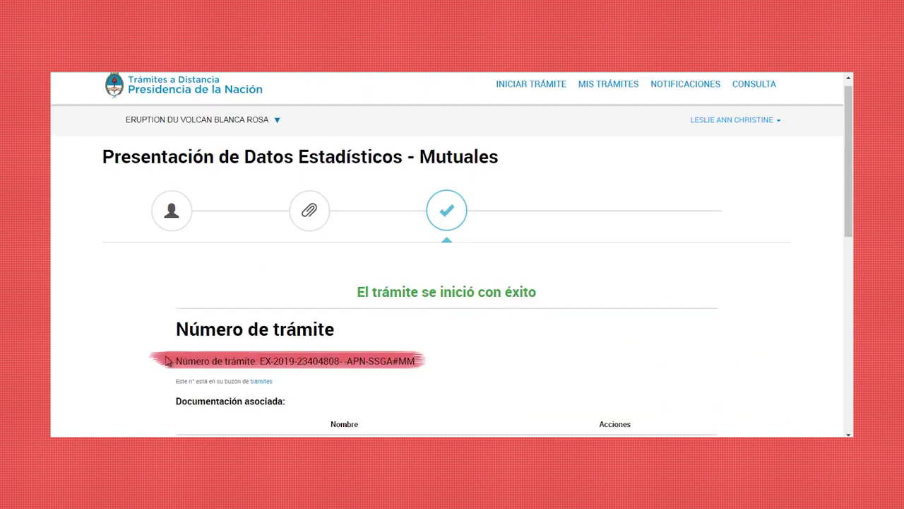
{"action": "left_click_drag", "start_coordinate": [176, 361], "coordinate": [396, 379]}
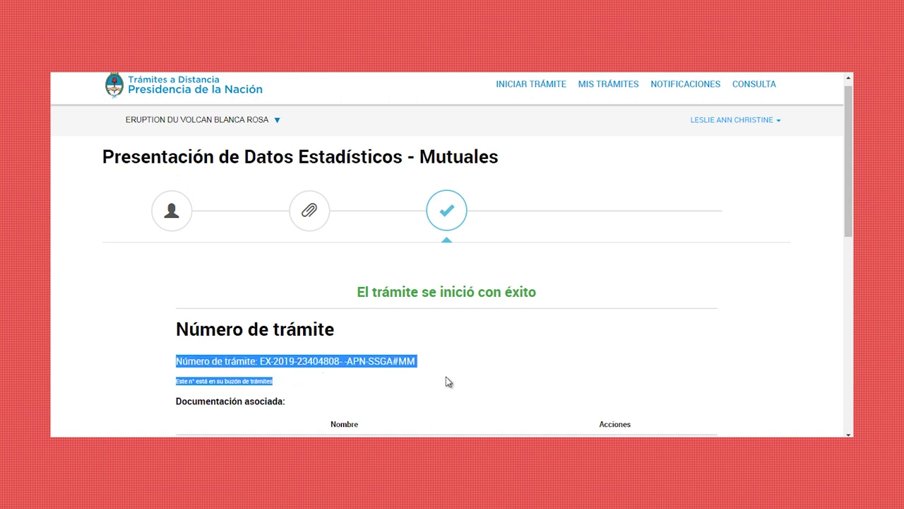